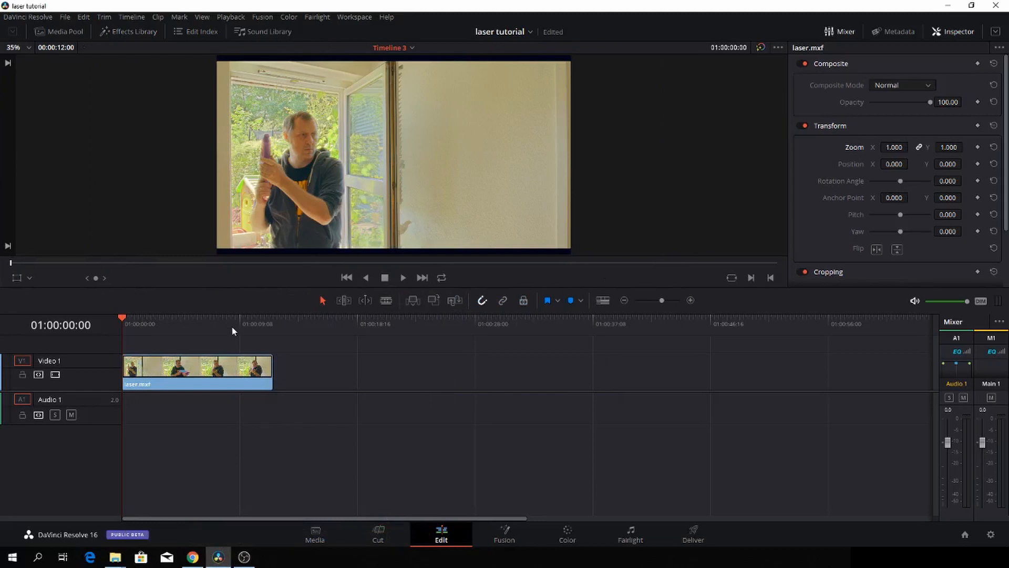
Preview the laser.mxf clip, open it in the Fusion page at its start and space out the MediaIn1 and MediaOut1 nodes.
key(space)
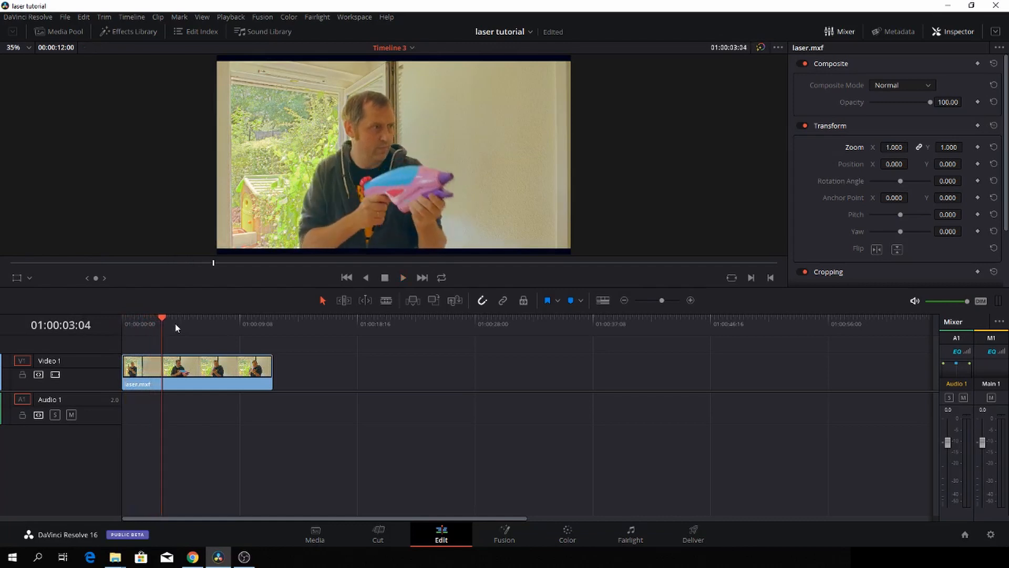
drag(164, 317, 123, 322)
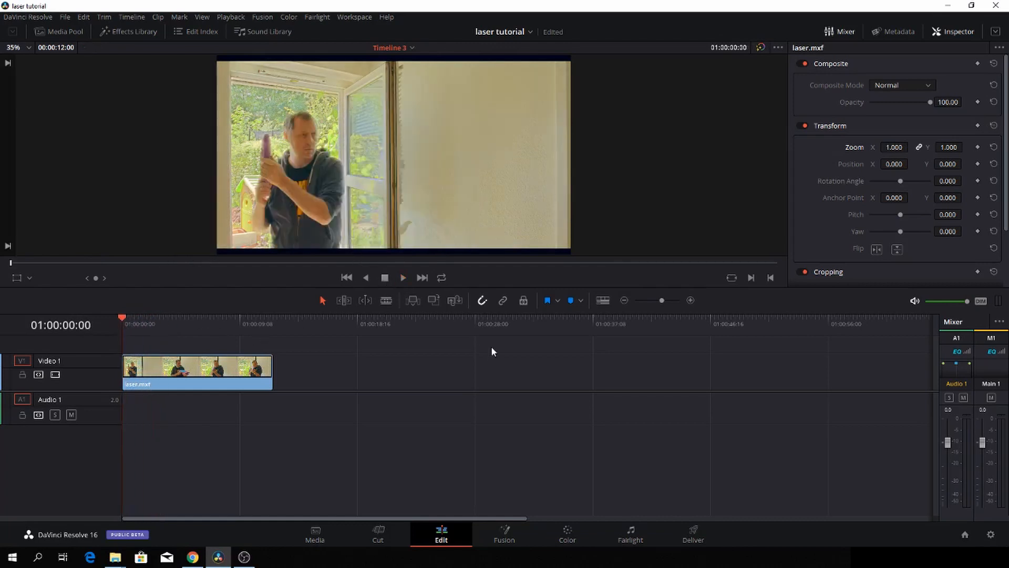
click(504, 534)
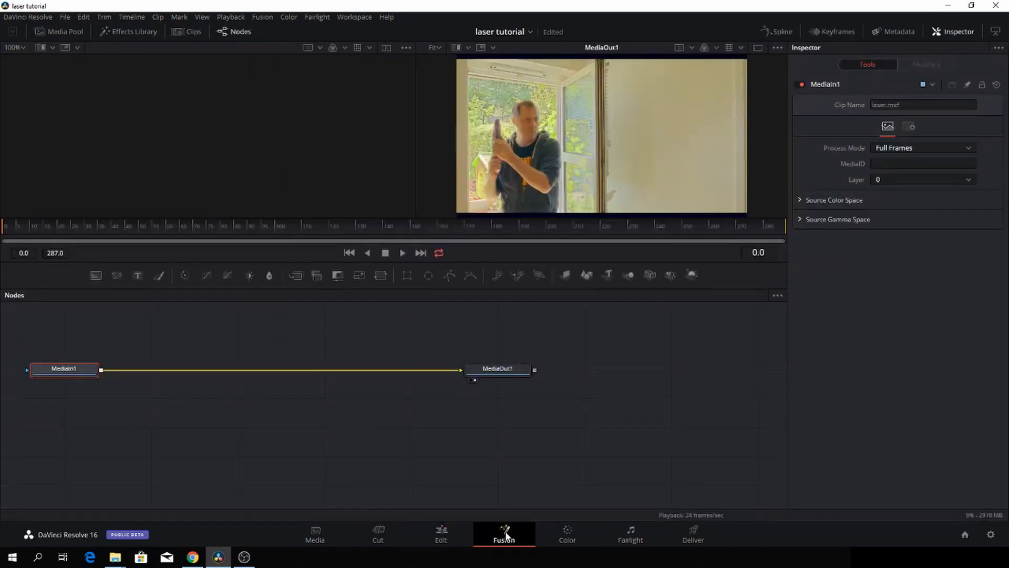
drag(558, 378, 598, 375)
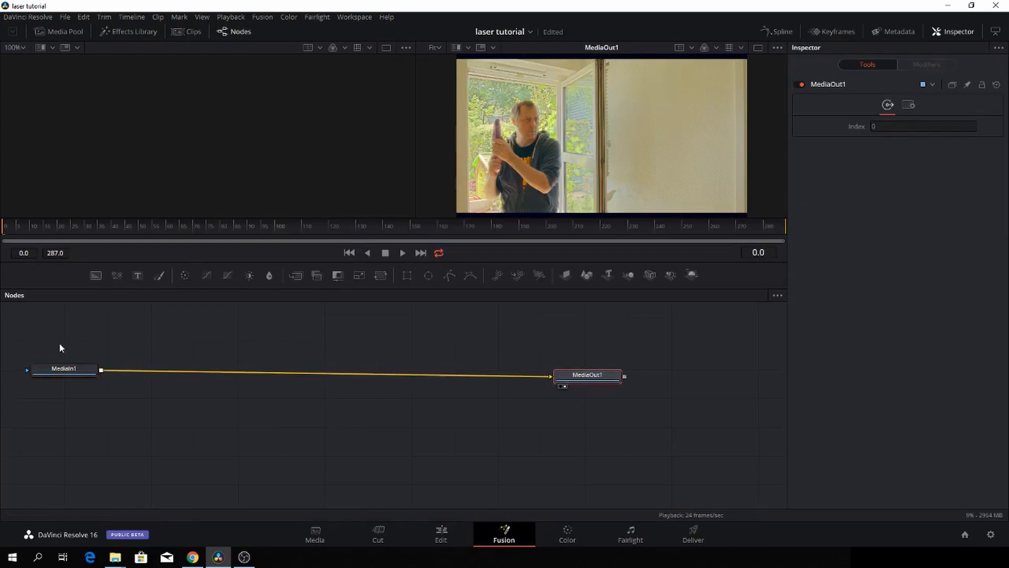
drag(73, 368, 124, 378)
click(124, 378)
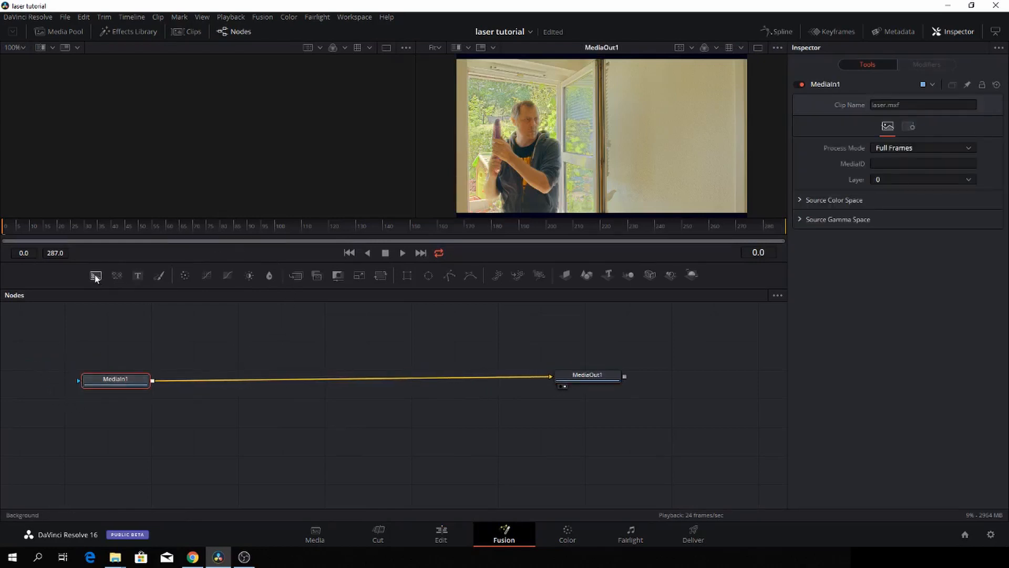
At frame 67, add separate Background and Polygon nodes and insert a Merge node between MediaIn1 and MediaOut1.
drag(41, 226, 185, 232)
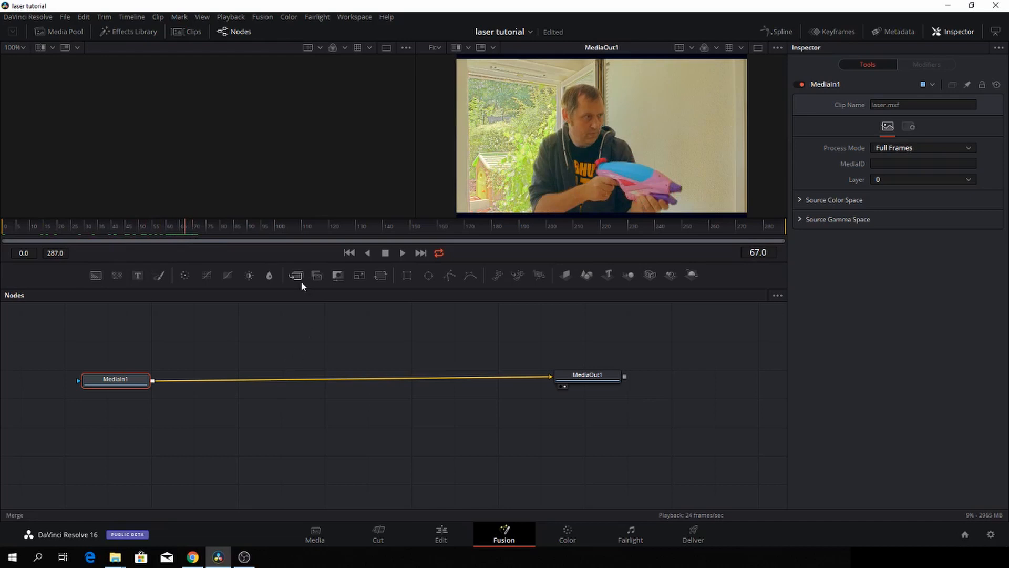
drag(96, 276, 300, 339)
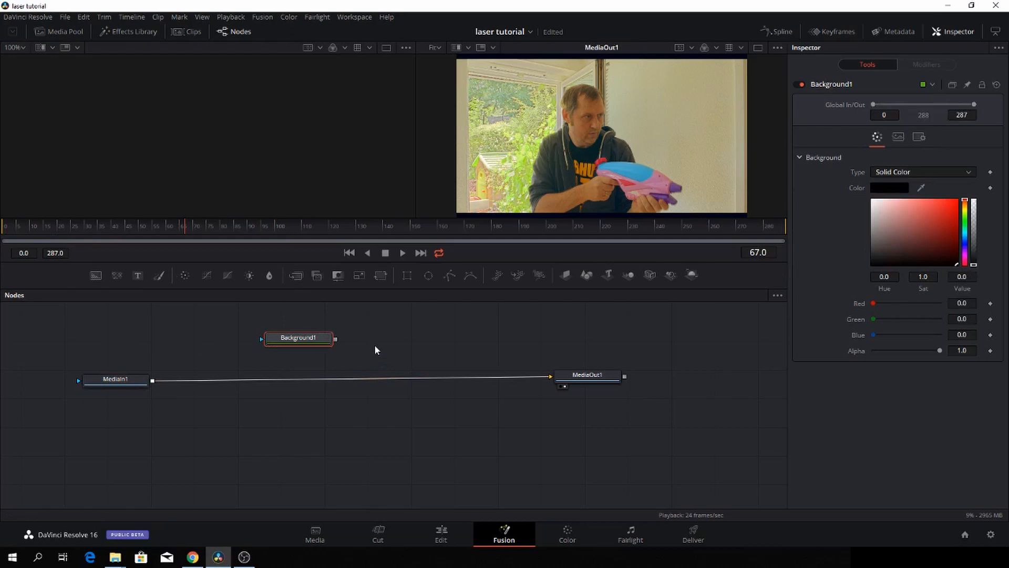
drag(296, 274, 313, 386)
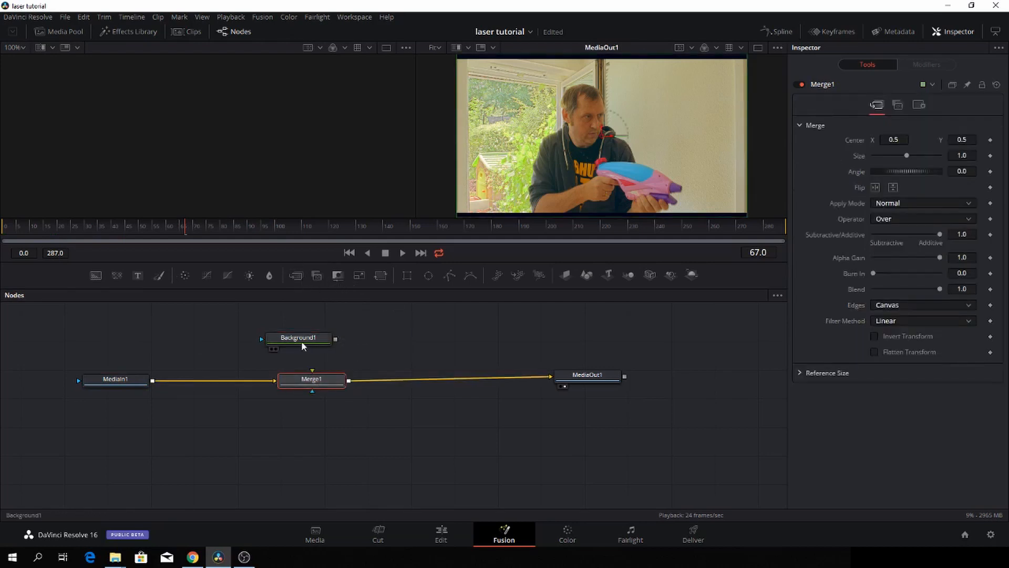
drag(288, 339, 280, 327)
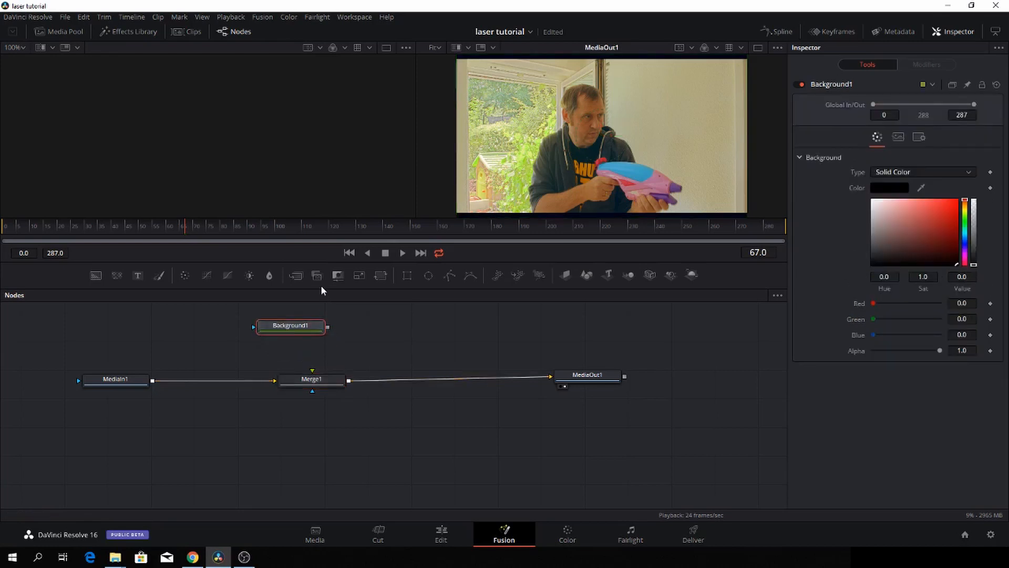
drag(447, 275, 198, 324)
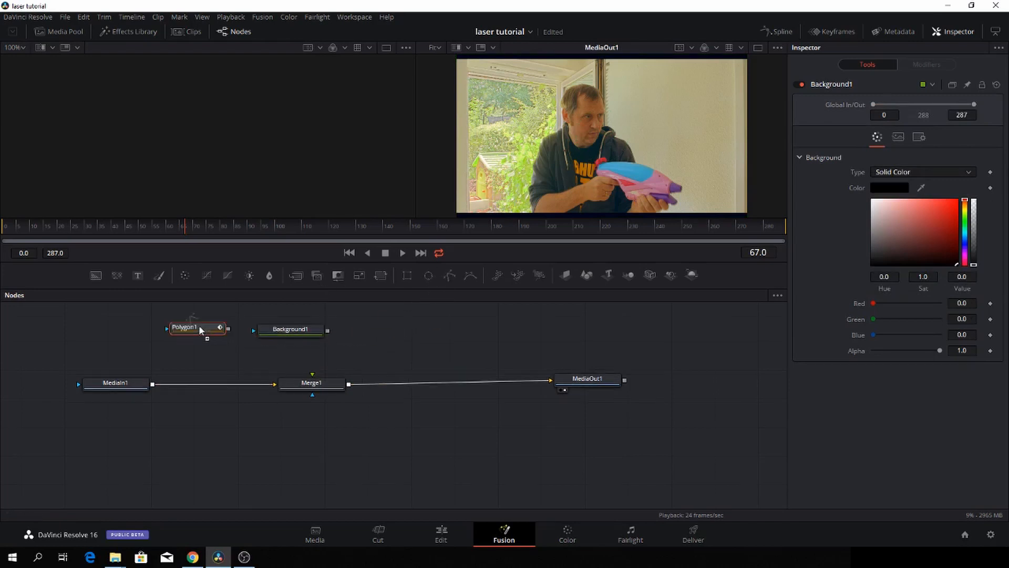
Show the Background node in the empty viewer and colour it bright red, saturation about 0.867 and value about 0.874.
click(279, 335)
key(1)
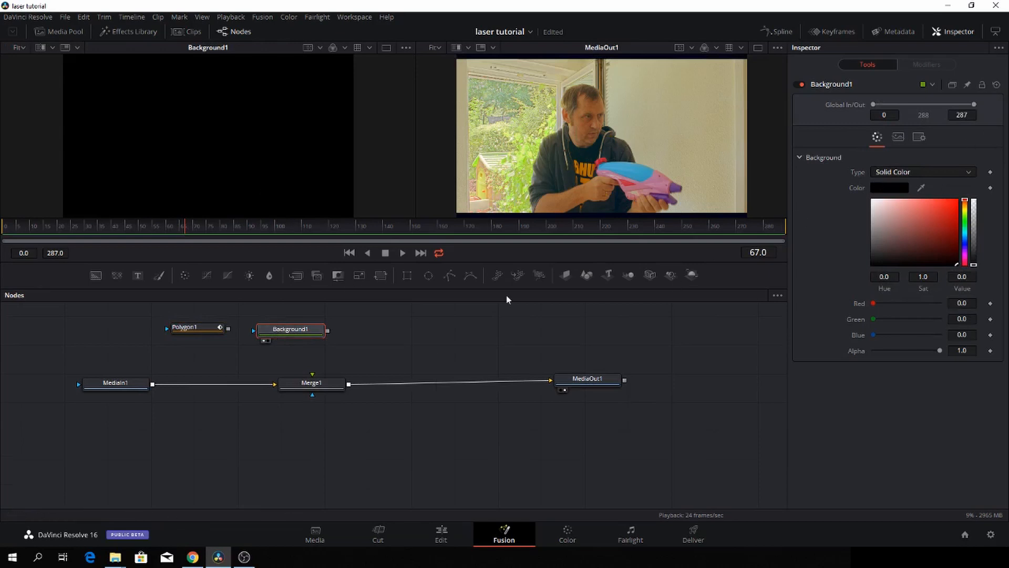
mouse_move(950, 205)
mouse_down()
mouse_move(948, 229)
mouse_move(947, 211)
mouse_up()
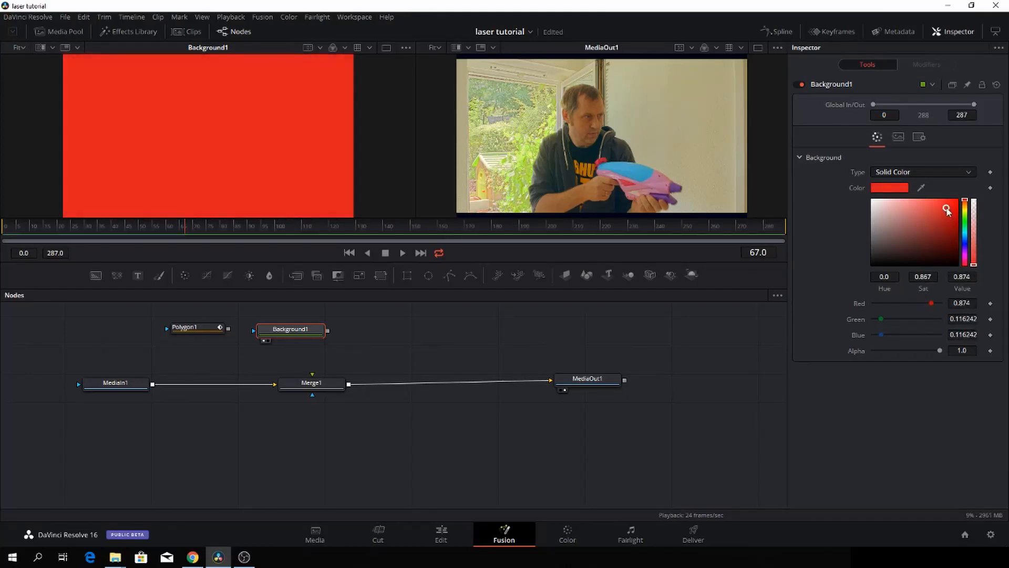
Draw the polygon mask as a thin, closed horizontal bar spanning the full frame width just below the centre.
click(197, 324)
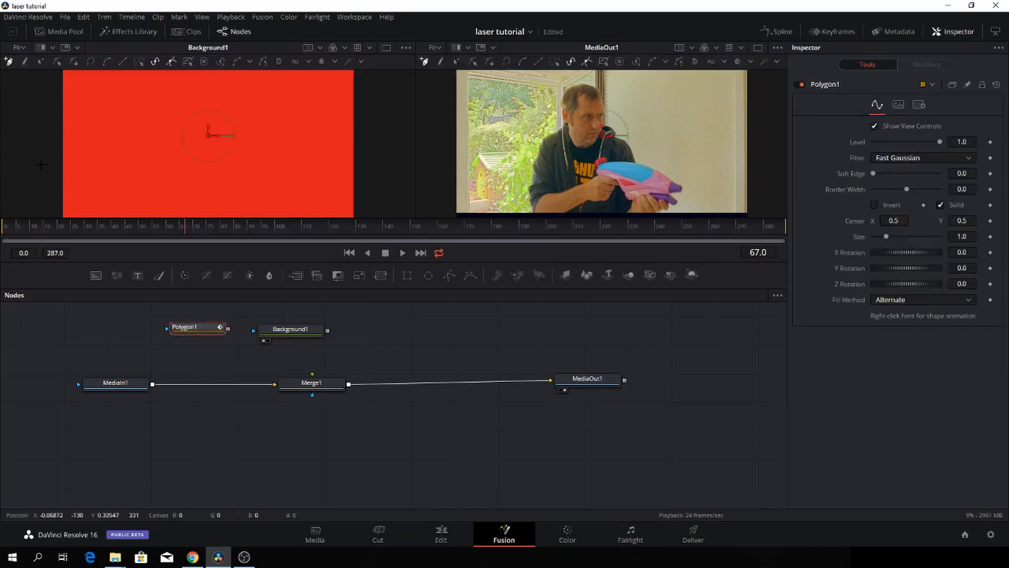
drag(54, 141, 84, 141)
click(367, 147)
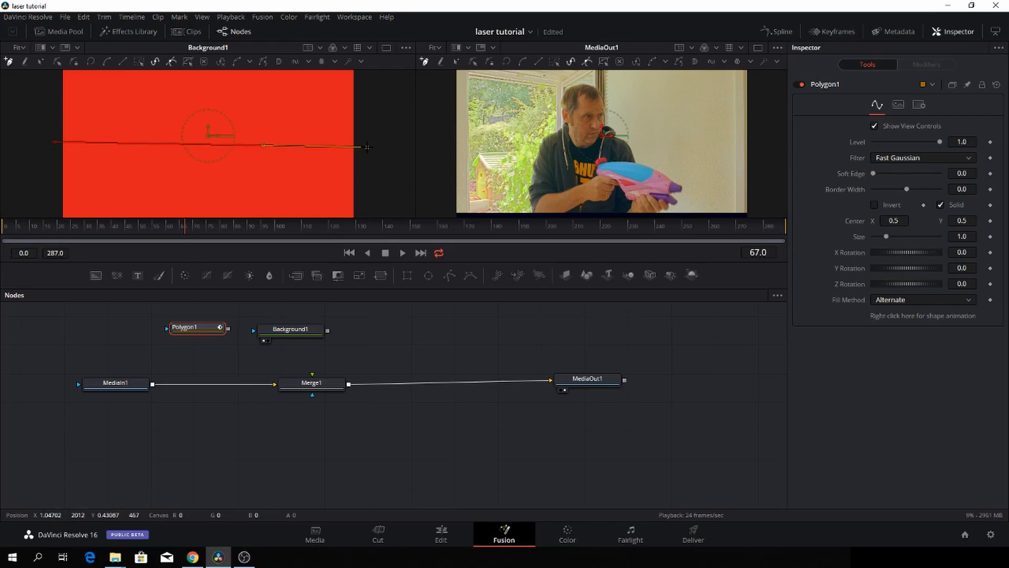
click(56, 154)
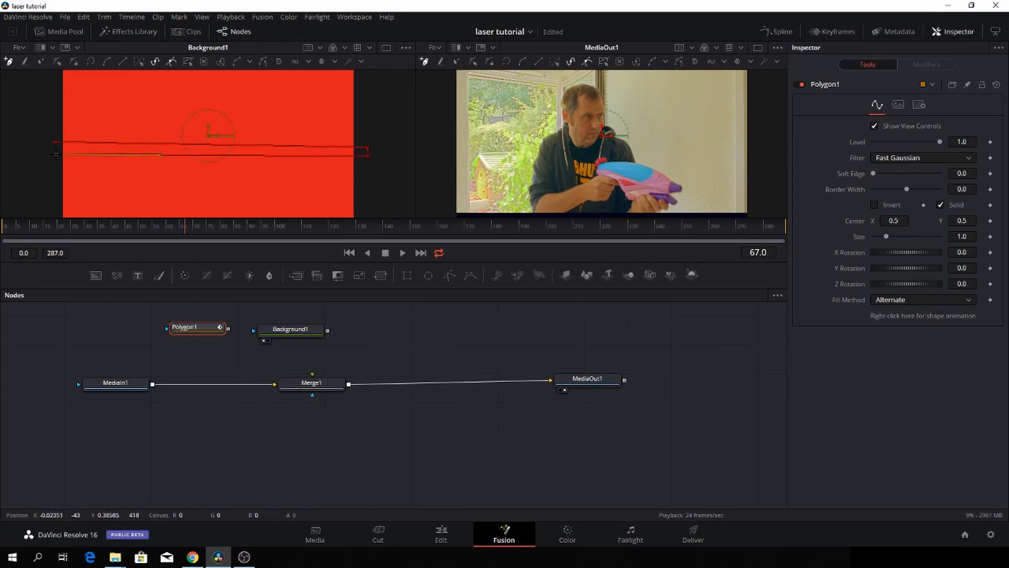
click(55, 143)
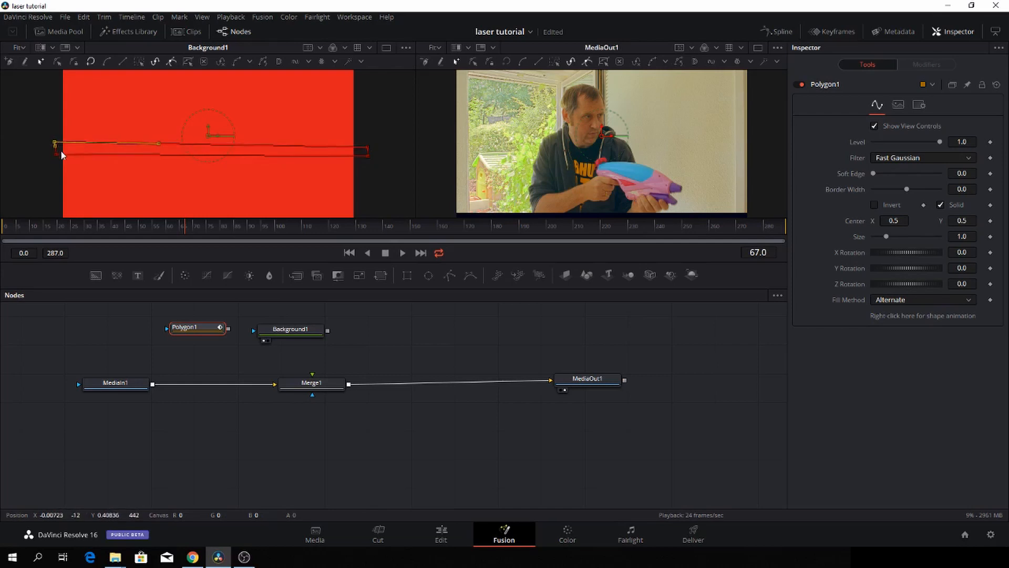
Connect the Polygon as the Background node's mask and feed the Background node into Merge1 as its foreground.
drag(228, 328, 264, 339)
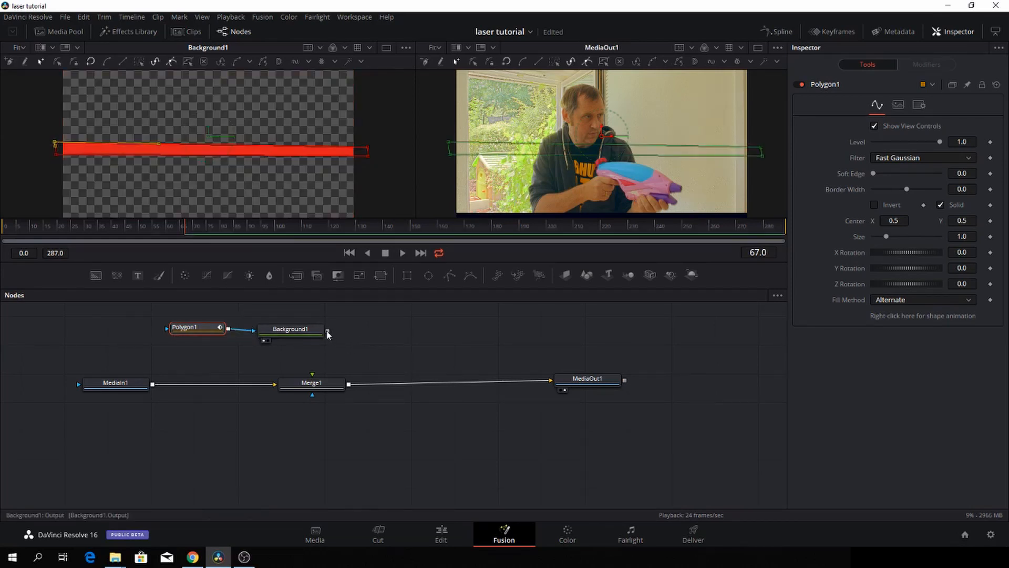
drag(329, 334, 312, 387)
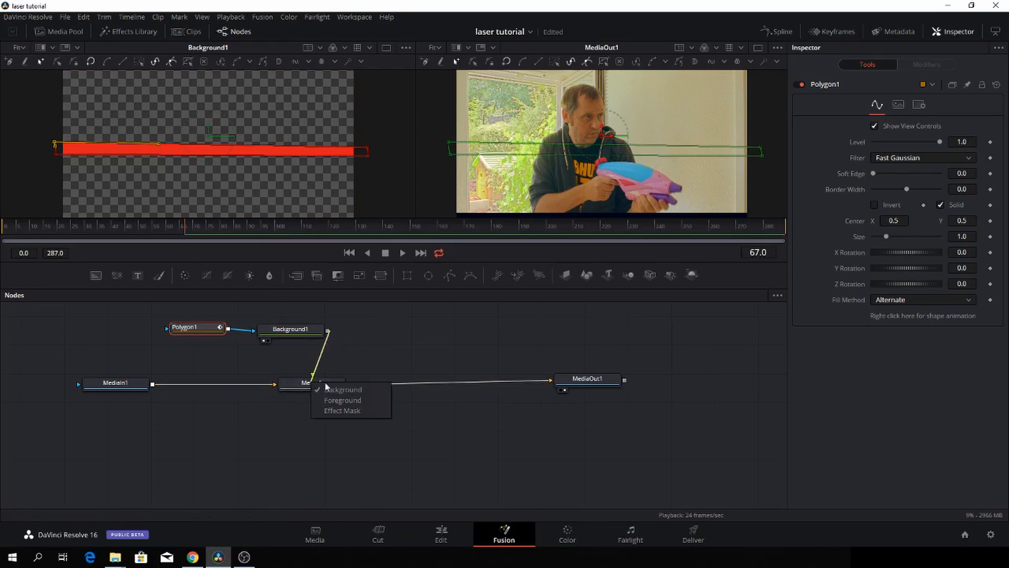
click(356, 402)
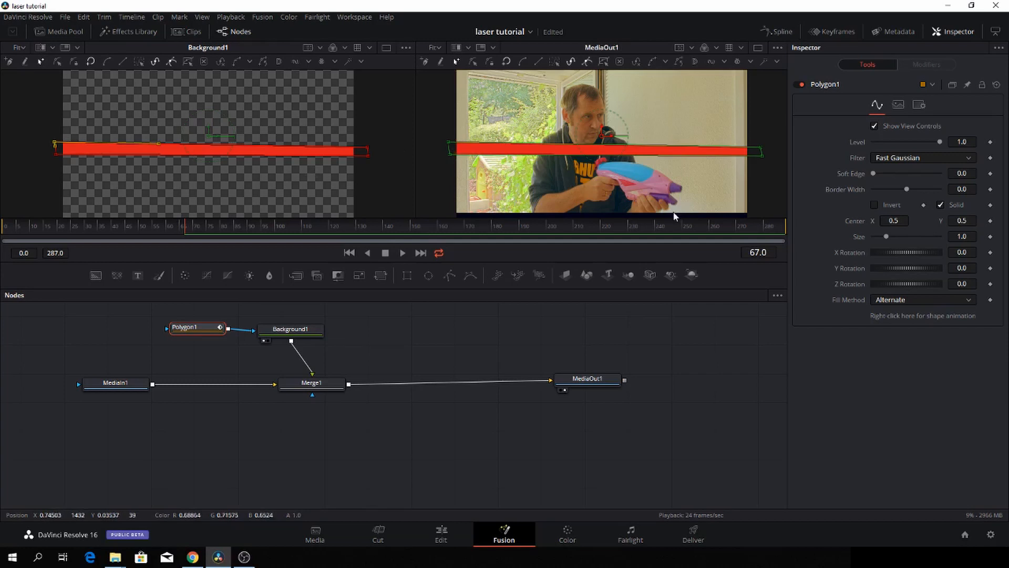
Fit the beam to the gun's muzzle: polygon centre about 0.72, 0.42; Merge1 size 0.67, centre about 0.98, 0.23, angle about -7.9.
drag(603, 138, 671, 142)
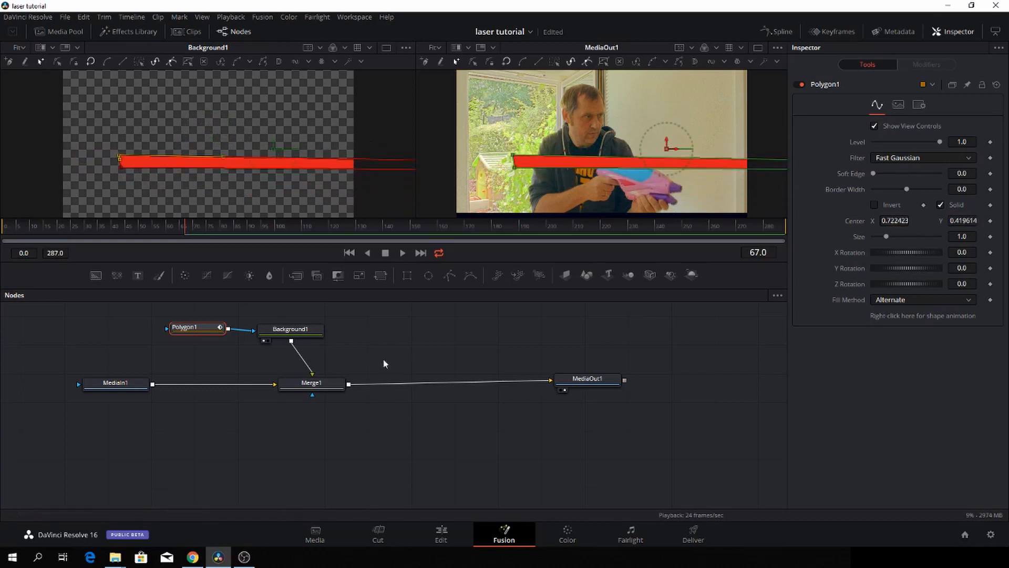
click(326, 383)
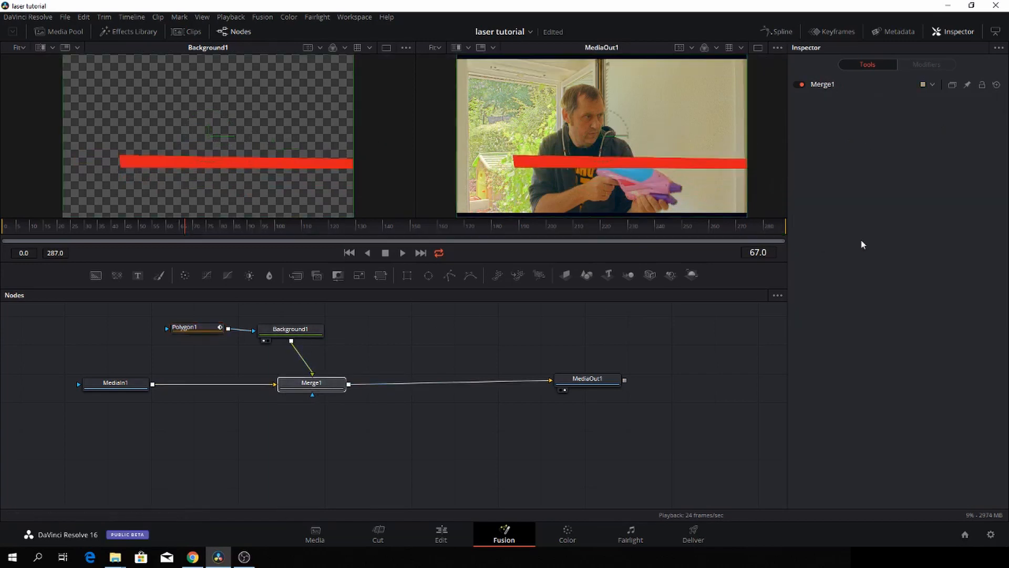
click(323, 386)
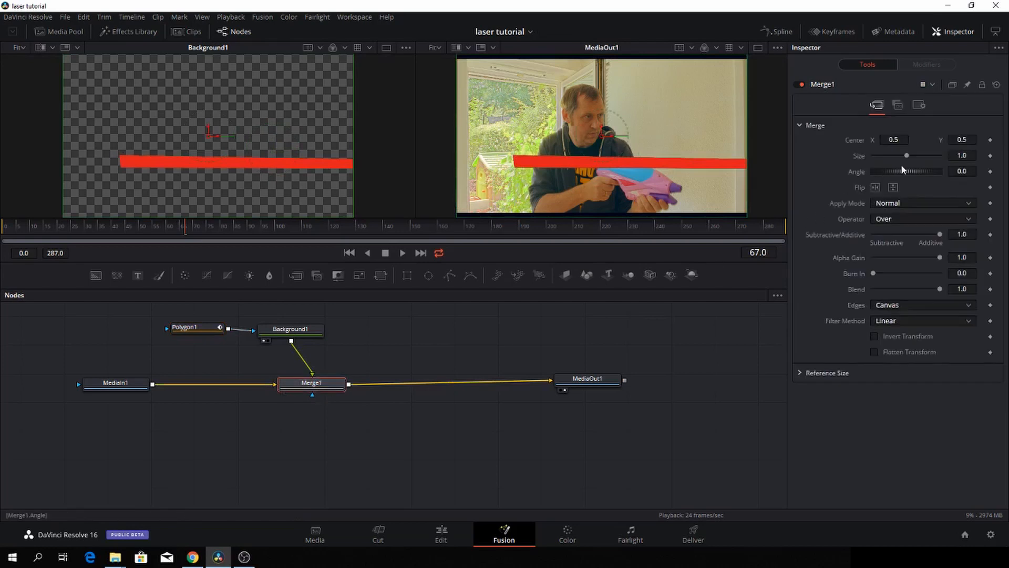
drag(906, 155, 894, 156)
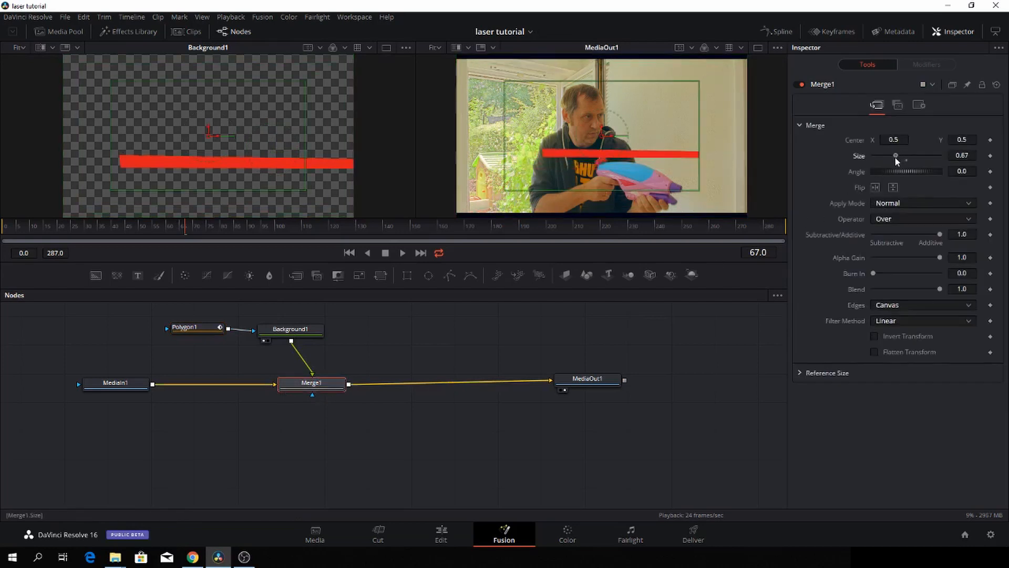
drag(601, 134, 739, 183)
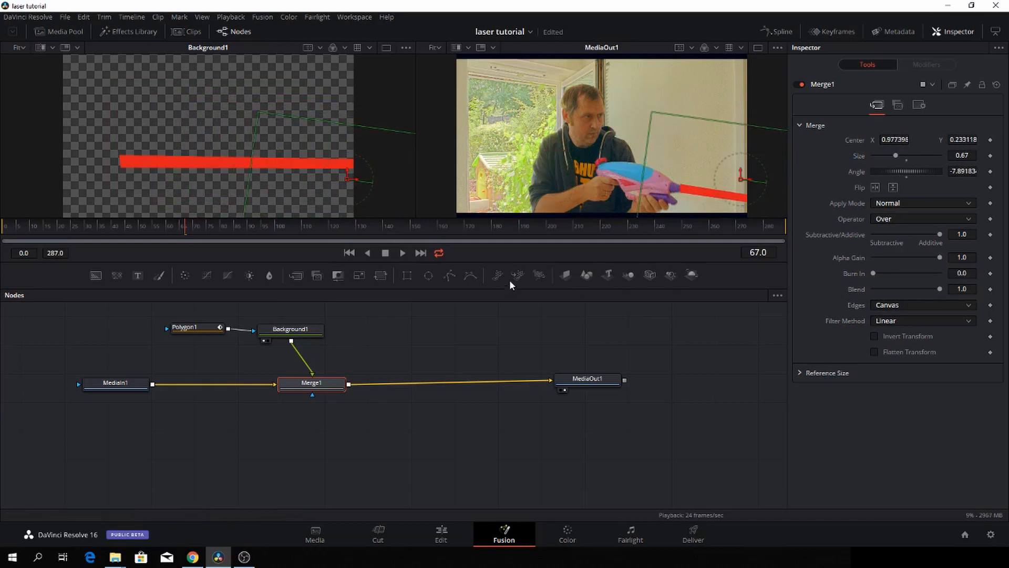
Soften the beam's polygon mask with a soft edge of about 0.05 and a border width of 0.006, keeping level at 1.0.
click(217, 328)
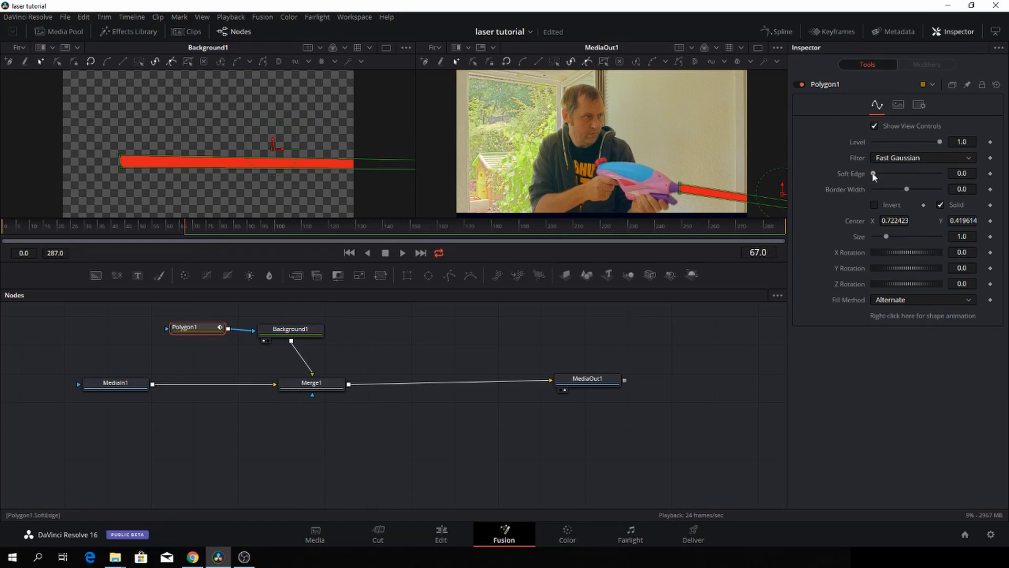
drag(873, 175, 906, 190)
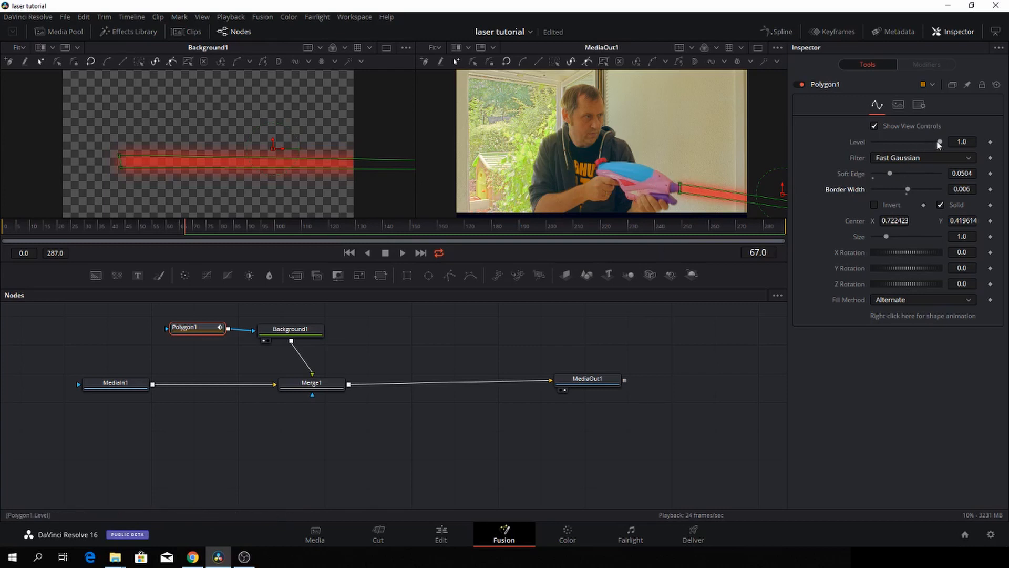
mouse_move(938, 142)
mouse_down()
mouse_move(908, 143)
mouse_move(955, 148)
mouse_up()
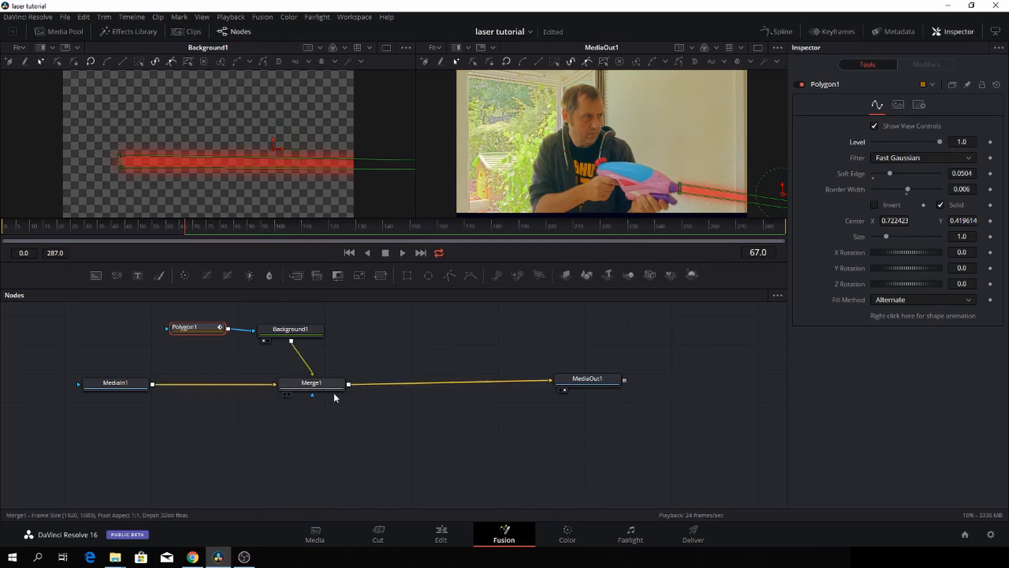
Set Merge1's Blend to 0.0 at frame 65 and keyframe it.
click(317, 387)
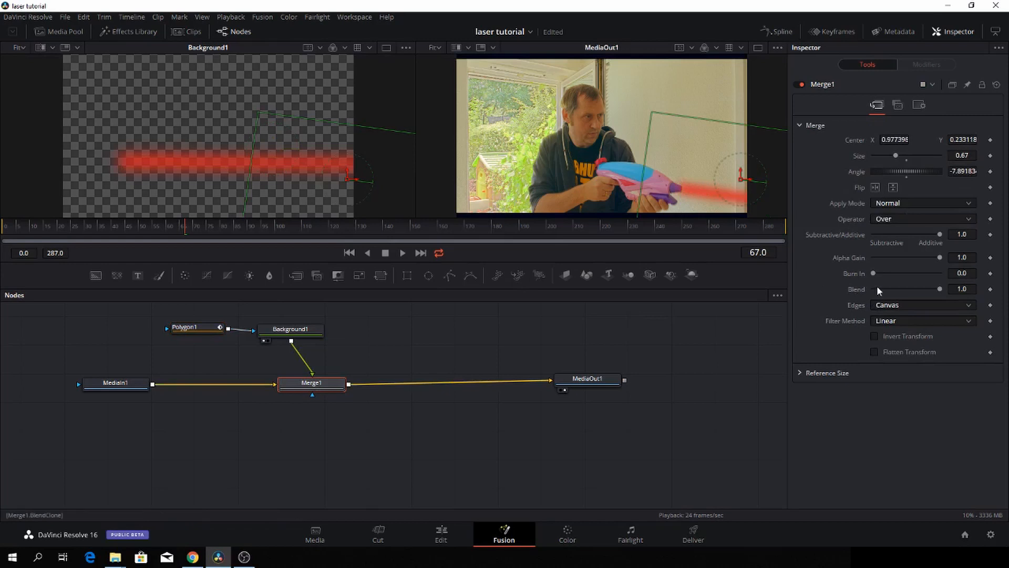
key(Left)
key(Left)
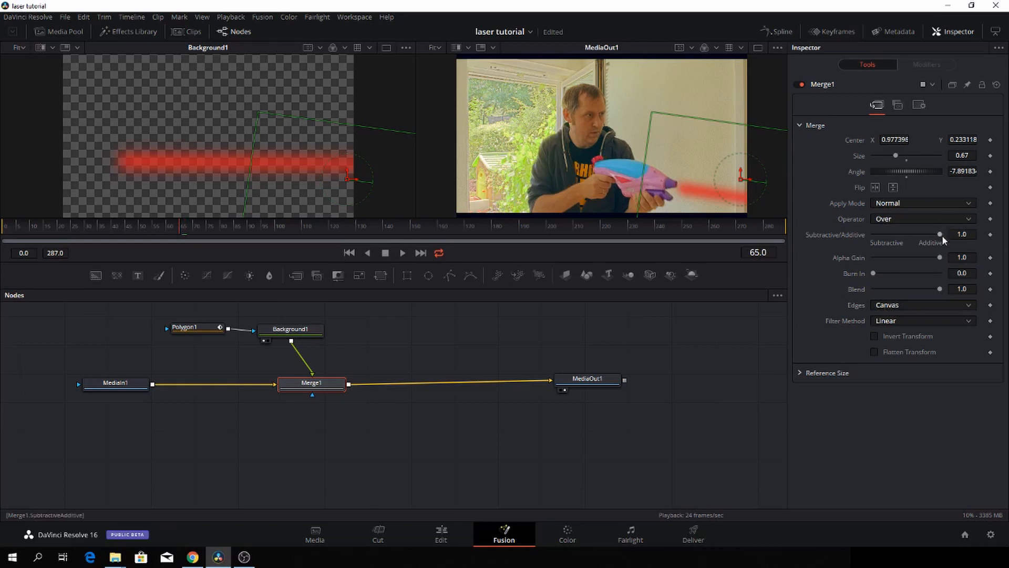
drag(940, 289, 863, 296)
click(990, 289)
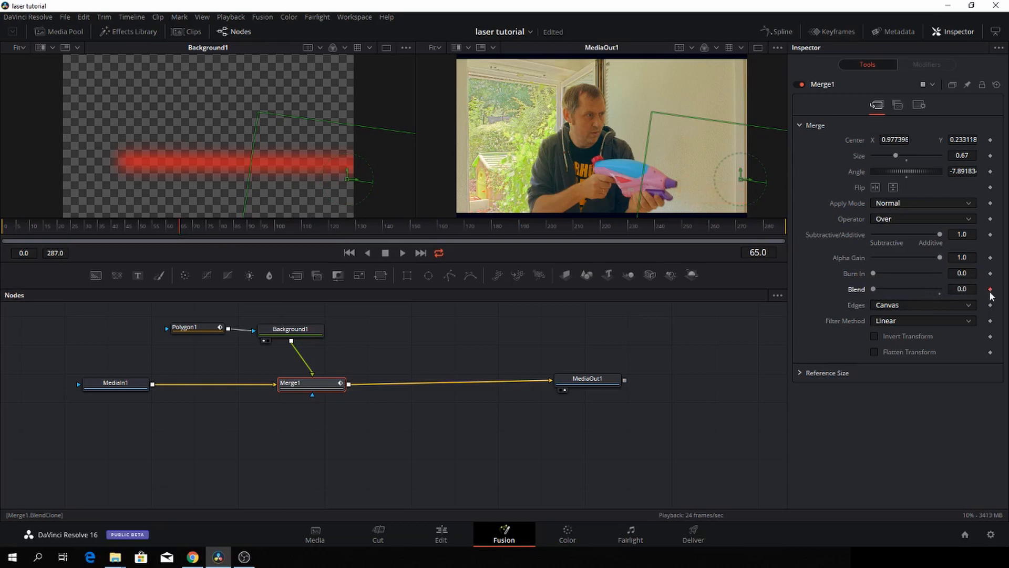
Keyframe Merge1's Blend at 1.0 on frame 68.
key(Right)
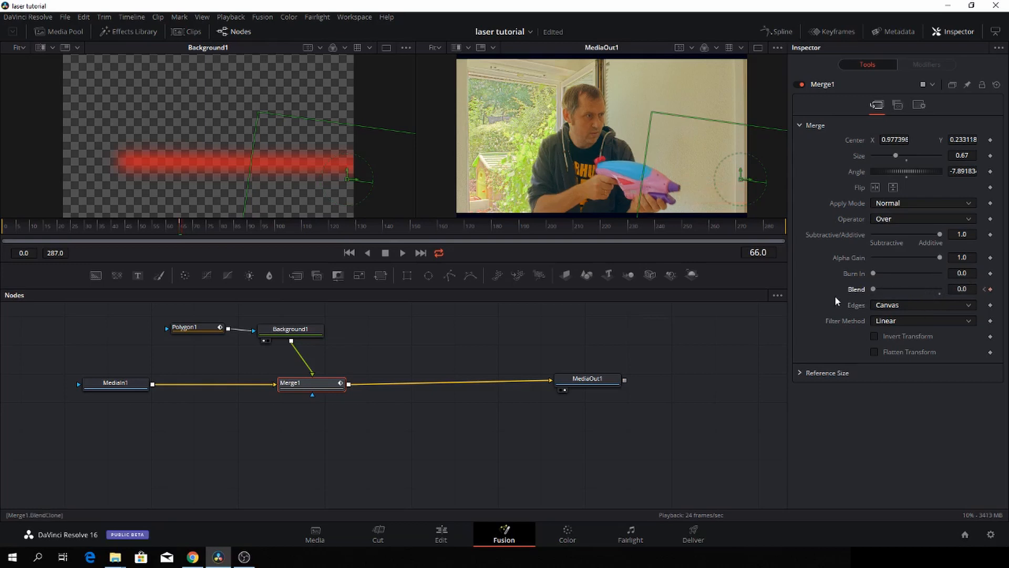
key(Right)
key(Right)
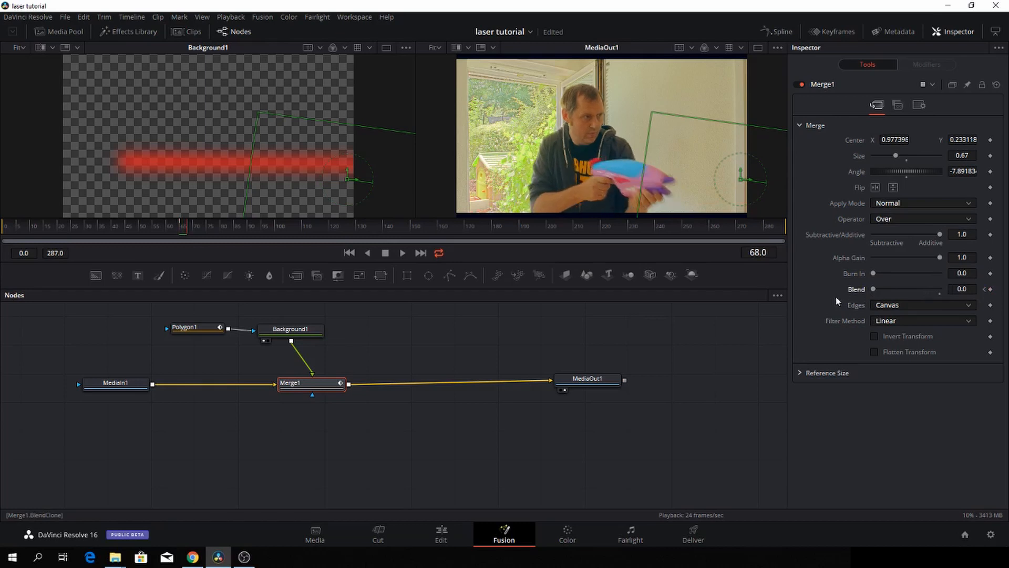
key(Left)
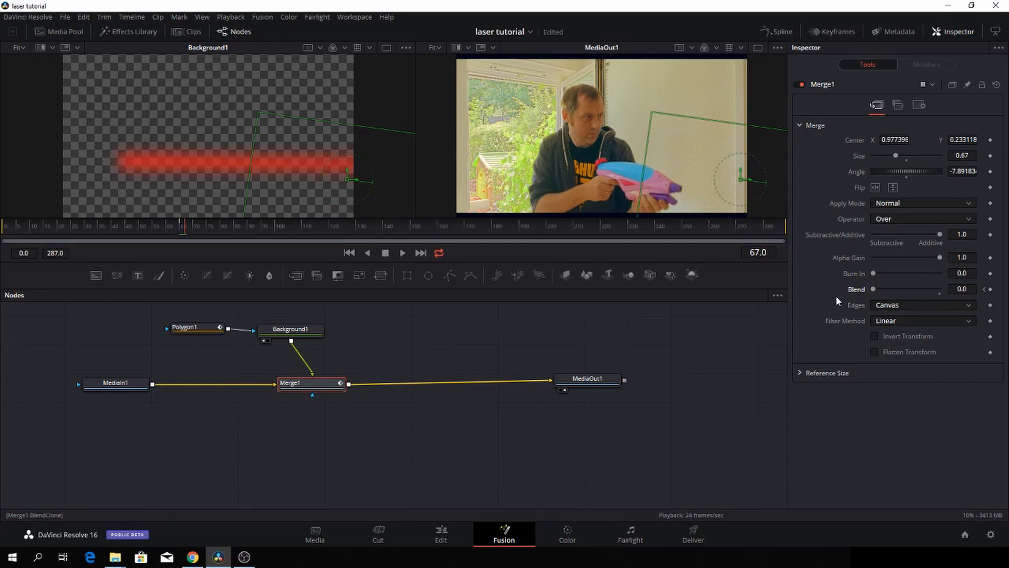
key(Right)
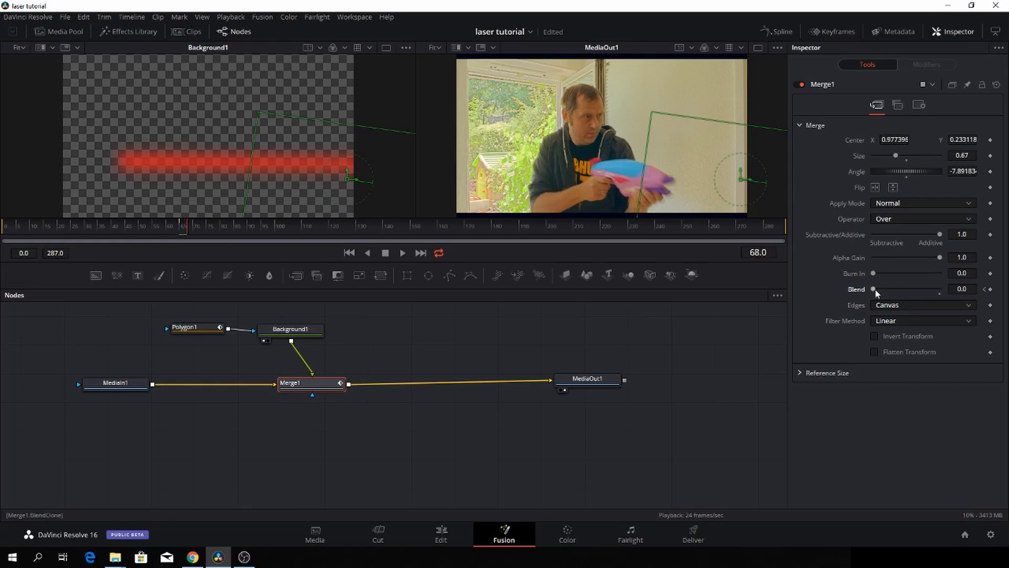
drag(875, 289, 947, 295)
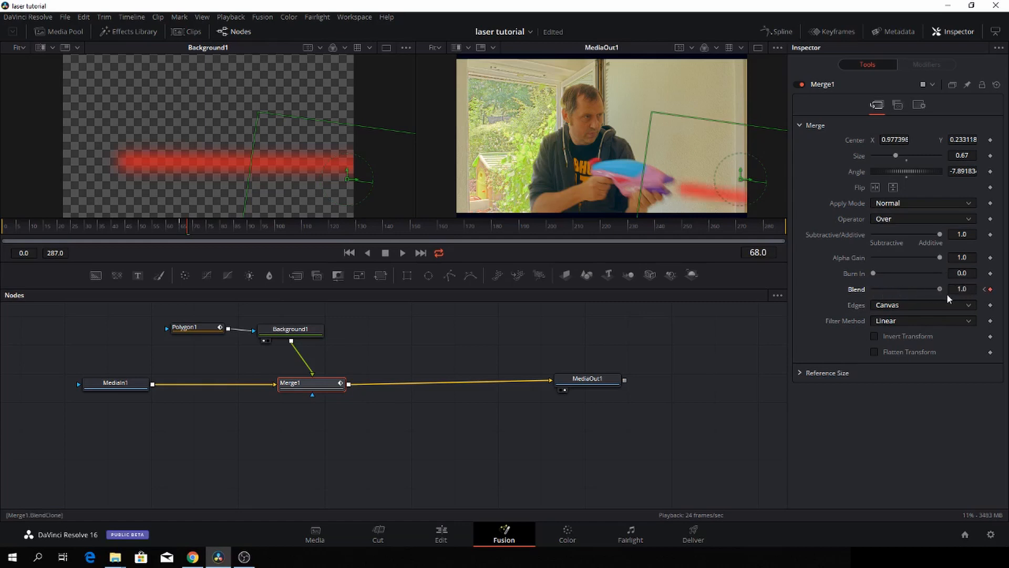
Shift Merge1's centre to about 0.948, 0.285 on frame 68, and keyframe its Blend at 0.0 on frame 69.
drag(741, 179, 732, 168)
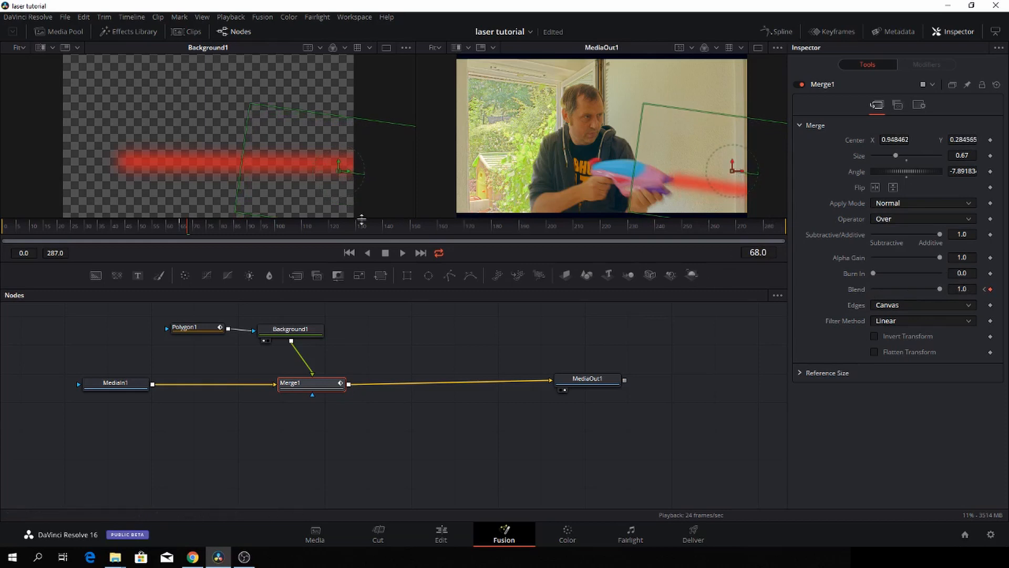
mouse_move(178, 229)
mouse_down()
mouse_move(167, 228)
mouse_move(188, 228)
mouse_up()
key(space)
key(space)
key(Right)
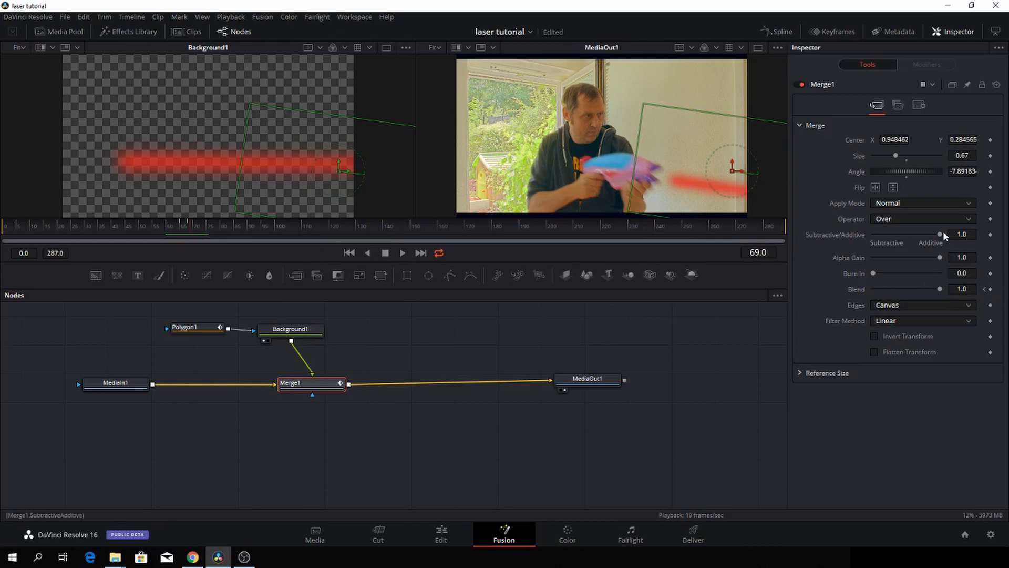
drag(939, 288, 870, 289)
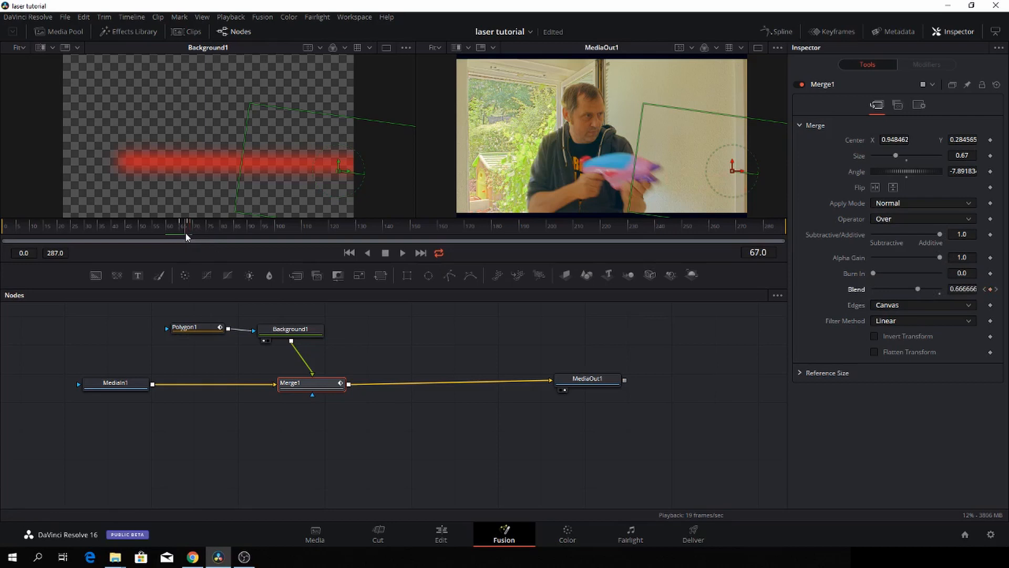
Play back the shot and, at frame 67, lower Merge1's centre to about 0.948, 0.240 to align the beam with the muzzle.
click(171, 230)
key(space)
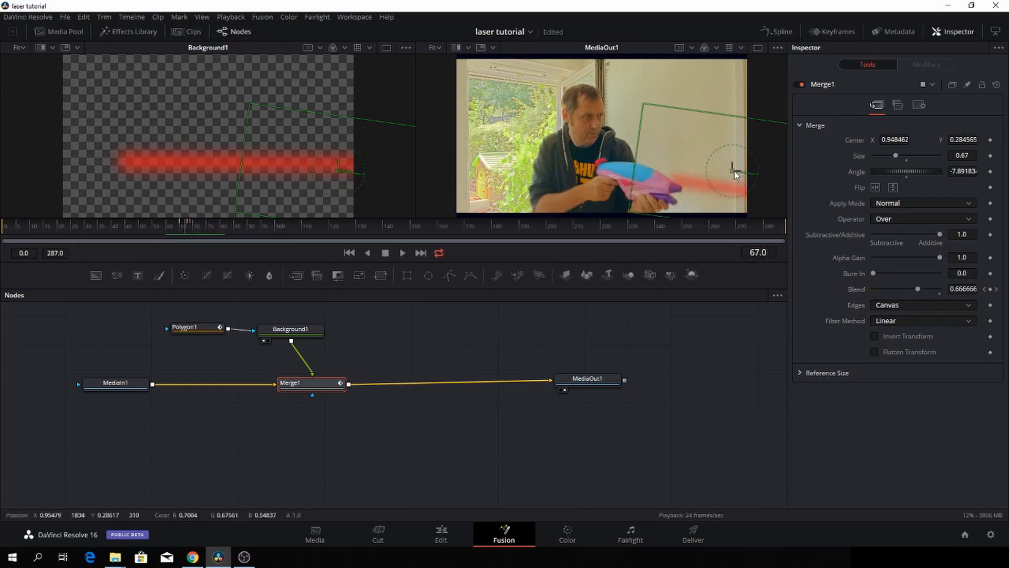
drag(733, 171, 734, 178)
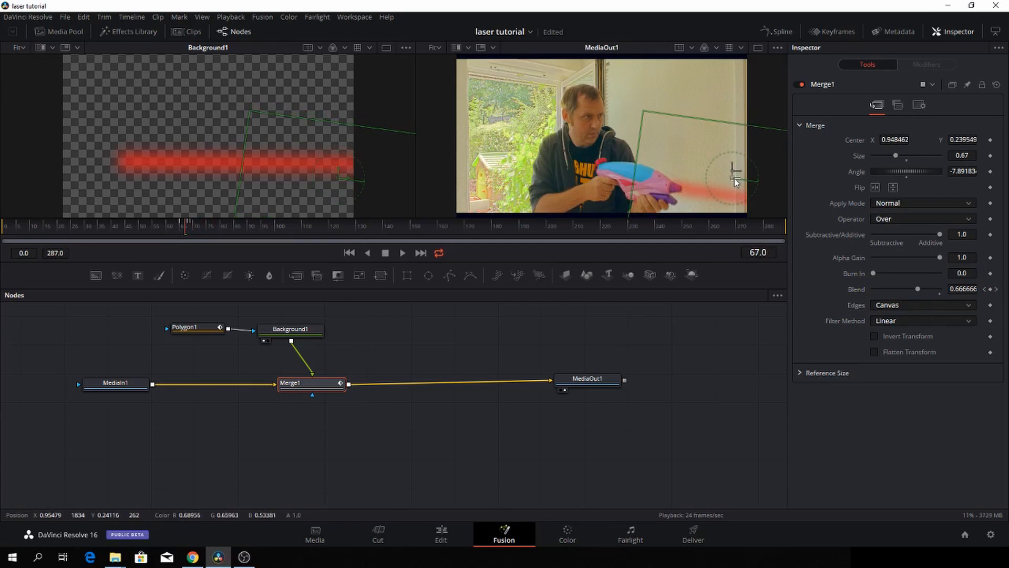
key(Right)
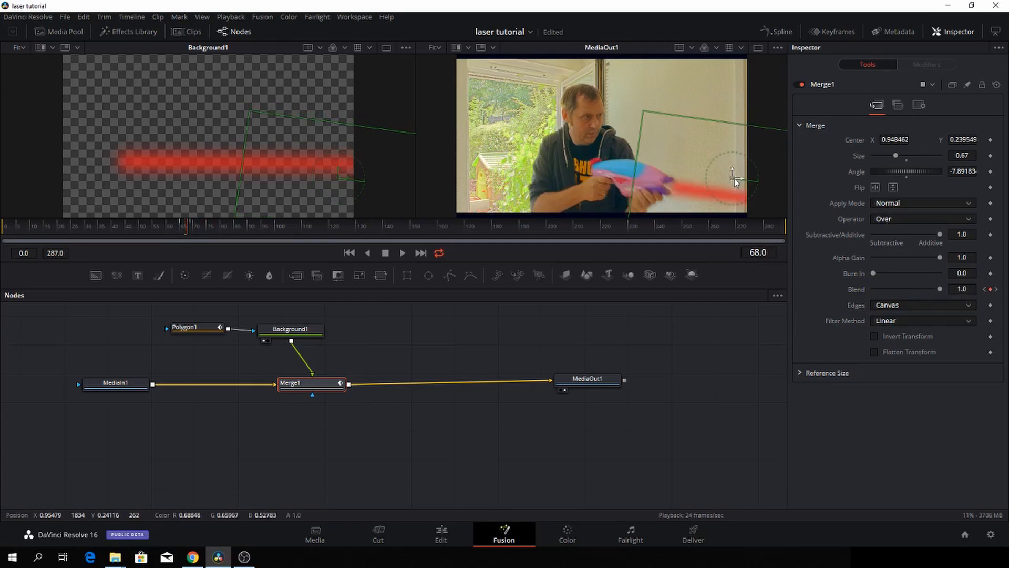
key(Left)
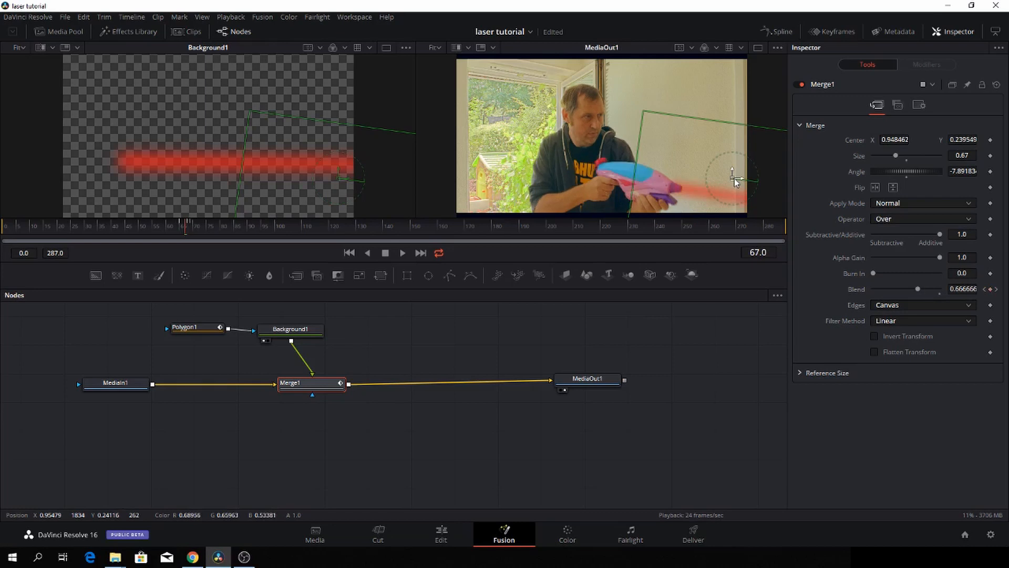
Play back the laser shot from around frame 53, and review the settings of the Background1 and Polygon1 nodes.
key(space)
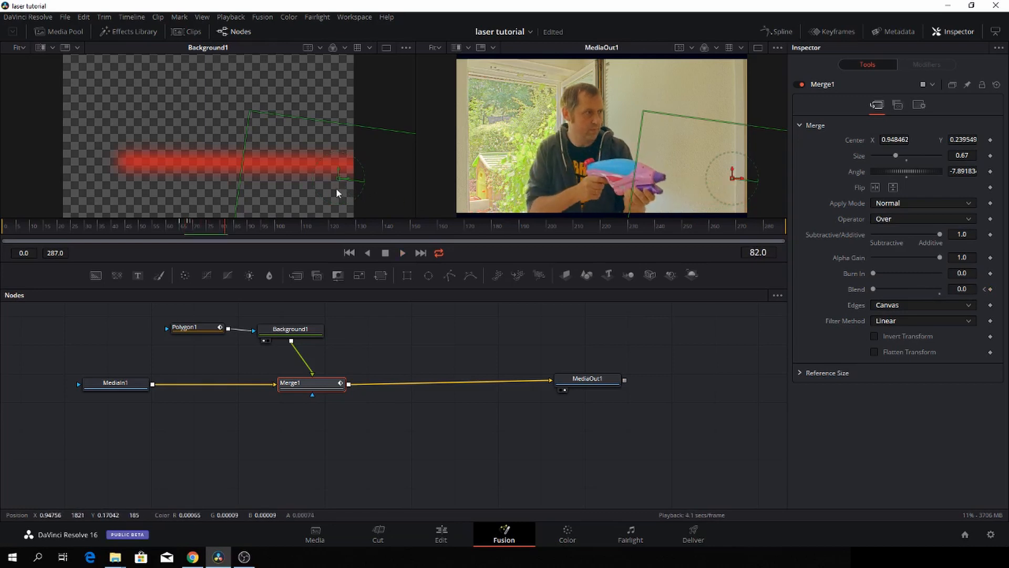
click(147, 222)
key(space)
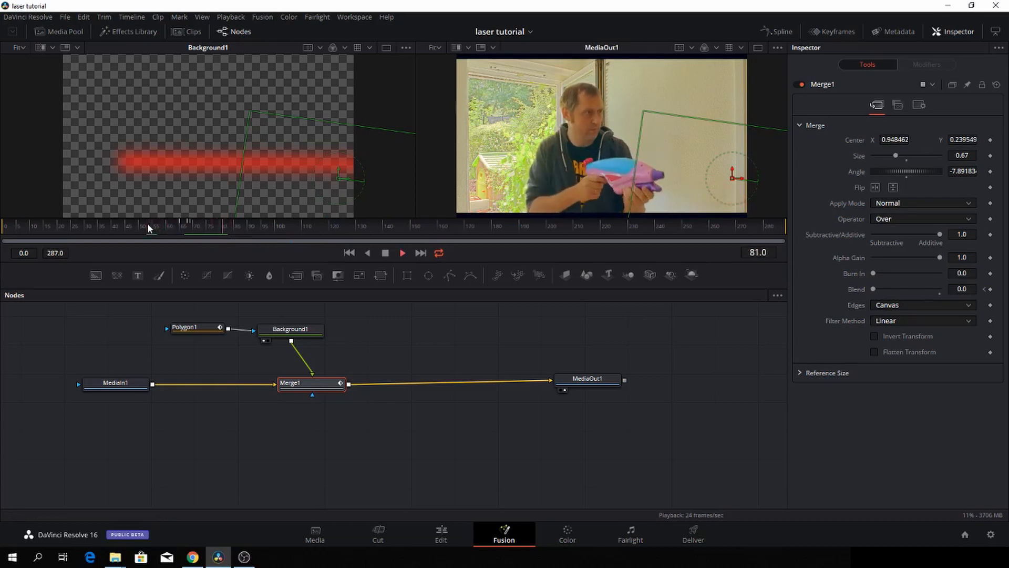
click(147, 223)
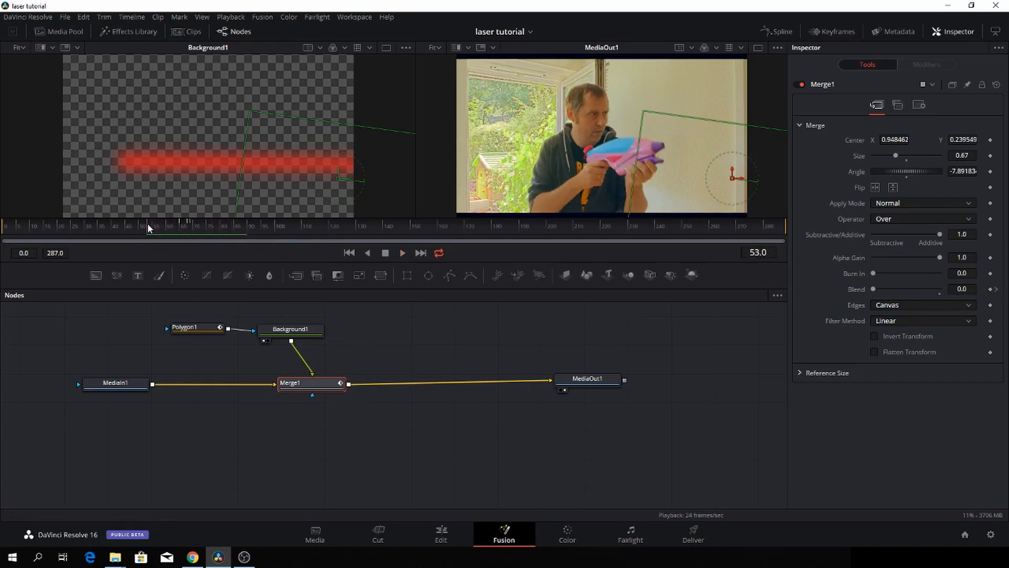
click(298, 330)
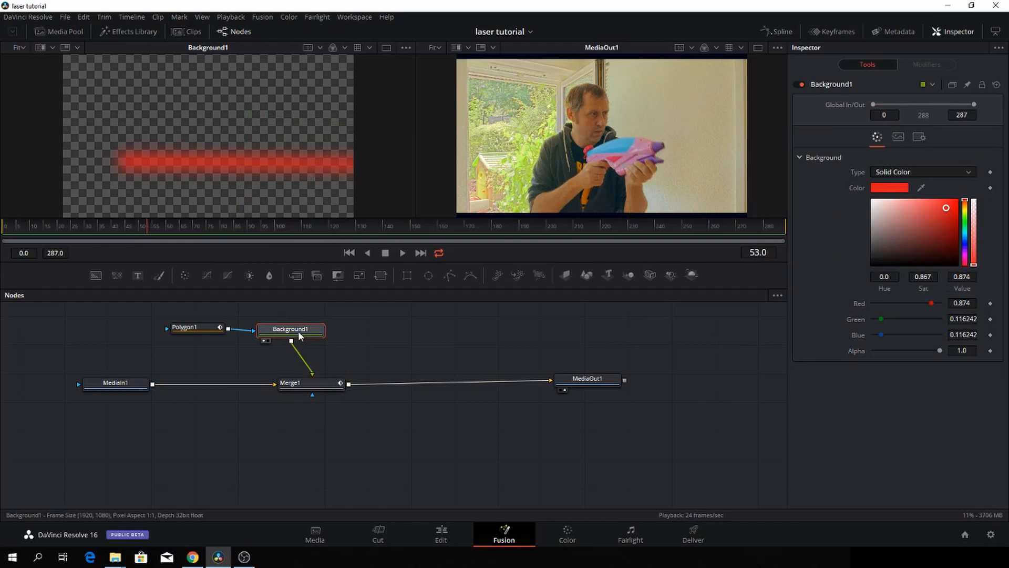
click(213, 328)
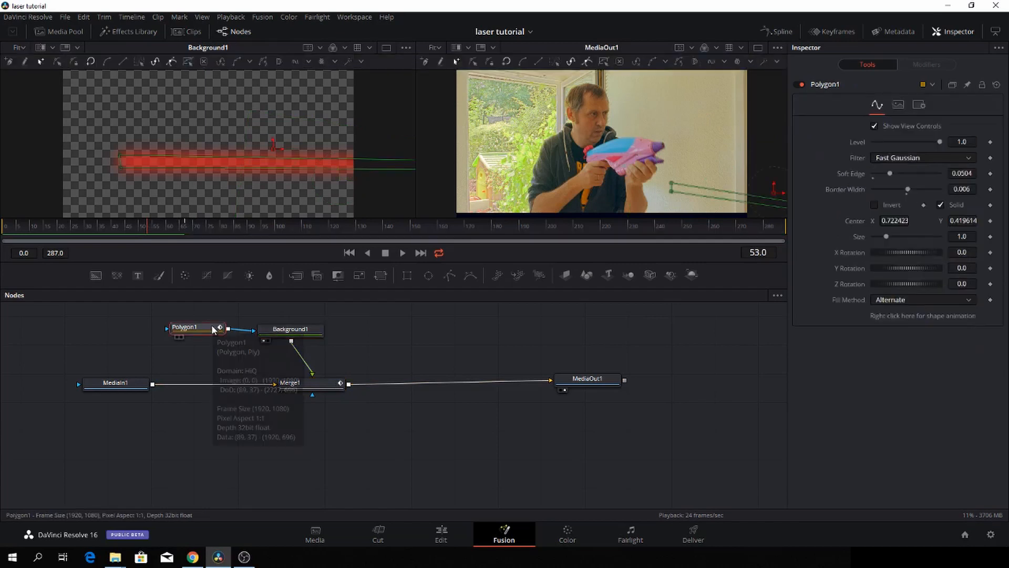
Try Screen, Dissolve, Lighten and Saturation as Merge1's Apply Mode, comparing the beam at frame 67.
click(331, 382)
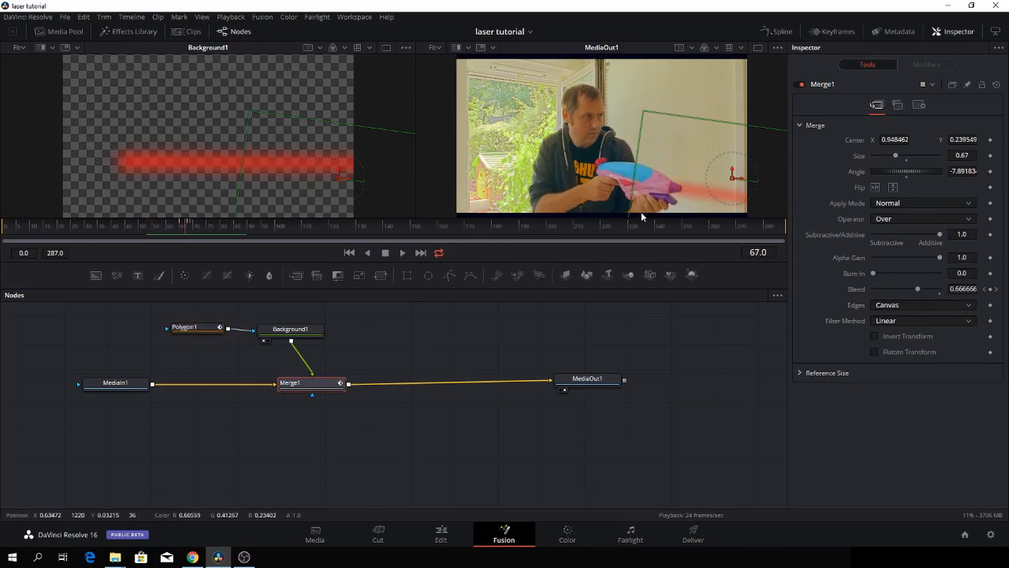
key(Left)
click(968, 204)
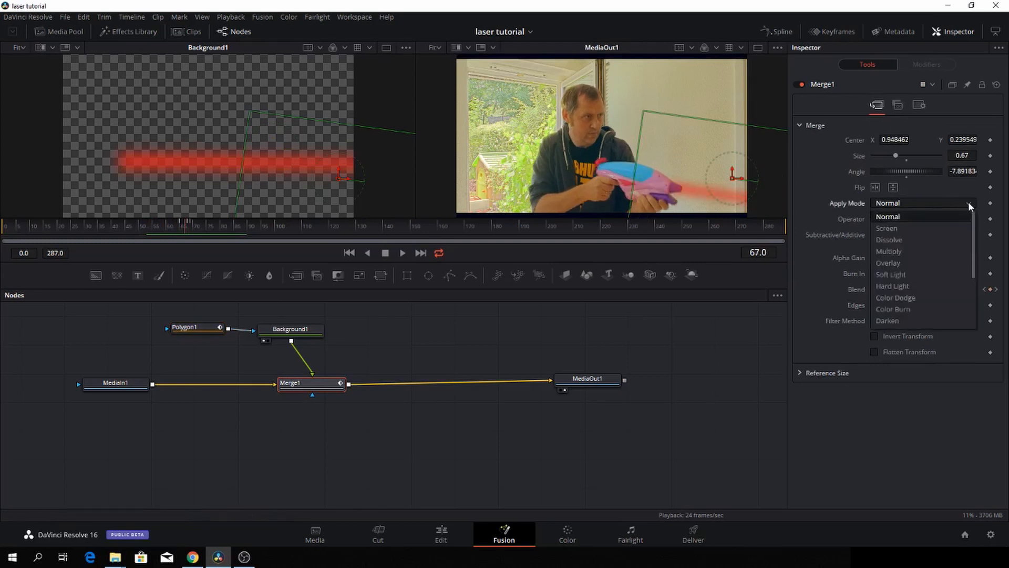
click(929, 229)
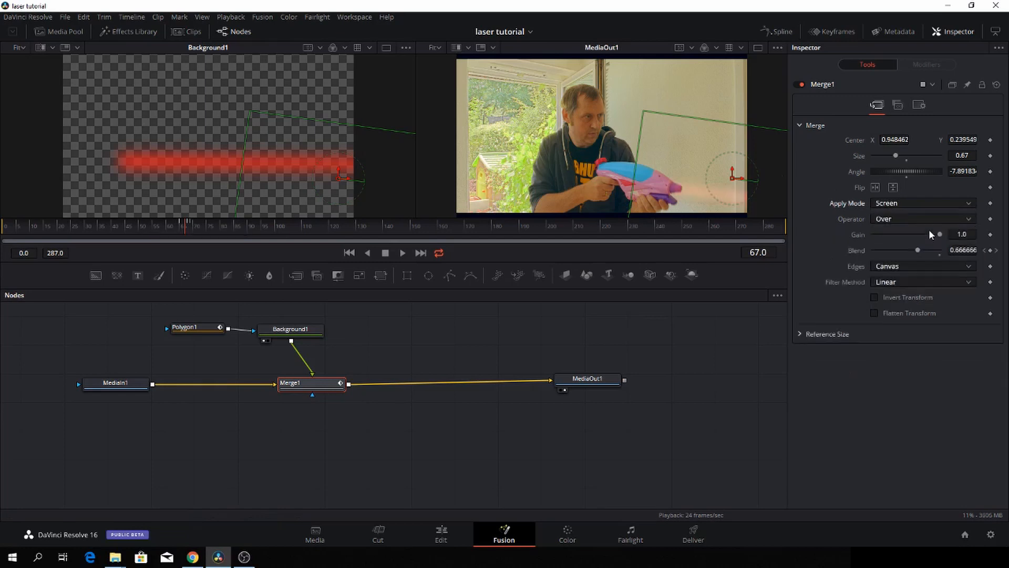
click(924, 203)
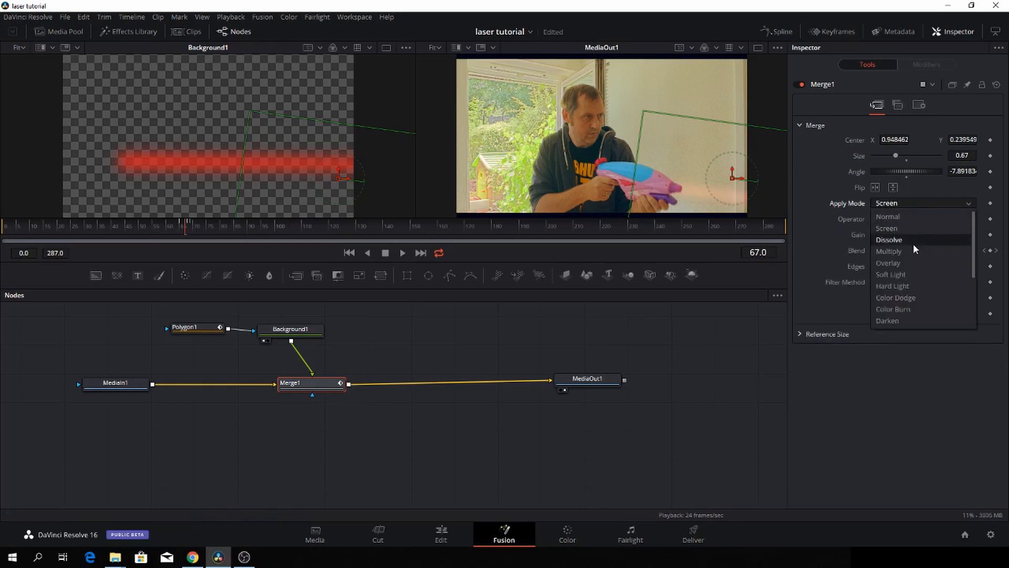
click(912, 240)
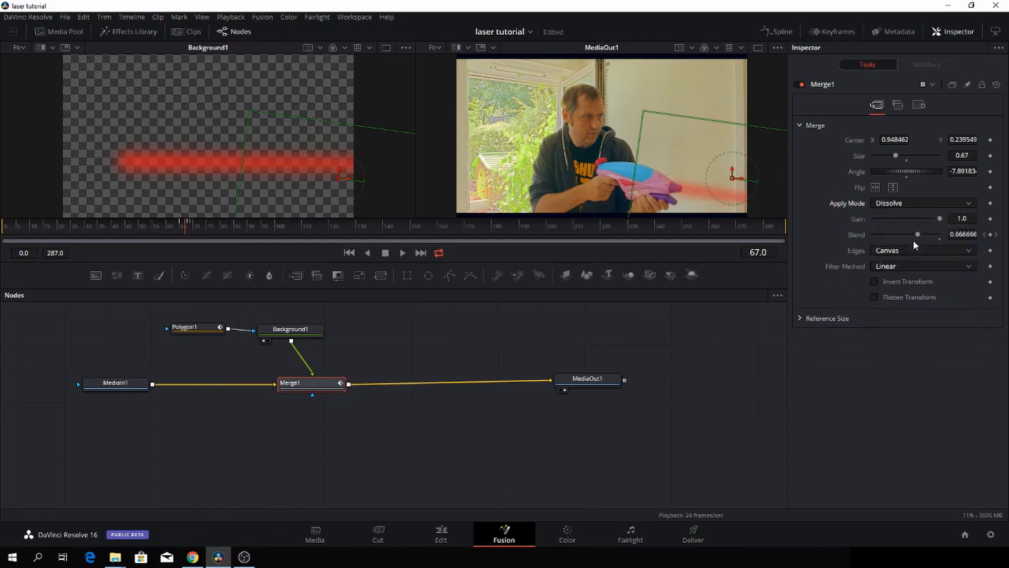
click(899, 207)
scroll(912, 250, down, 5)
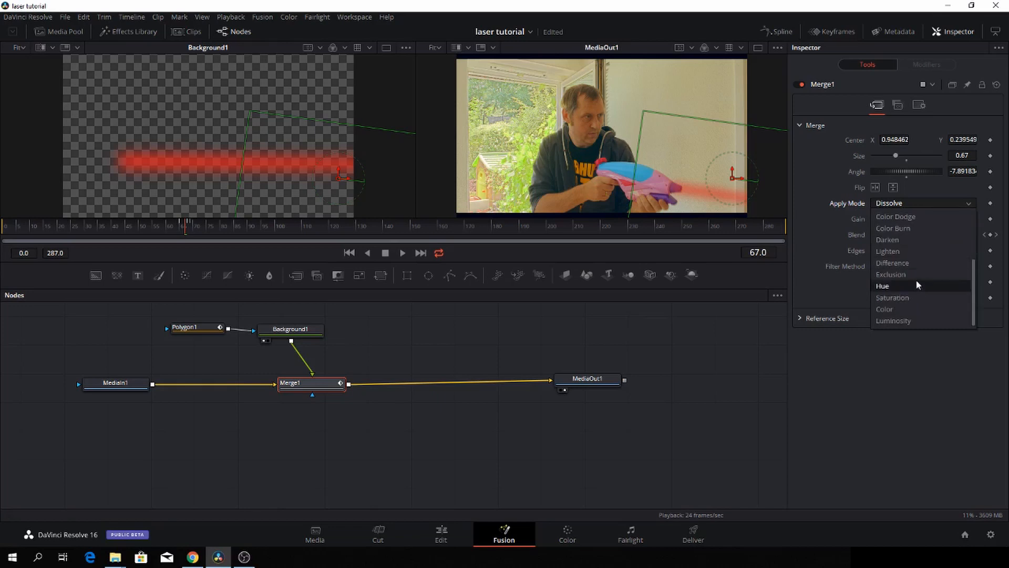
click(915, 252)
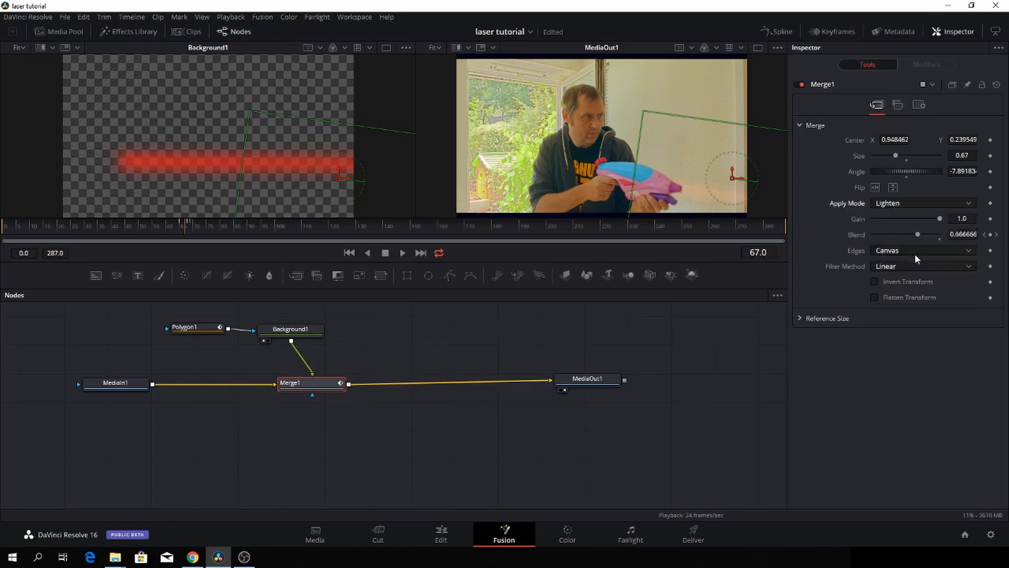
click(899, 206)
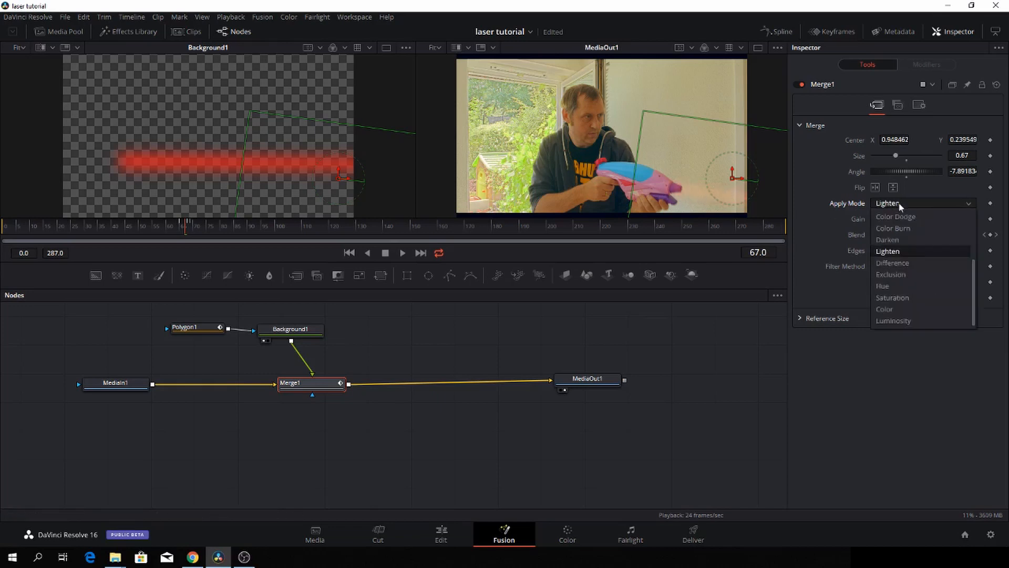
click(910, 298)
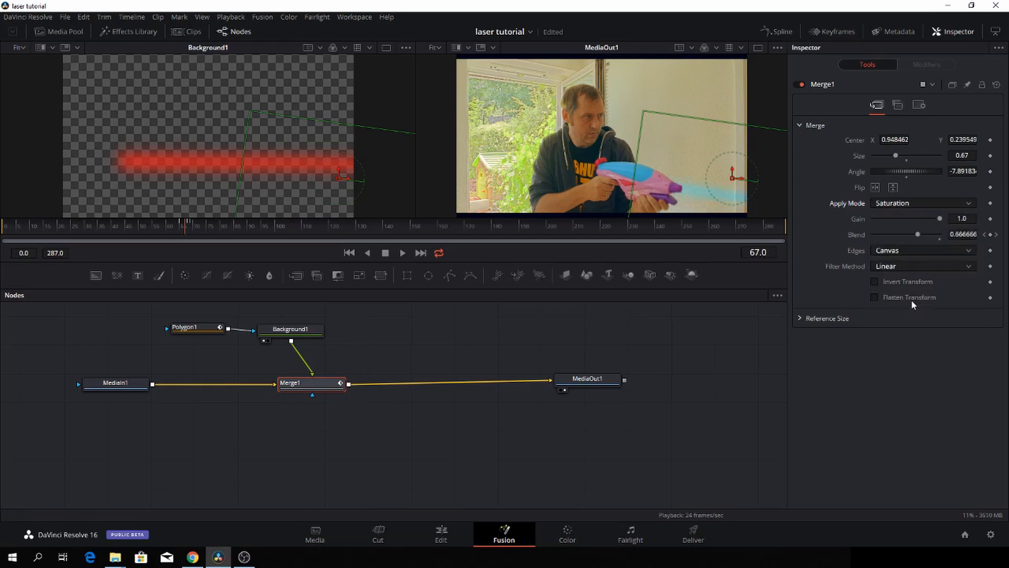
Set Merge1's Apply Mode to Color and play back the shot to check the beam.
click(918, 202)
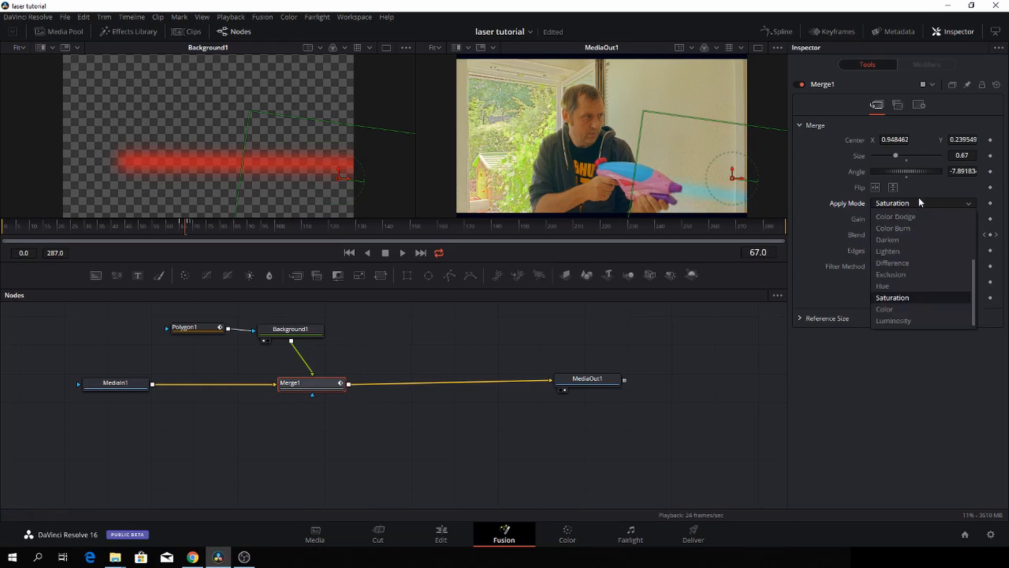
click(911, 310)
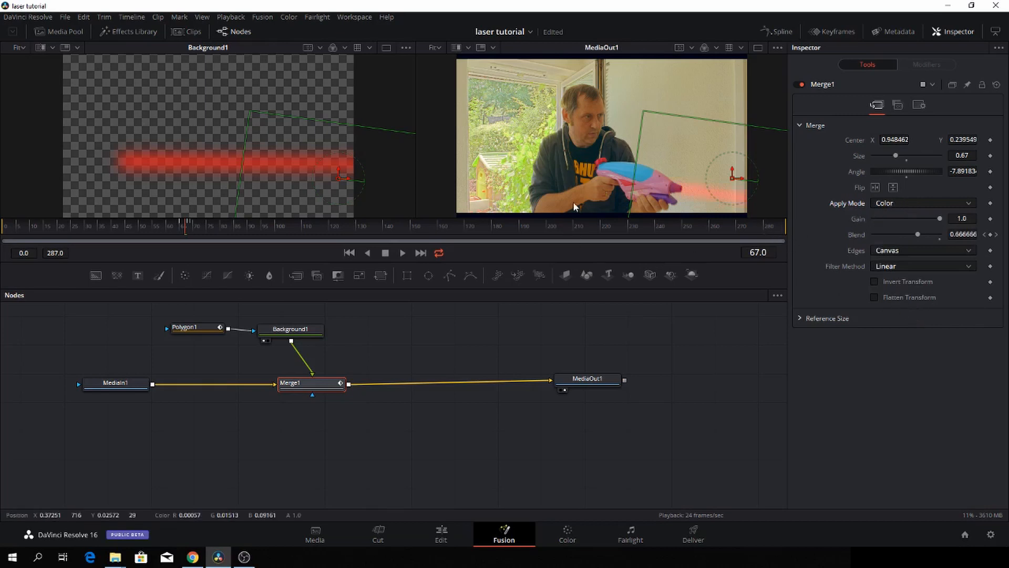
key(space)
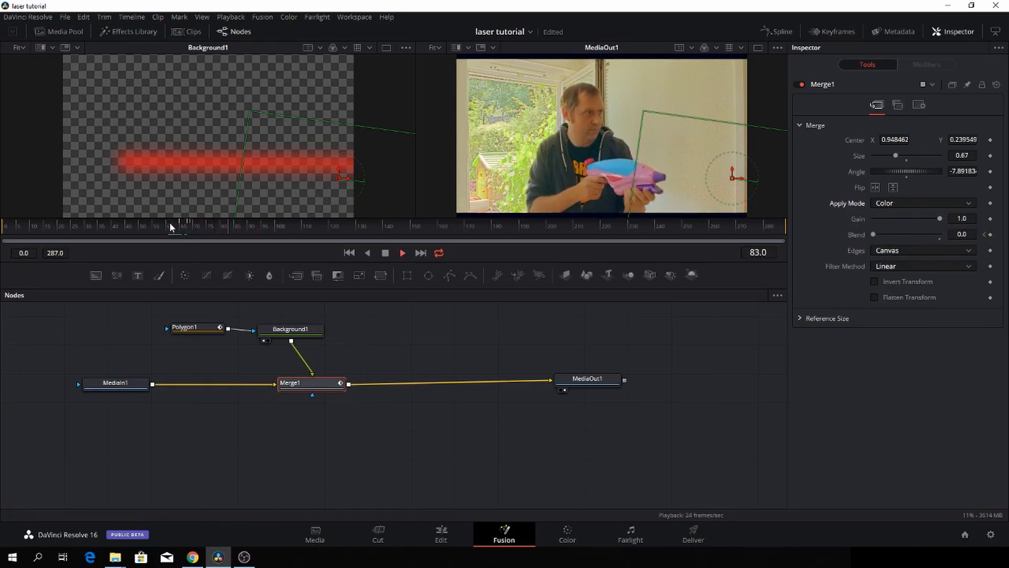
mouse_move(169, 222)
mouse_down()
mouse_move(210, 226)
mouse_move(180, 226)
mouse_up()
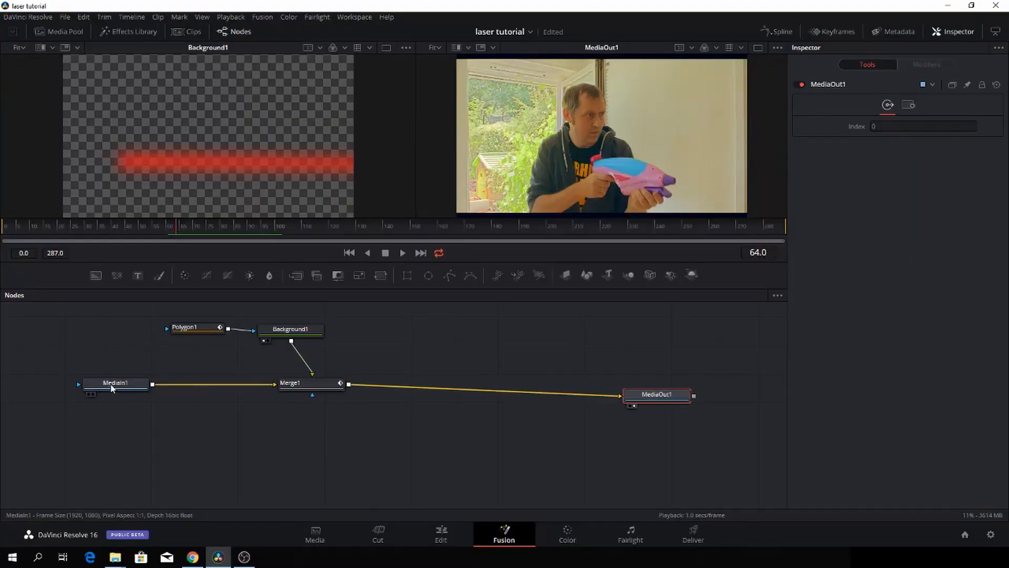
View MediaIn1 in the first viewer, and place a duplicate of that node below the merge chain.
click(115, 384)
key(1)
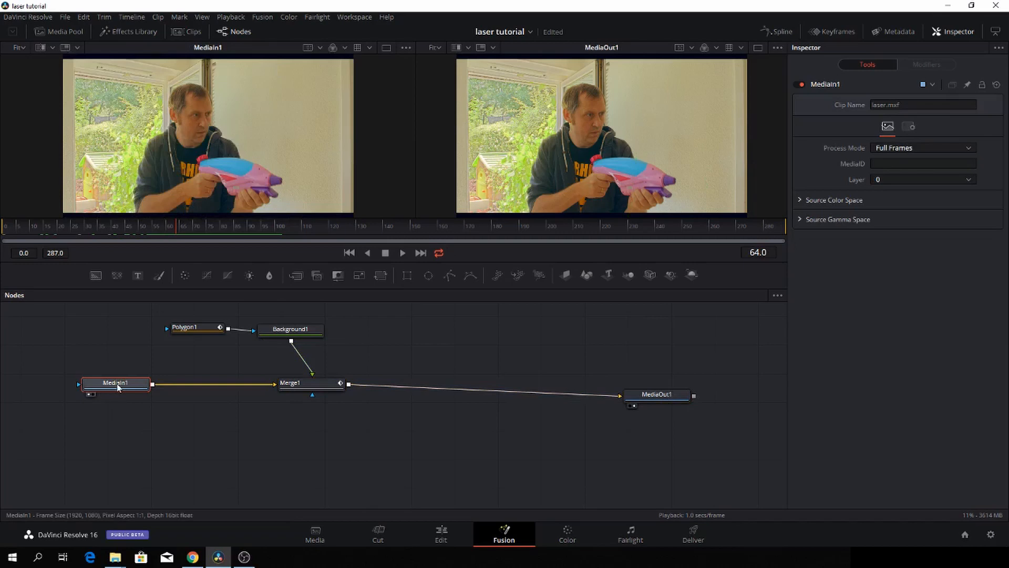
click(191, 434)
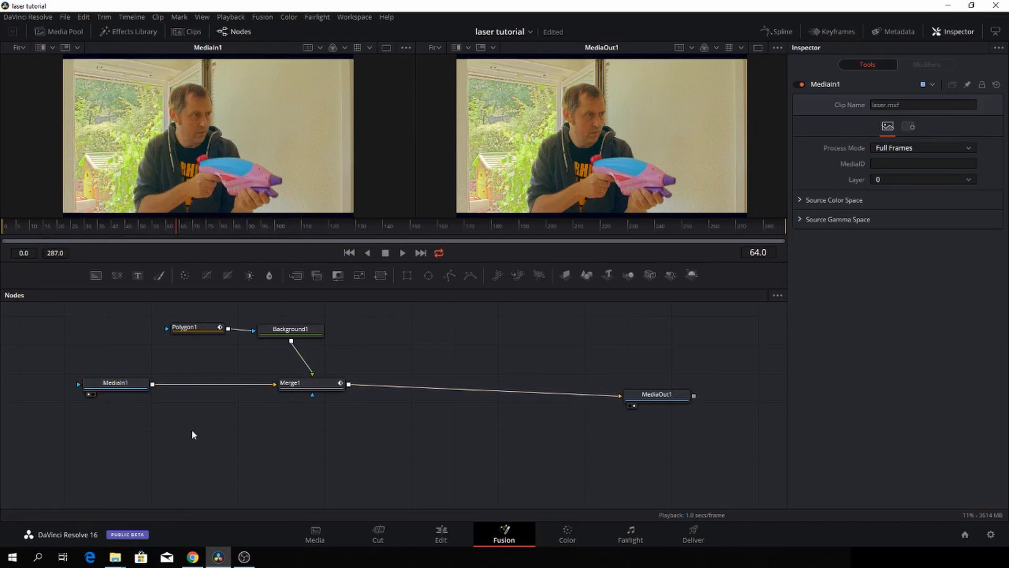
key(ctrl+v)
drag(192, 434, 415, 454)
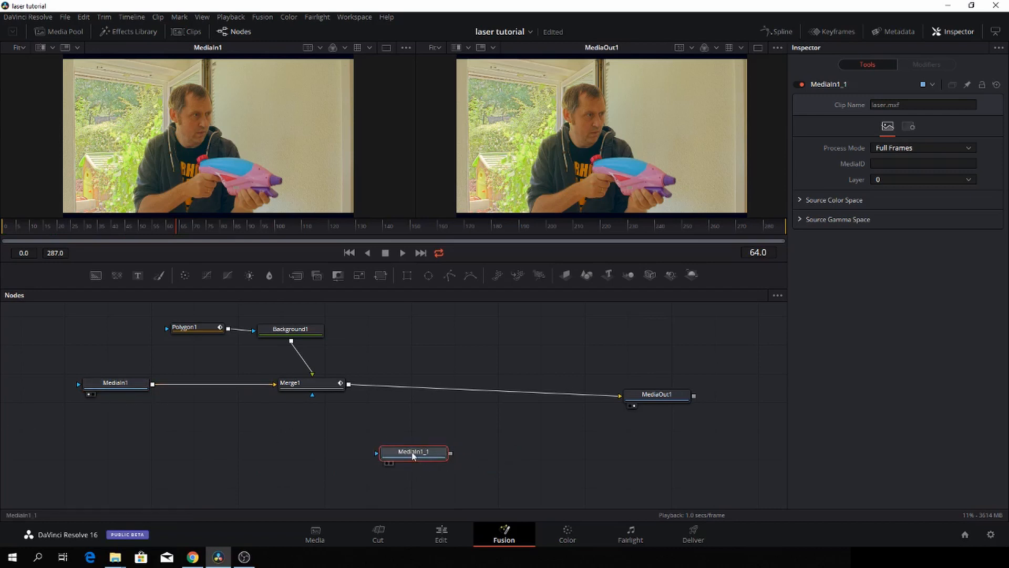
Rename the duplicated MediaIn node as light.
key(F2)
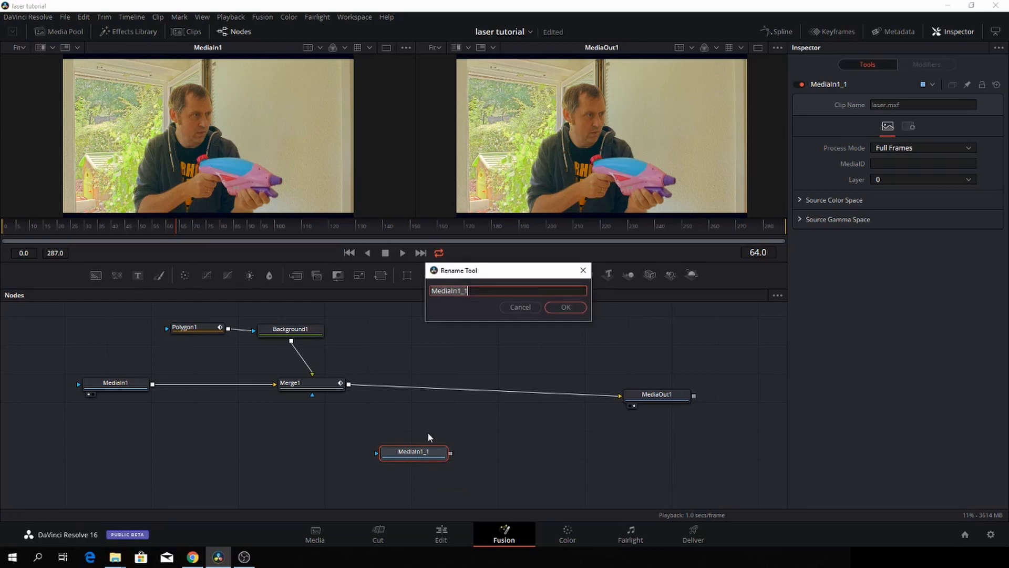
key(BackSpace)
click(566, 307)
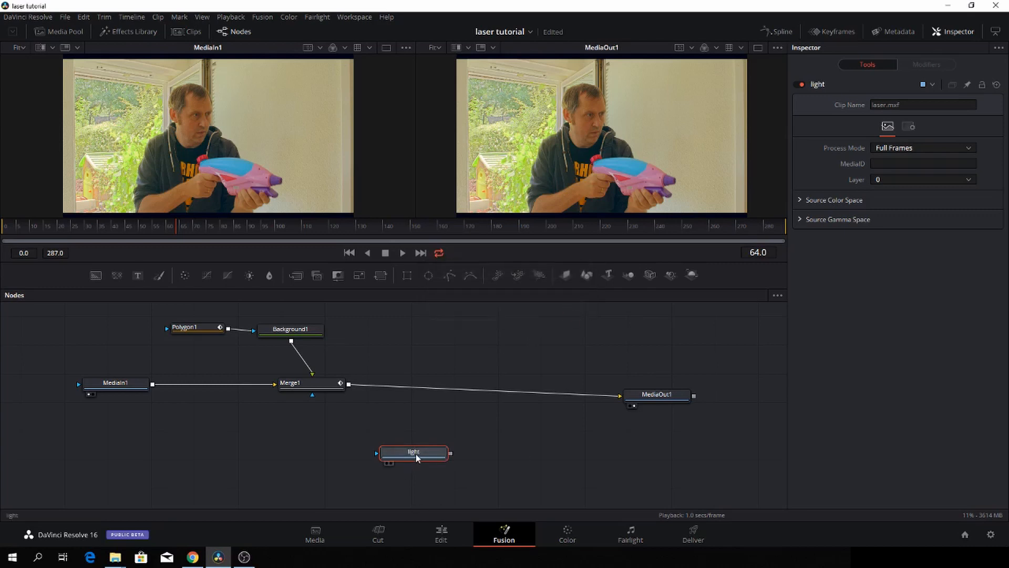
Insert a Merge node between Merge1 and MediaOut1, and connect the light node as its foreground.
drag(415, 453, 401, 452)
drag(294, 274, 429, 389)
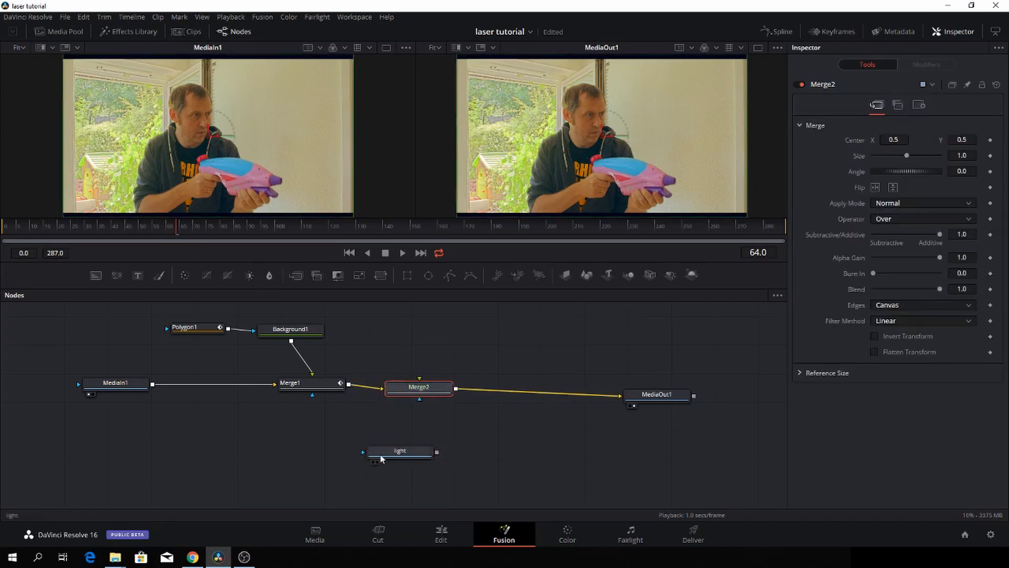
drag(382, 459, 423, 387)
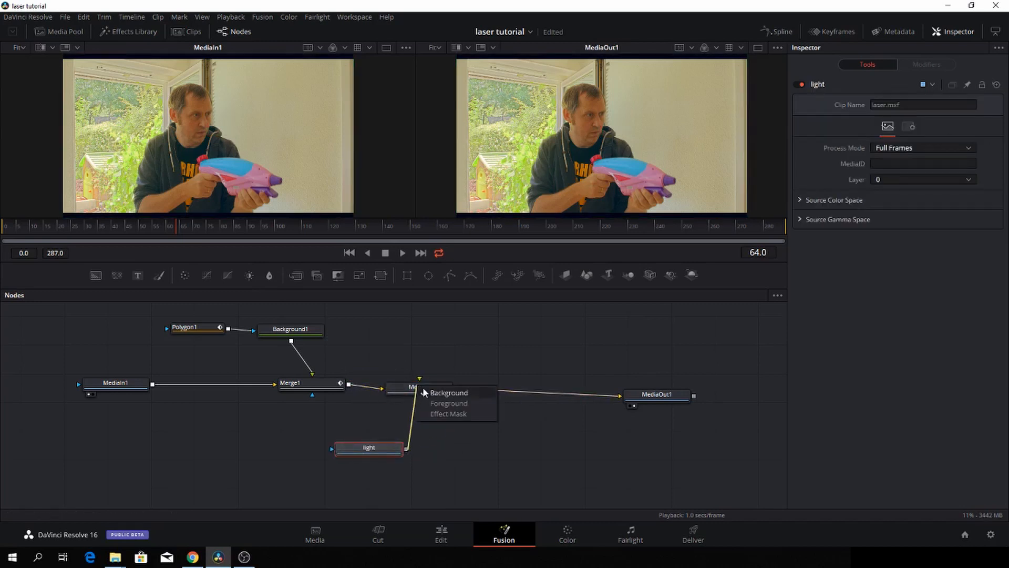
click(453, 403)
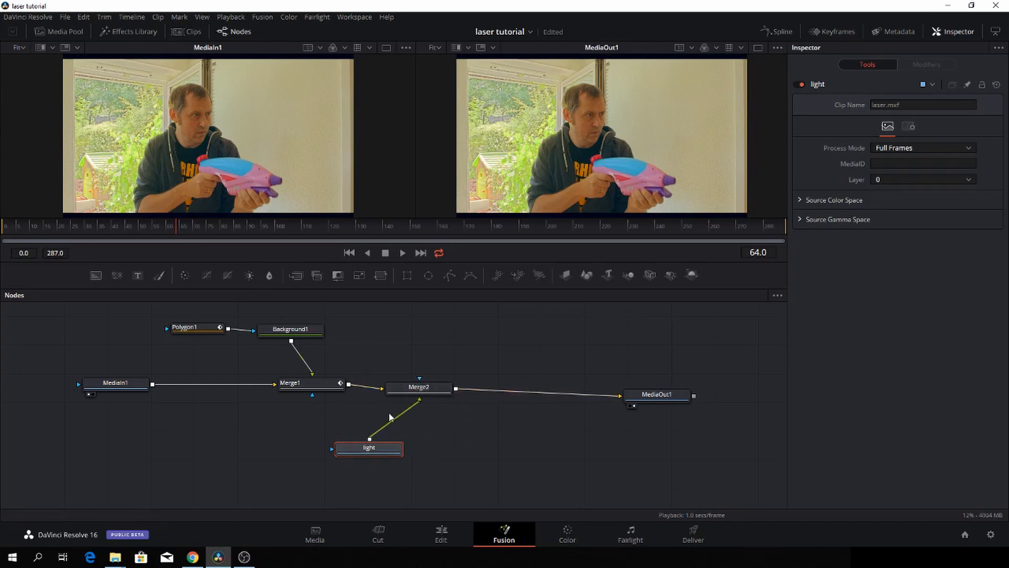
Add a BSpline mask connected to the light node, and go to frame 68.
drag(471, 275, 268, 420)
drag(305, 449, 333, 452)
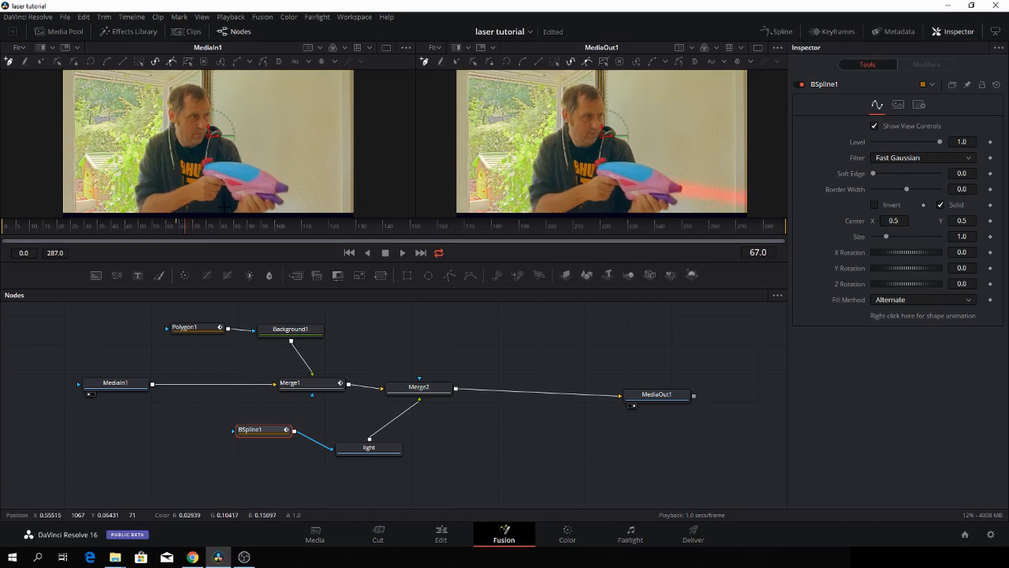
key(Left)
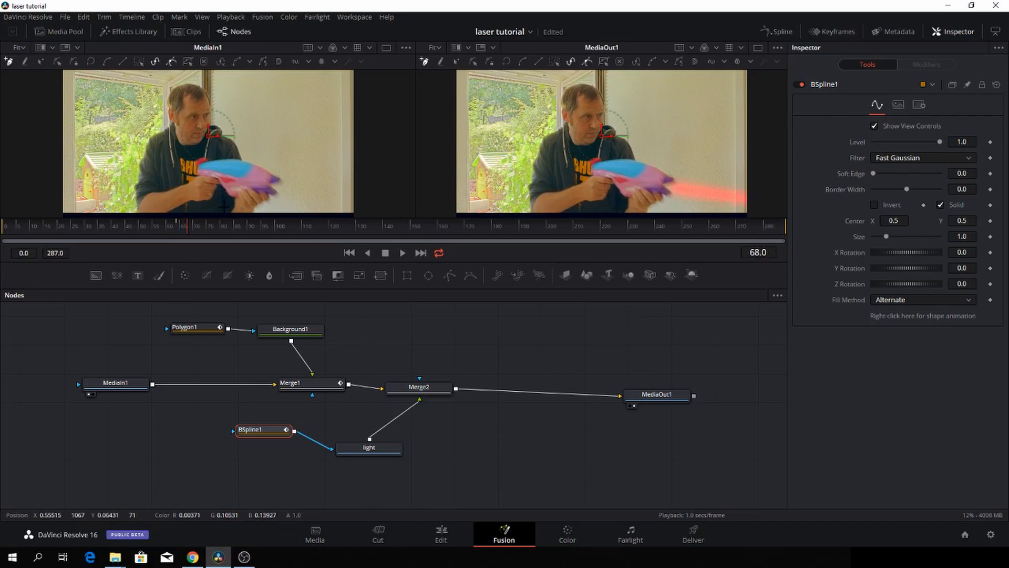
Go to frame 67 and draw the BSpline1 mask as a closed outline around the man's face.
key(Right)
key(Right)
key(Left)
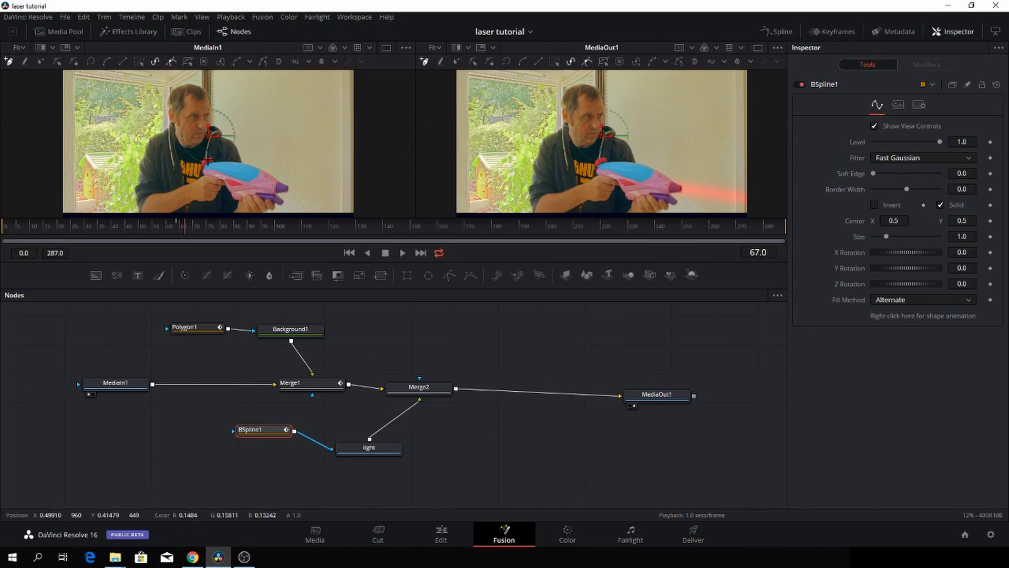
click(196, 142)
click(177, 126)
click(183, 96)
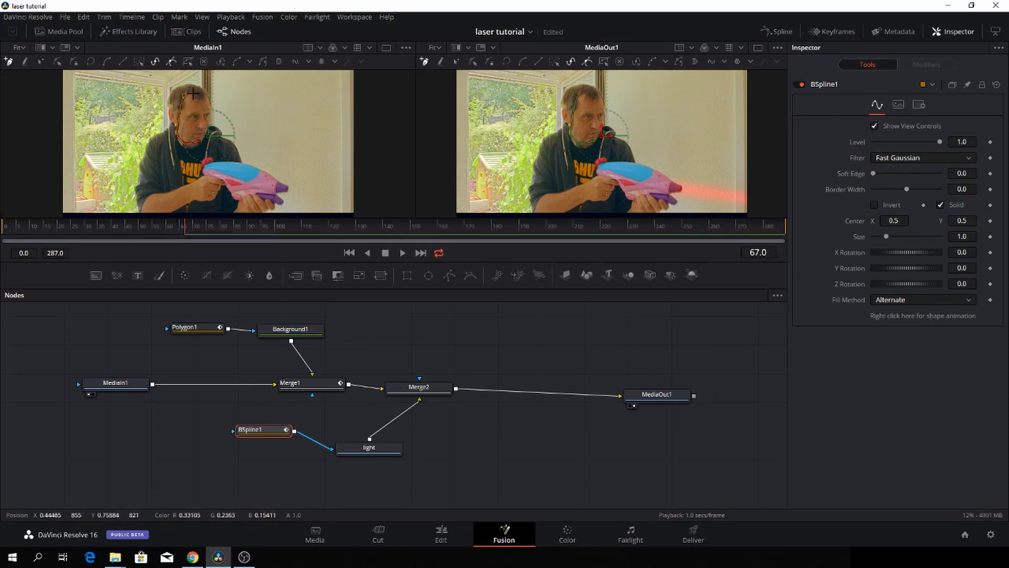
click(193, 94)
click(204, 124)
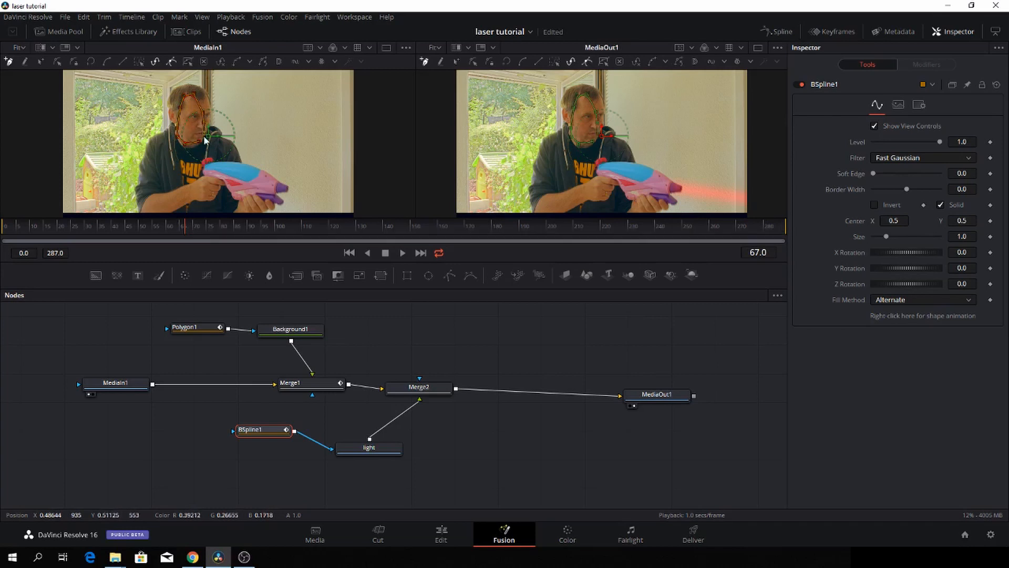
click(199, 140)
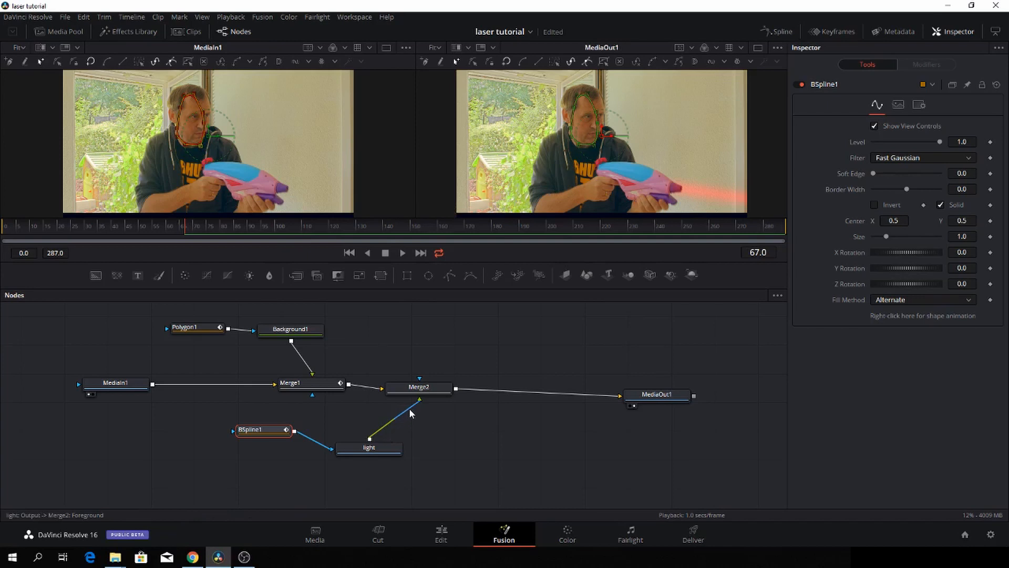
Insert a ColorCorrector node between light and Merge2's foreground input, and tint it towards red with a strength of about 0.32.
drag(408, 407, 416, 415)
drag(184, 275, 428, 449)
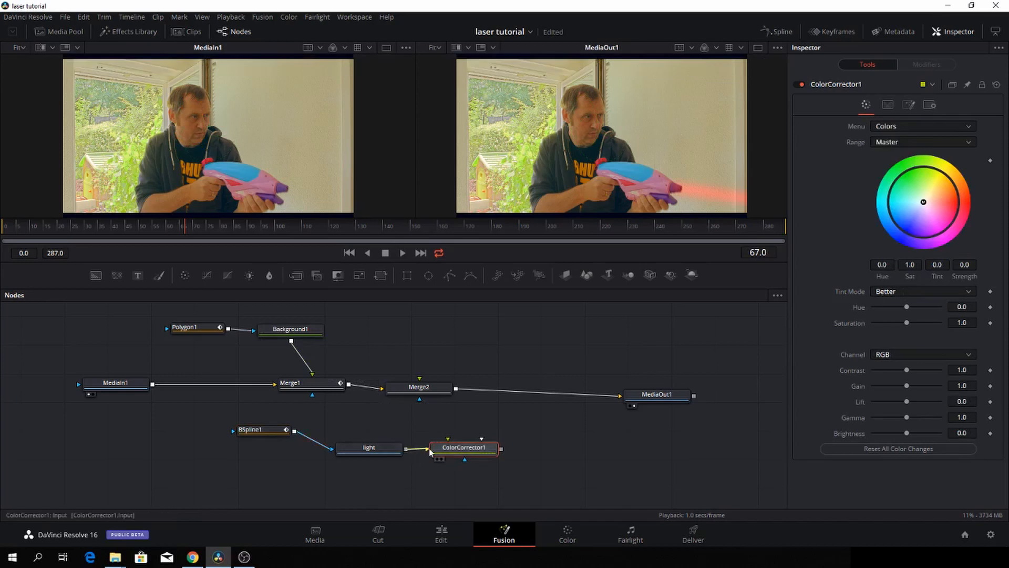
right_click(454, 404)
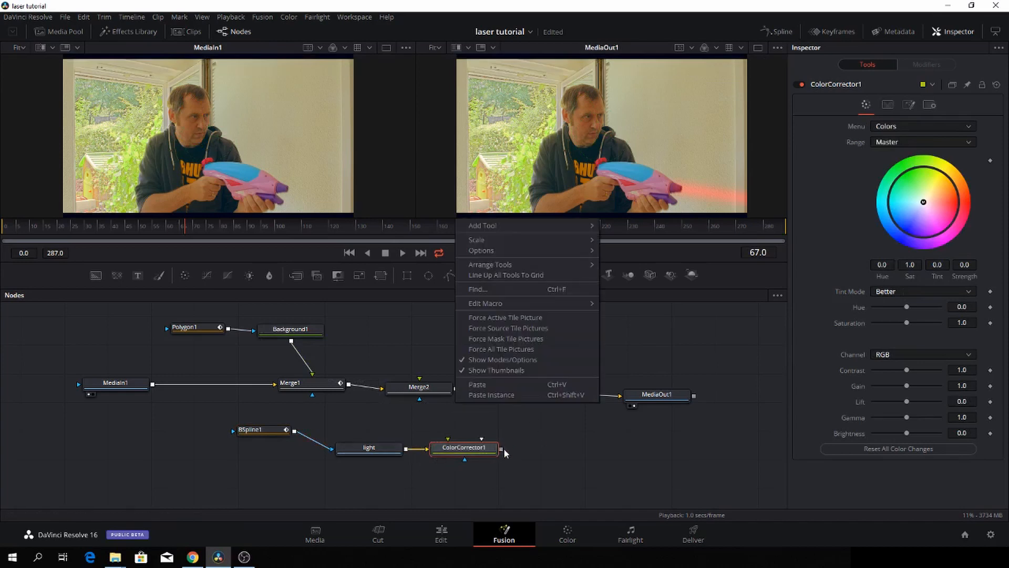
click(502, 448)
drag(501, 449, 423, 388)
click(441, 403)
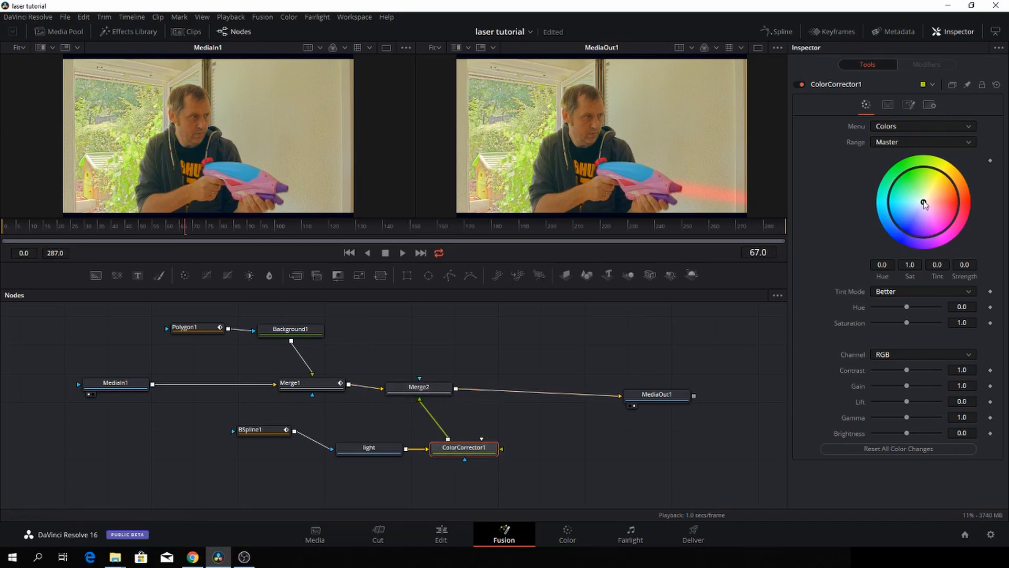
mouse_move(923, 202)
mouse_down()
mouse_move(970, 185)
mouse_move(944, 202)
mouse_up()
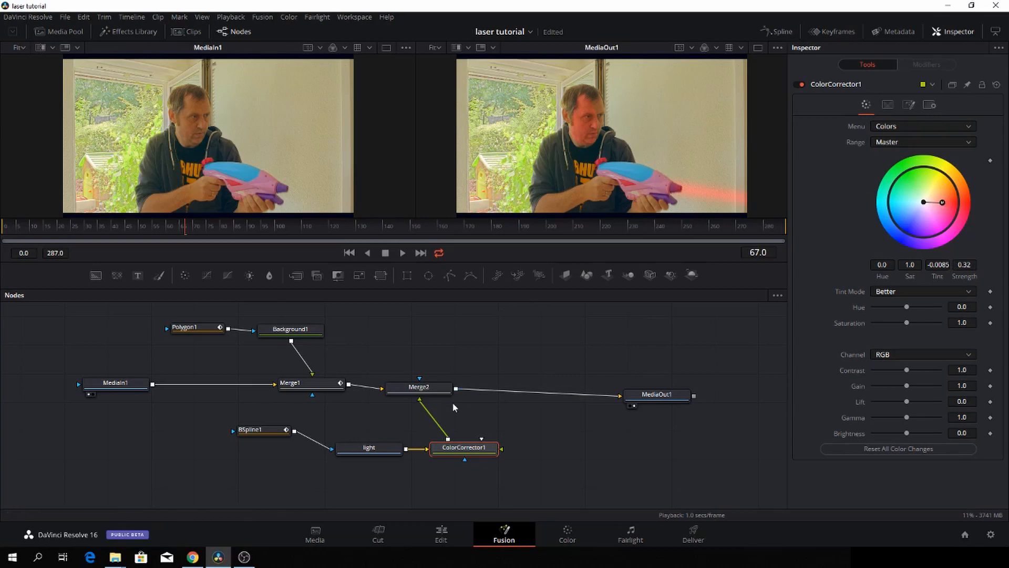
Set the soft edge of the BSpline1 face mask to about 0.063 and show the mask in the first viewer.
click(259, 431)
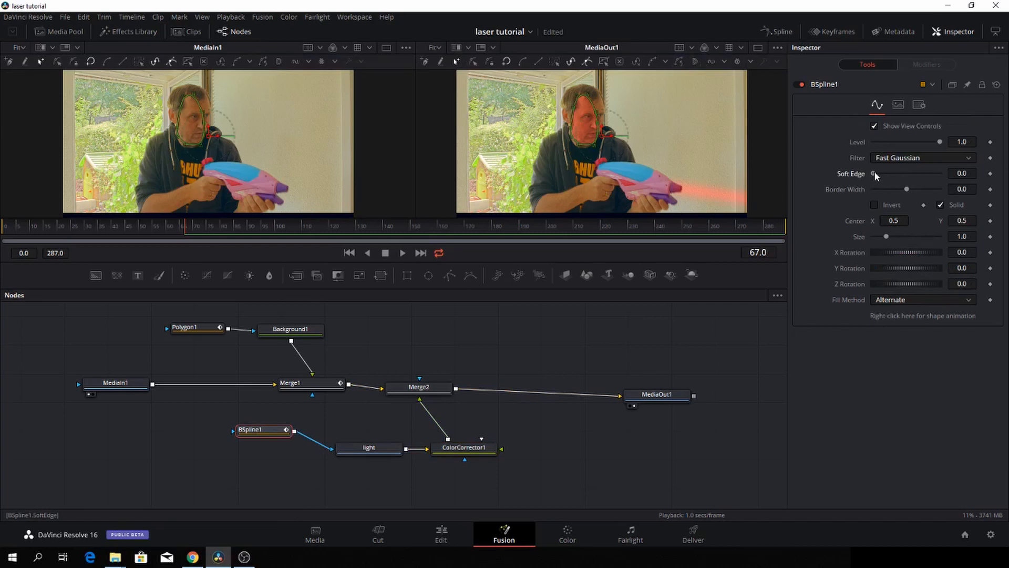
drag(875, 173, 893, 173)
key(1)
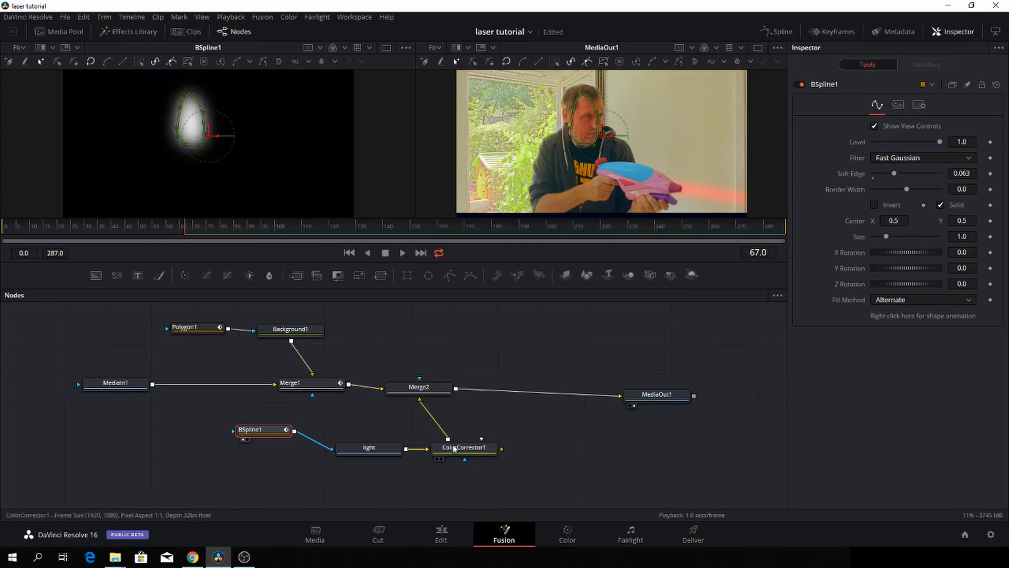
Show Merge2 in the second viewer, and examine Merge2, BSpline1 and the masked light node in turn in the first.
click(430, 387)
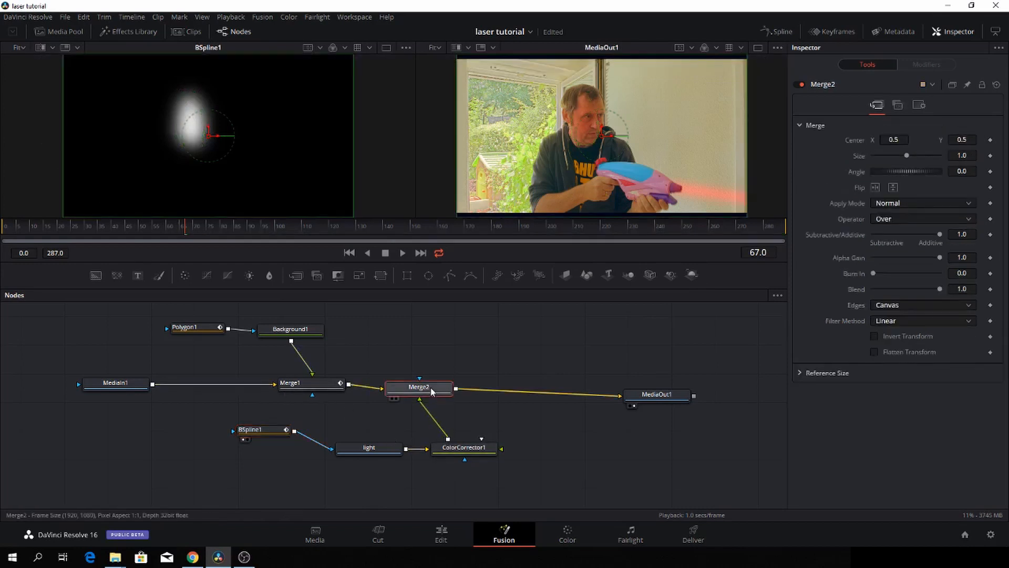
key(2)
key(1)
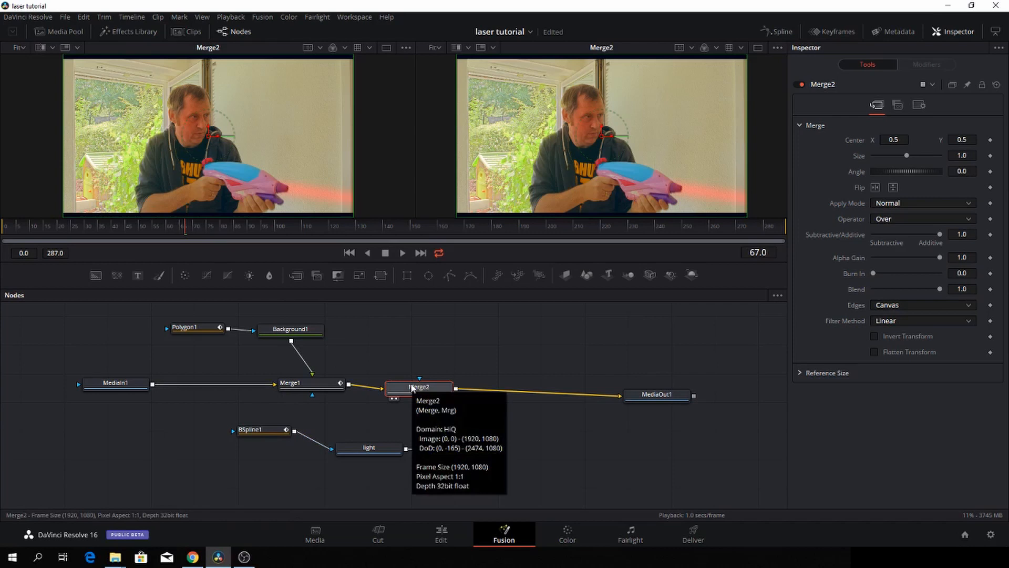
key(2)
key(2)
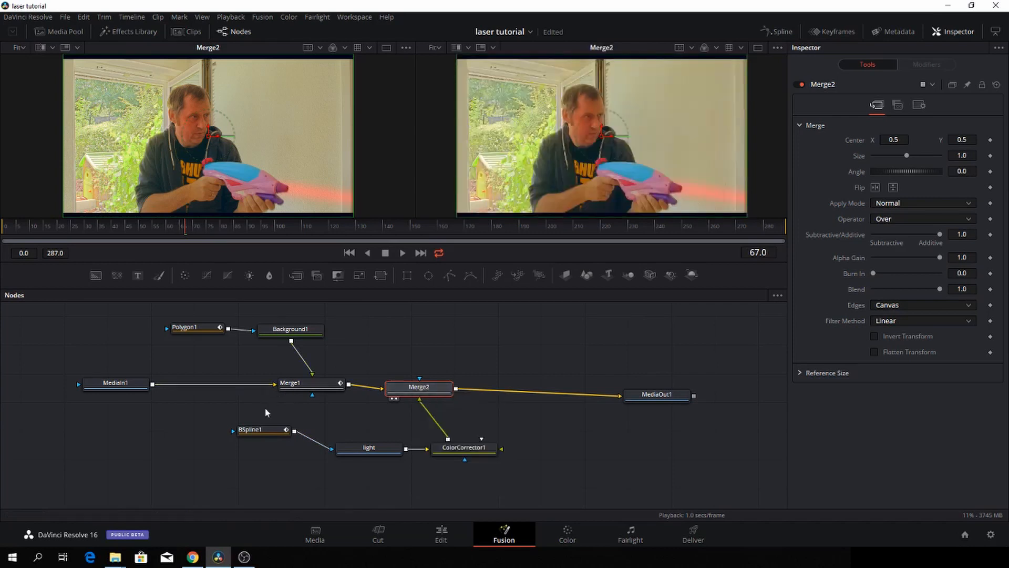
click(263, 431)
key(1)
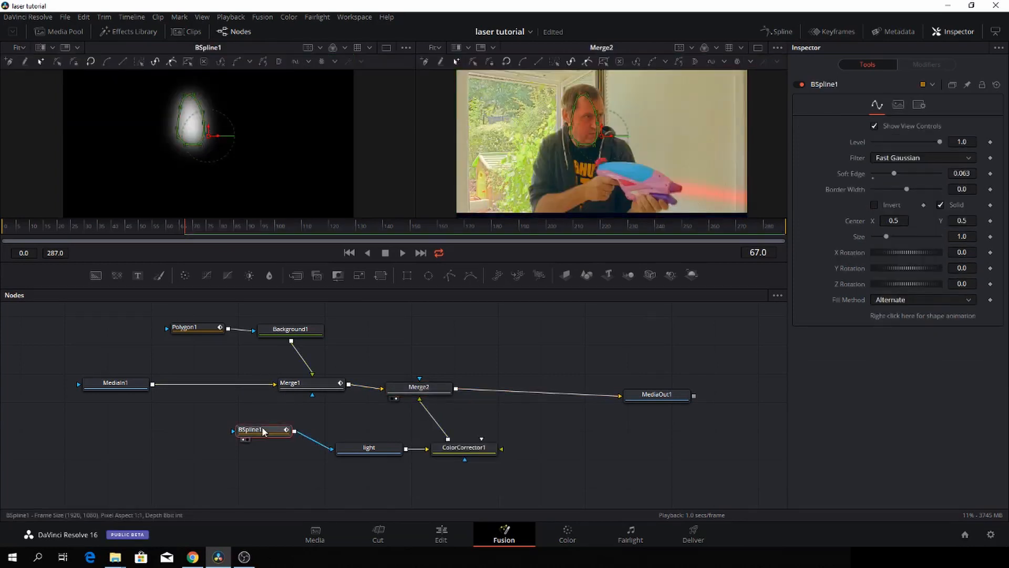
click(383, 453)
key(1)
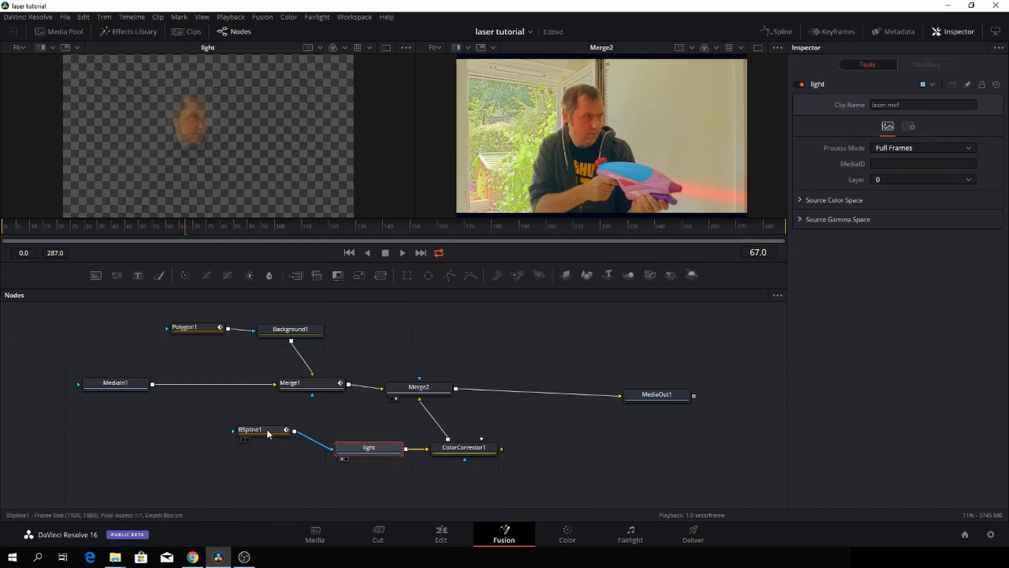
Set the BSpline1 mask's soft edge to 0.0677 and level to 0.969, and move its node level with light.
click(253, 430)
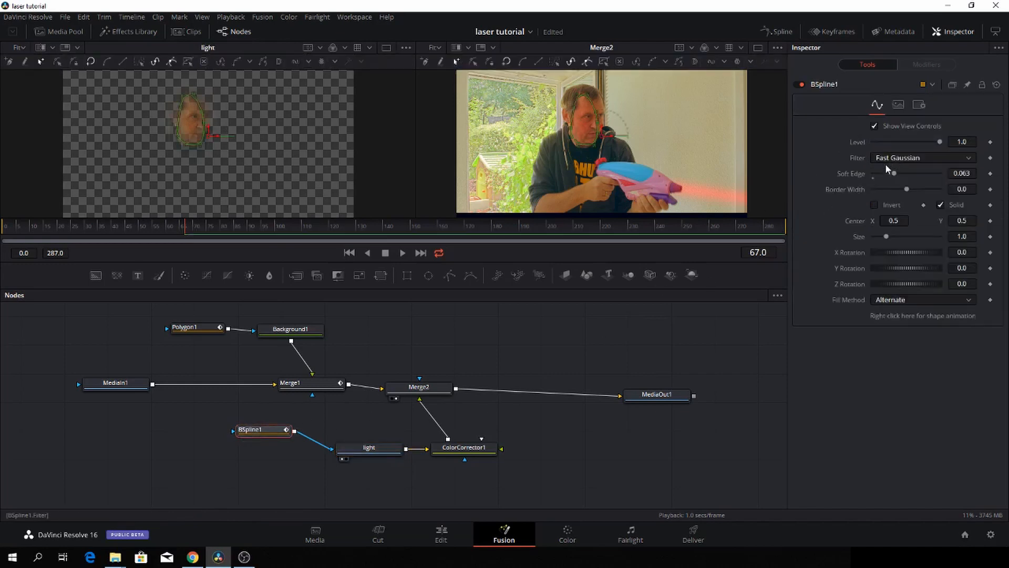
mouse_move(894, 171)
mouse_down()
mouse_move(943, 175)
mouse_move(843, 178)
mouse_move(894, 182)
mouse_up()
drag(938, 141, 917, 153)
drag(265, 430, 252, 450)
click(396, 393)
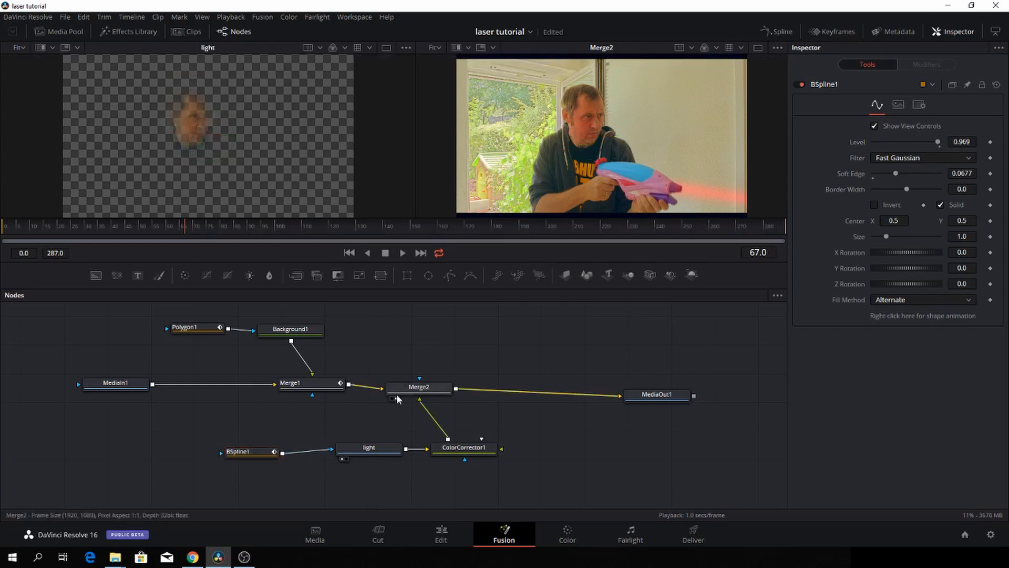
Add a second BSpline mask feeding into BSpline1, and outline the forearm and hand at the gun's grip.
drag(469, 275, 251, 453)
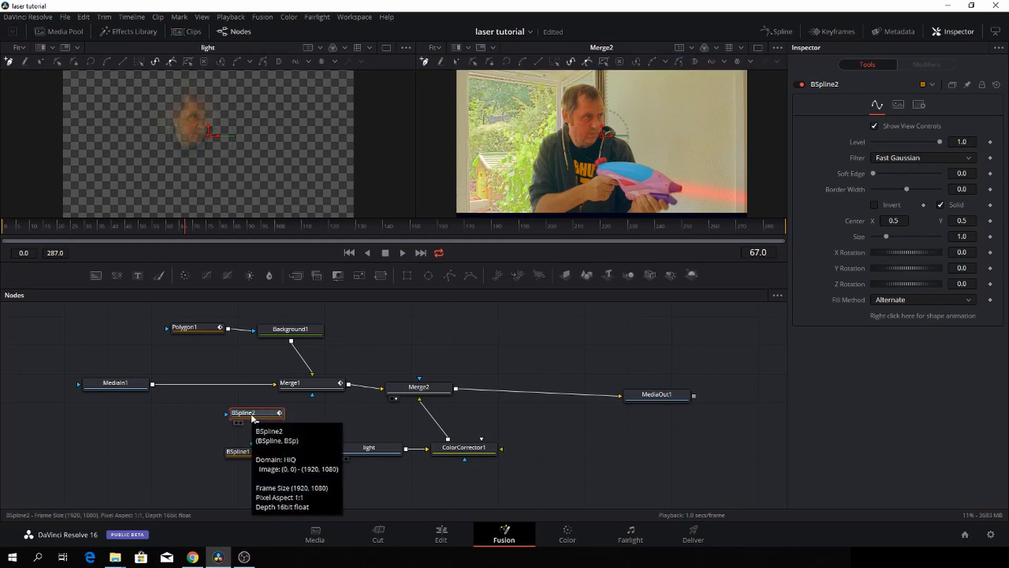
click(544, 195)
click(593, 180)
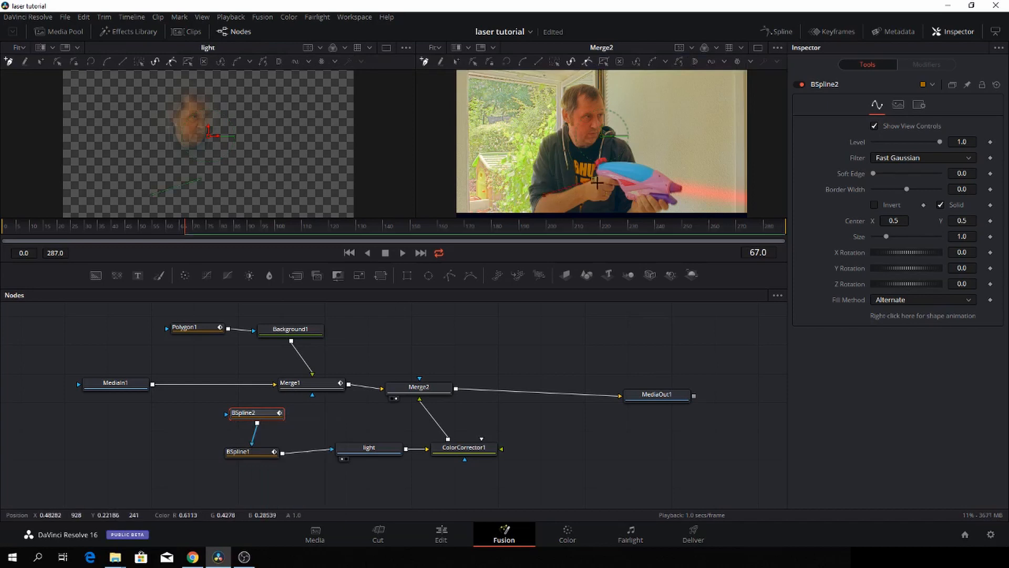
click(596, 186)
drag(597, 190, 604, 178)
click(614, 181)
click(608, 198)
click(568, 209)
click(549, 212)
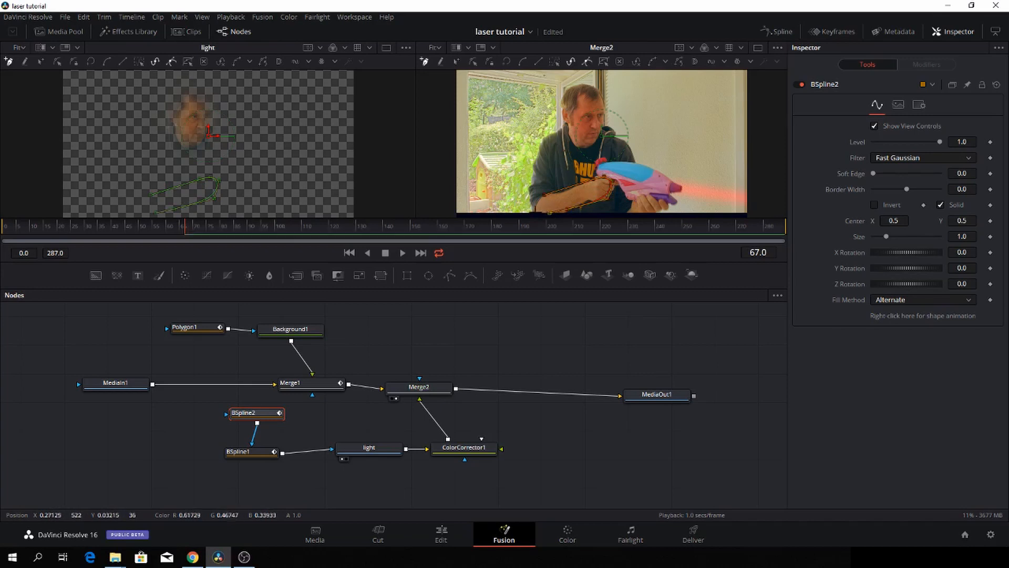
click(534, 212)
click(537, 200)
click(545, 199)
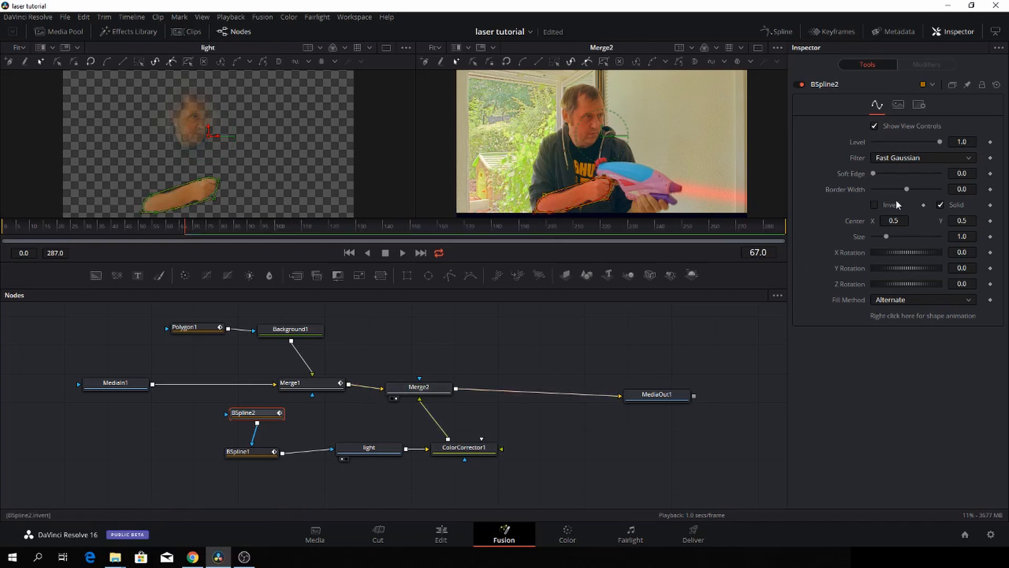
Set the forearm mask's soft edge to 0.1055 and level to 0.827, and space the two BSpline nodes apart.
drag(875, 173, 909, 175)
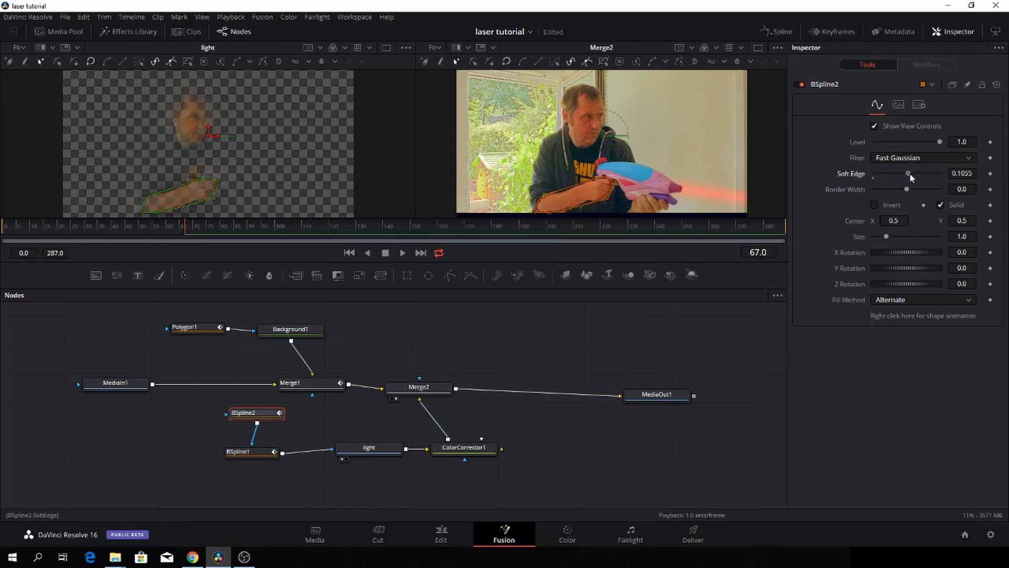
drag(937, 141, 925, 142)
drag(247, 452, 248, 471)
drag(265, 415, 262, 422)
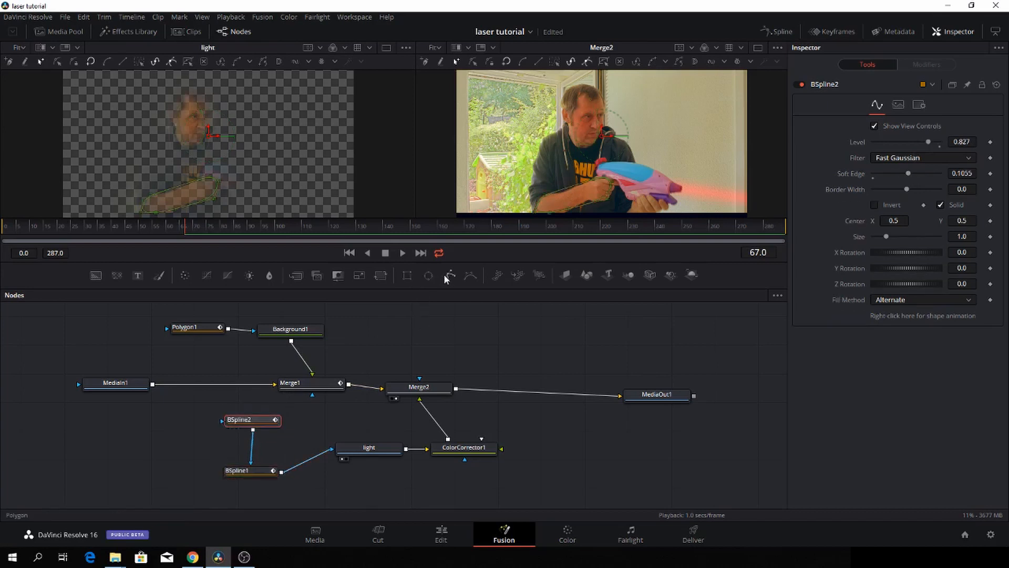
Add a third BSpline mask feeding into BSpline2, and outline the hand supporting the front of the gun.
drag(472, 274, 313, 408)
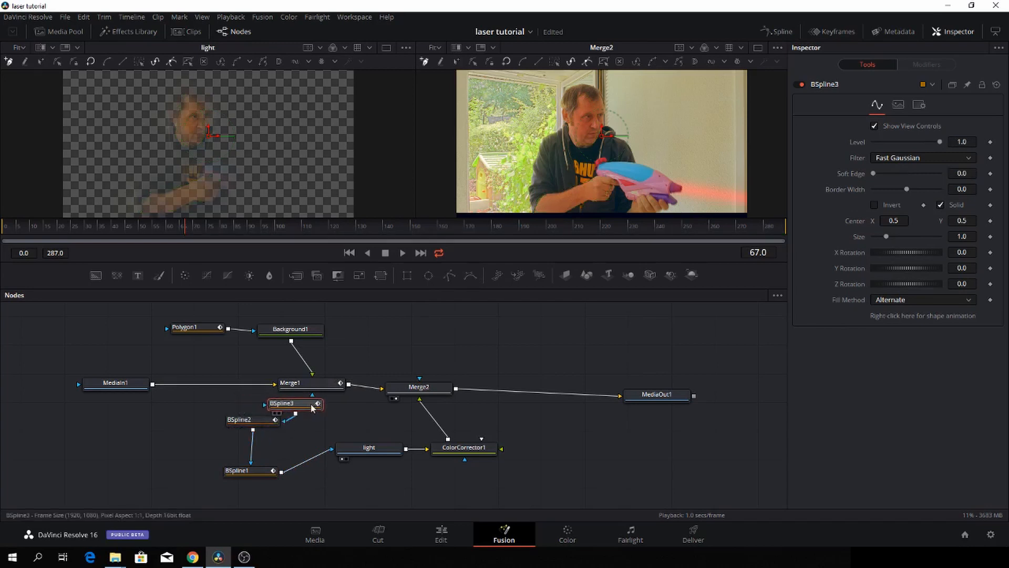
click(662, 200)
click(645, 195)
click(634, 198)
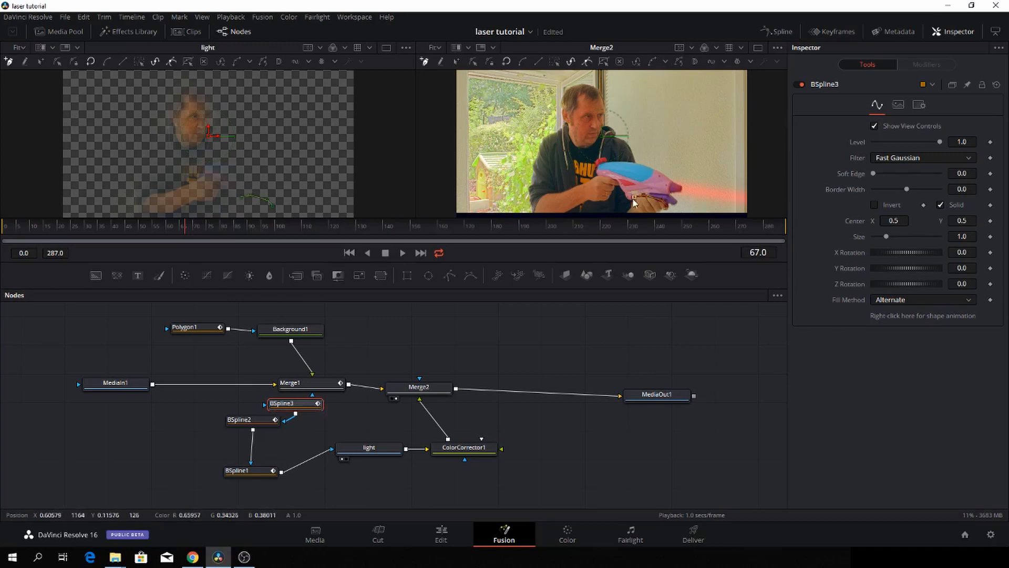
click(625, 206)
scroll(625, 213, down, 2)
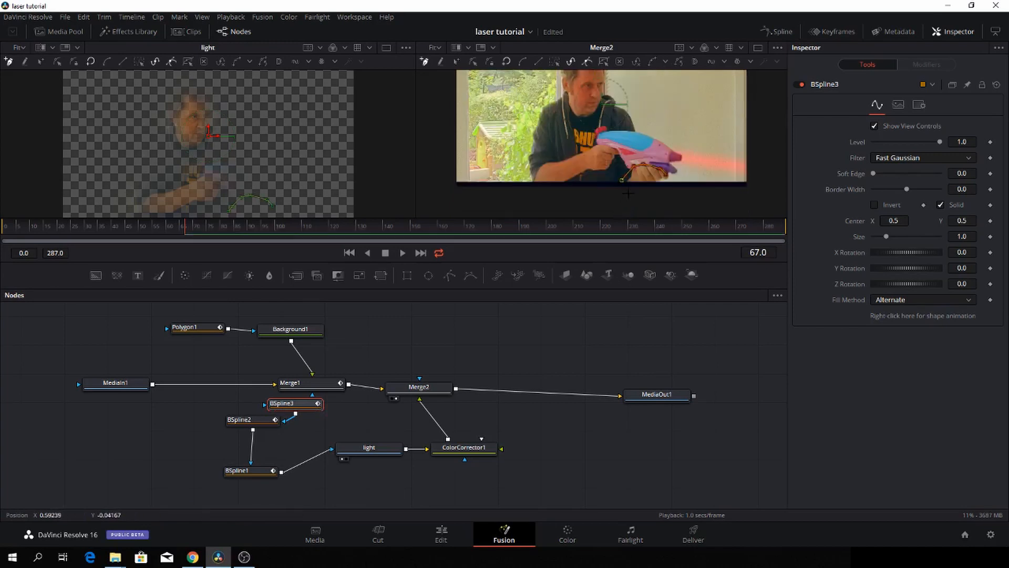
click(626, 190)
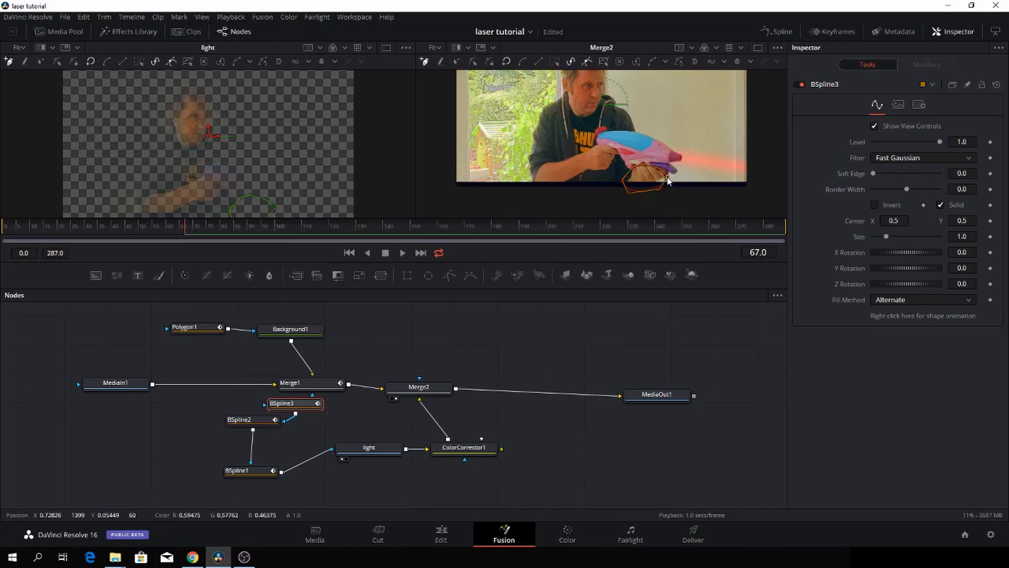
click(666, 177)
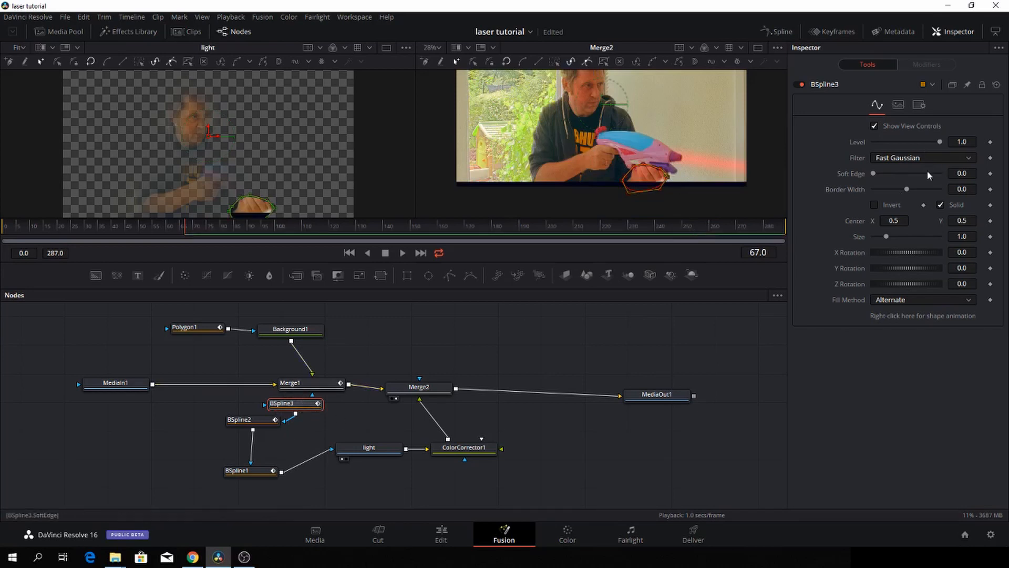
Set the front hand mask's soft edge to 0.1024 and its level to 0.969.
drag(878, 174, 907, 175)
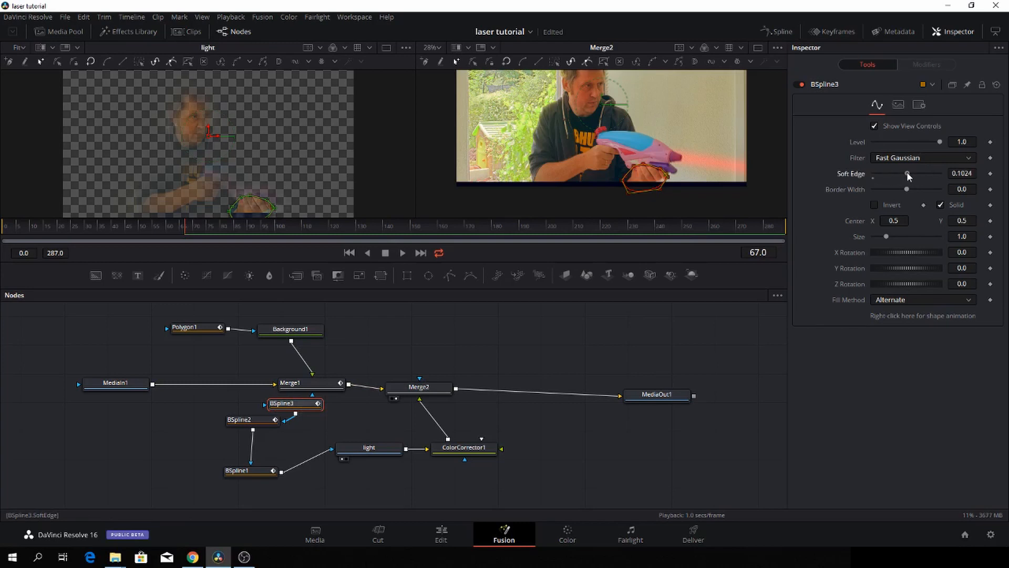
drag(936, 140, 923, 139)
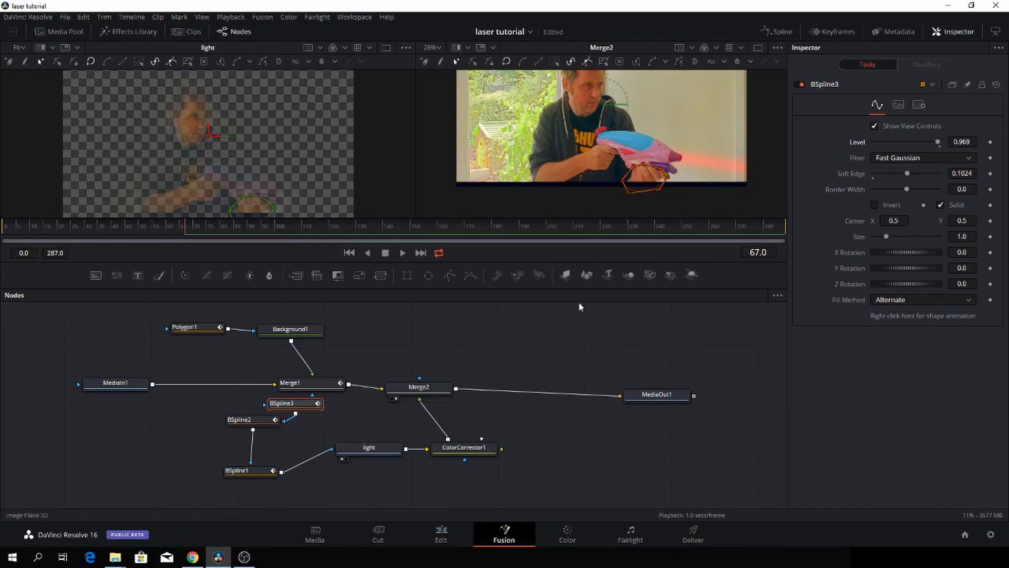
Show MediaOut1 in the second viewer and compare the red light on the man at frames 68 and 67.
click(668, 395)
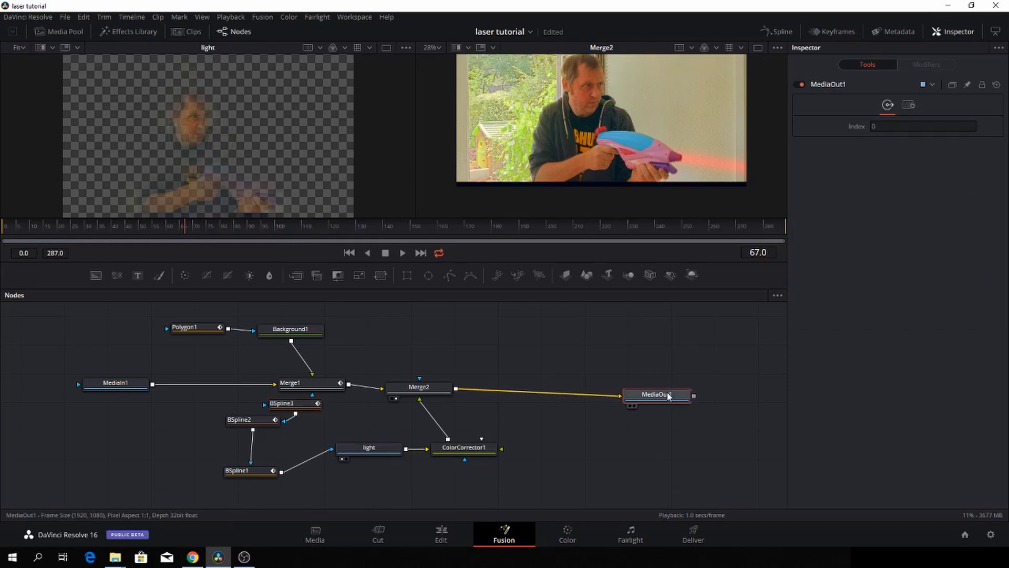
key(2)
mouse_move(190, 230)
mouse_down()
mouse_move(161, 230)
mouse_move(213, 227)
mouse_move(157, 229)
mouse_move(188, 229)
mouse_up()
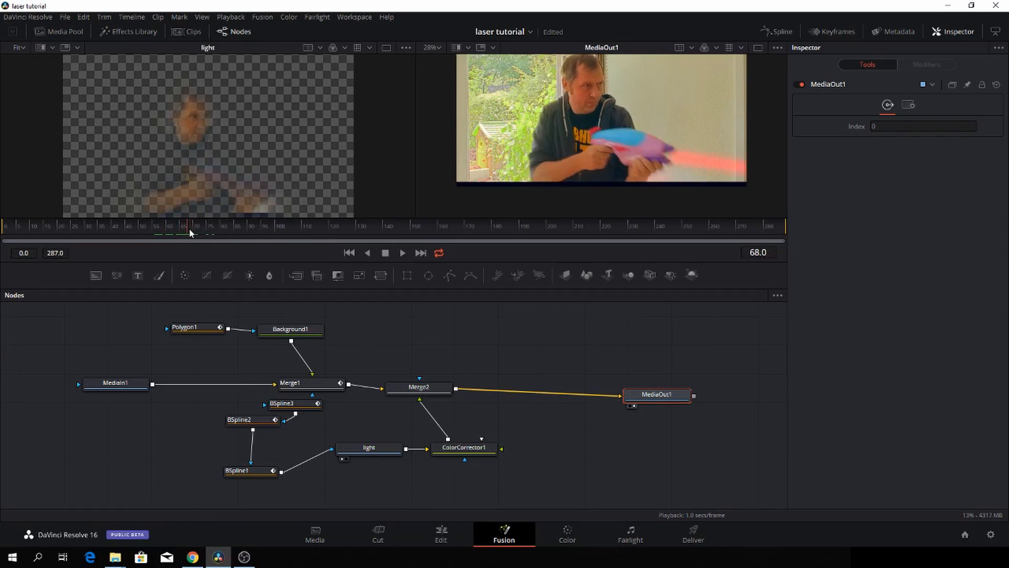
key(Left)
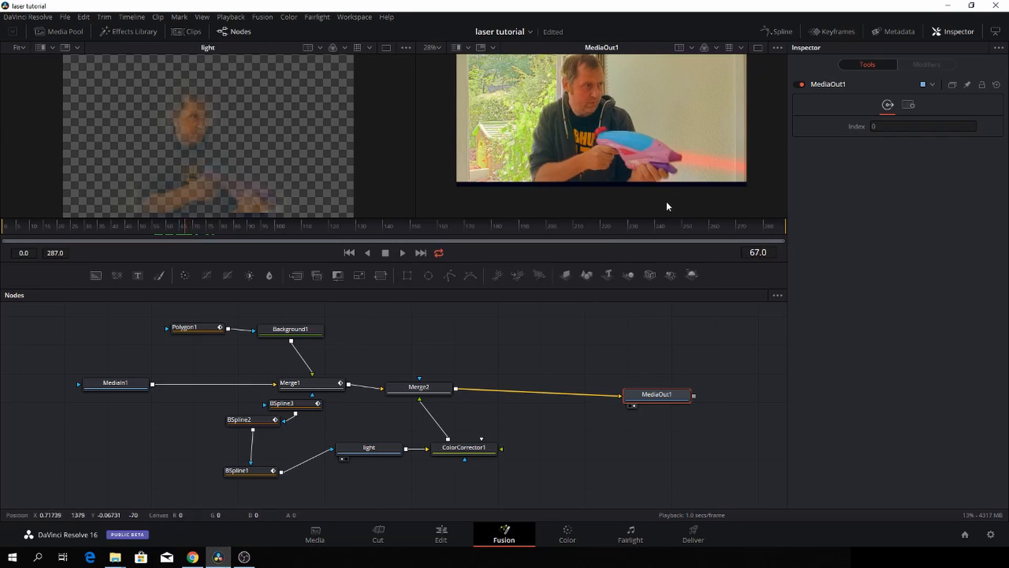
Hide the Inspector and open the Keyframes editor.
click(964, 33)
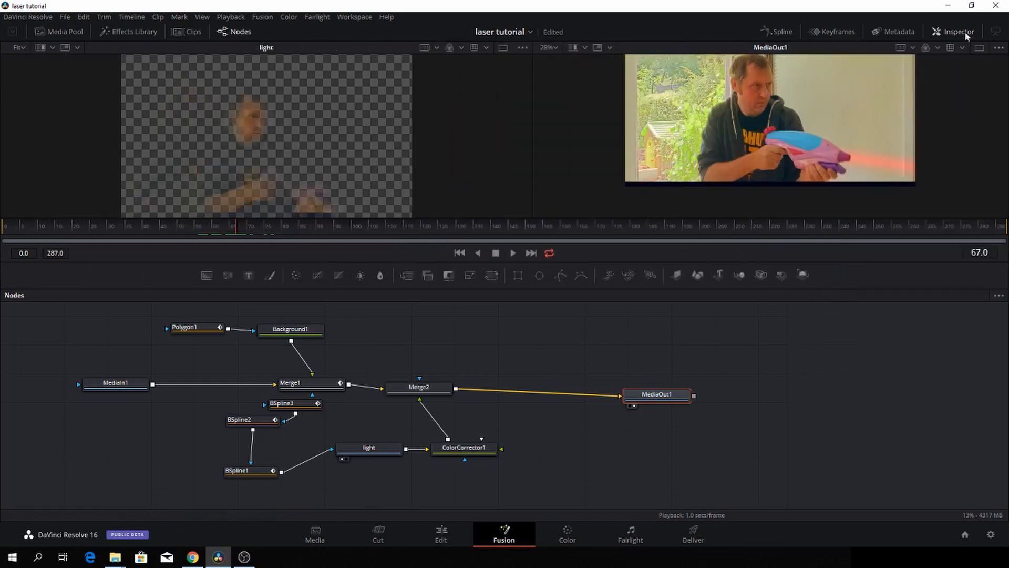
click(838, 31)
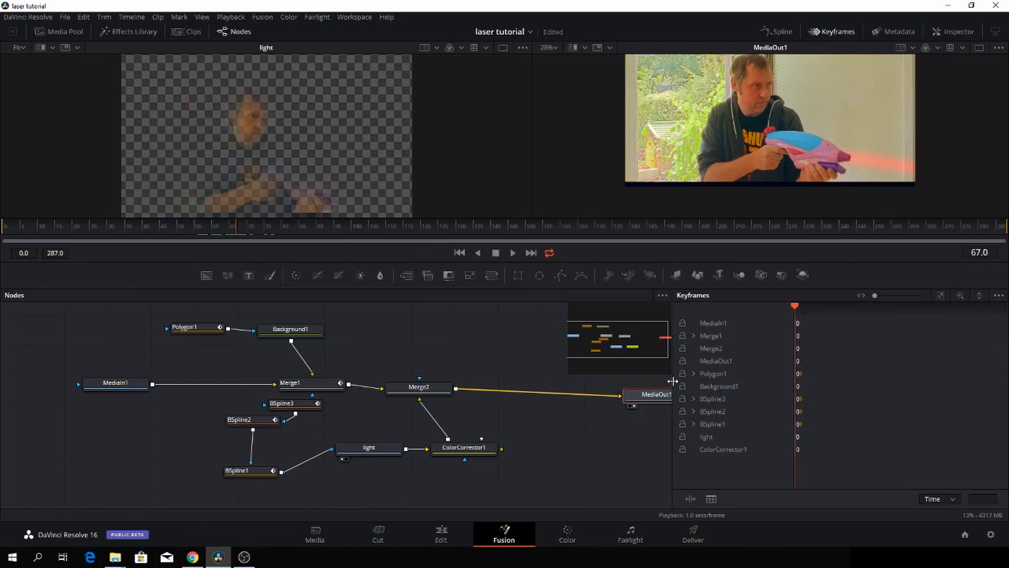
Trim Merge2's segment in the Keyframes editor, setting its start to frame 67 and its end to frame 136.
drag(672, 388, 635, 389)
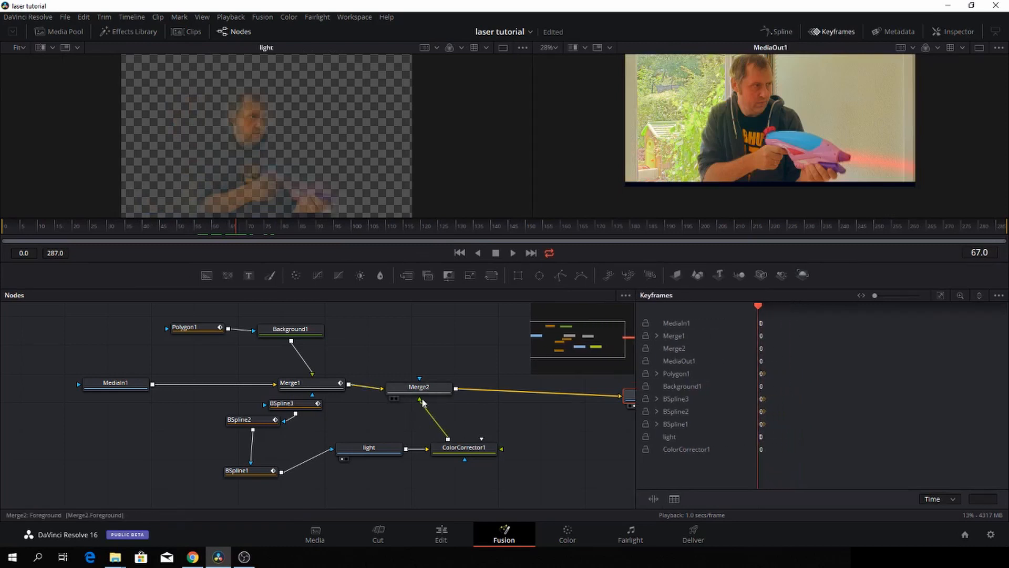
click(940, 296)
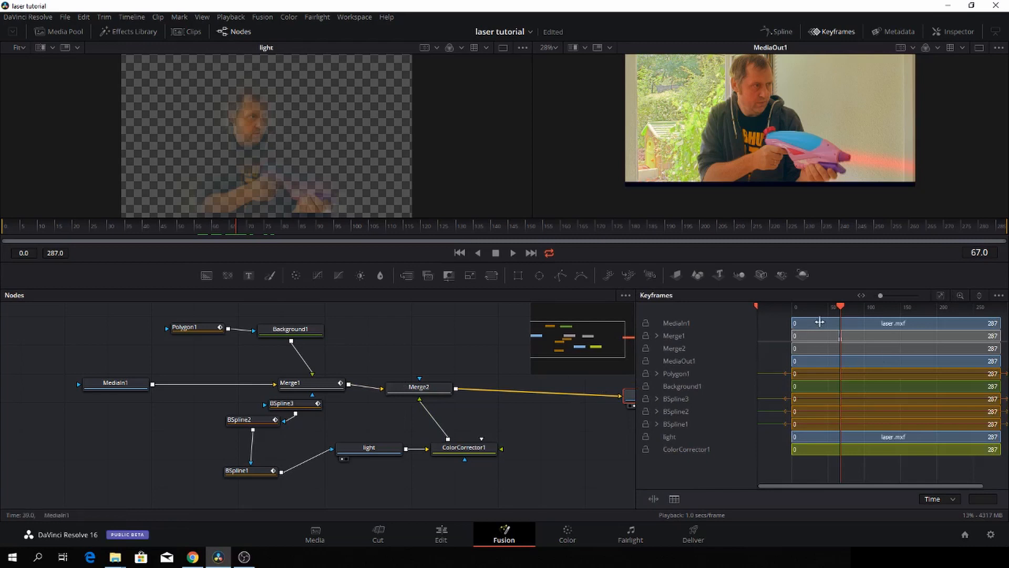
click(794, 349)
drag(795, 349, 840, 349)
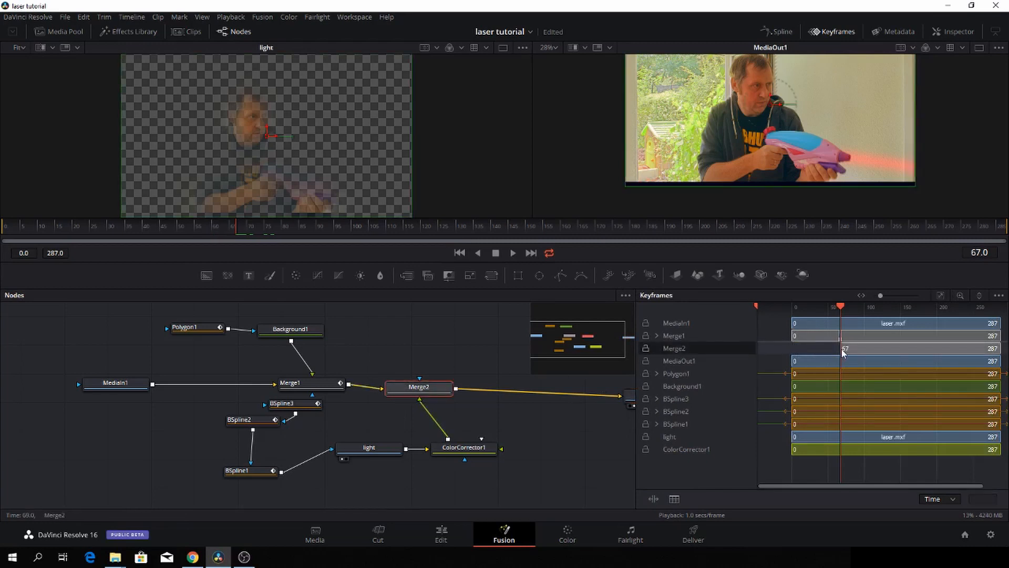
drag(881, 296, 885, 296)
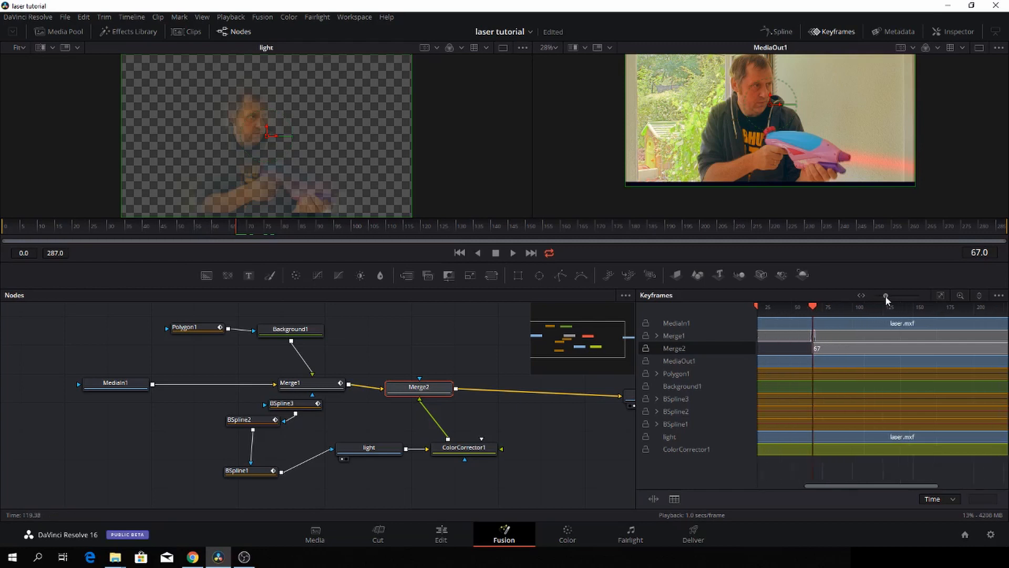
drag(893, 485, 966, 476)
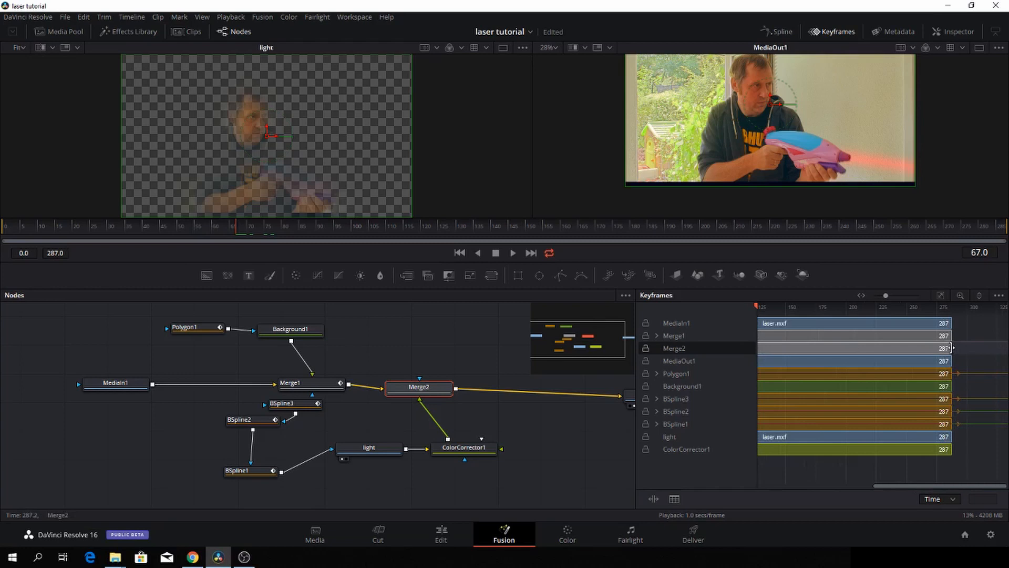
drag(951, 347, 764, 348)
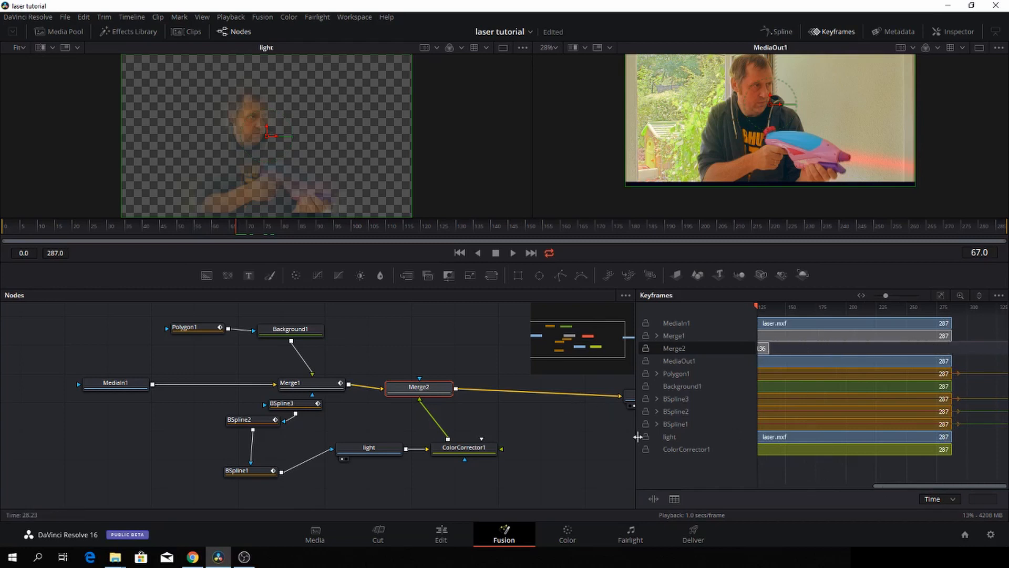
Shift Merge2's segment to start at frame 67, shorten it to that single frame, and close the Keyframes editor.
drag(637, 417, 436, 417)
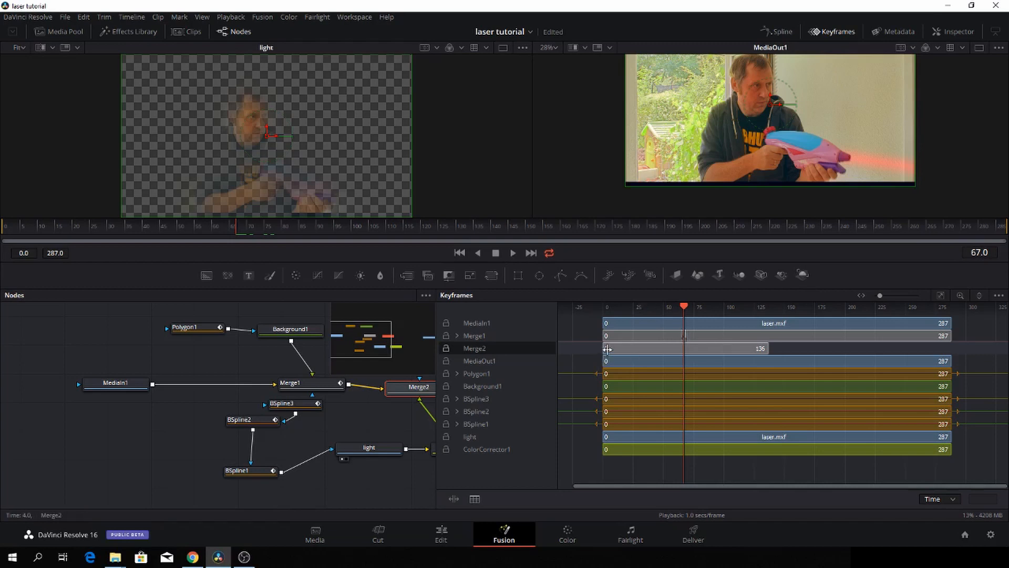
drag(606, 347, 687, 348)
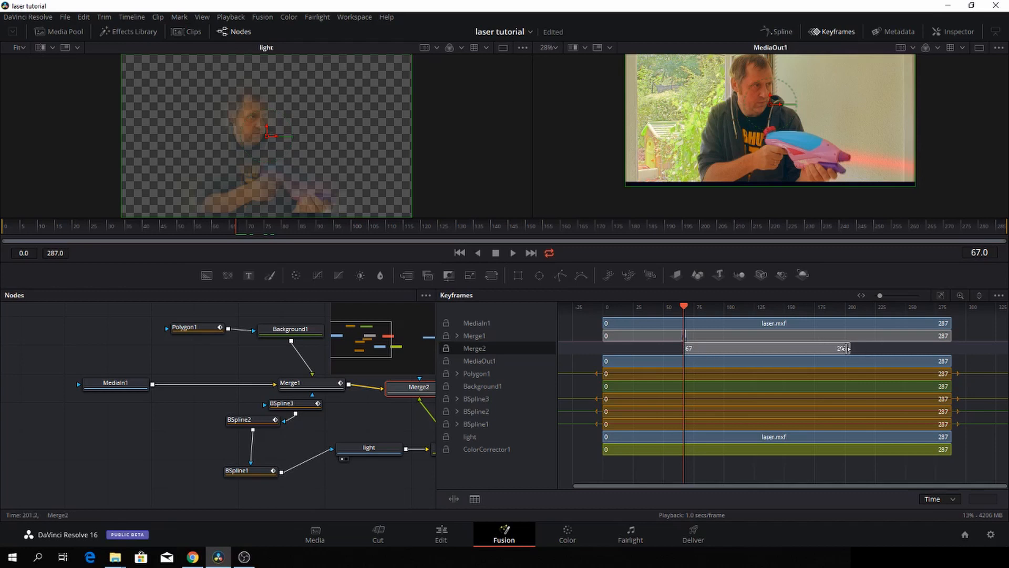
drag(847, 348, 688, 350)
key(Right)
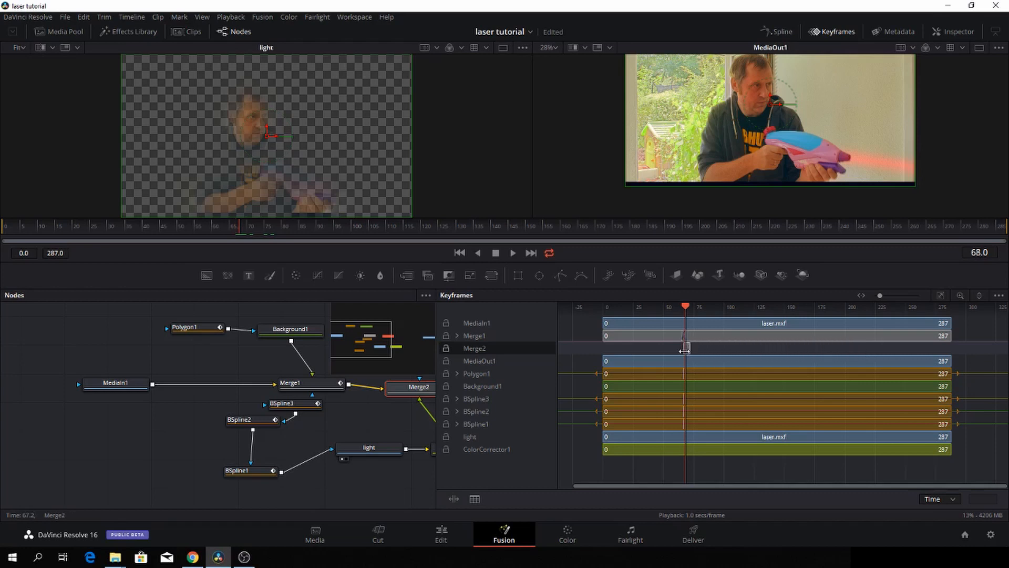
drag(877, 297, 886, 298)
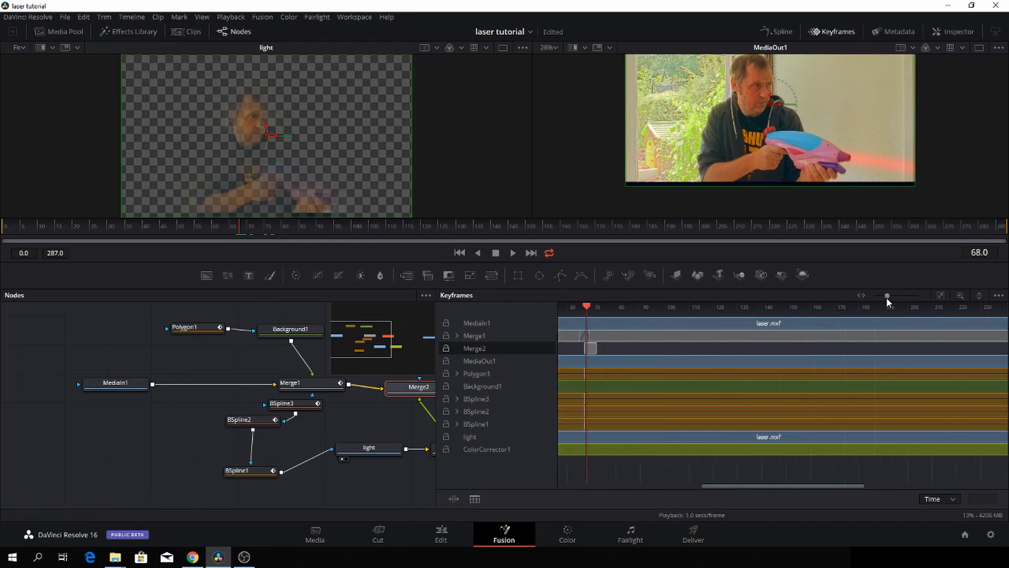
click(582, 308)
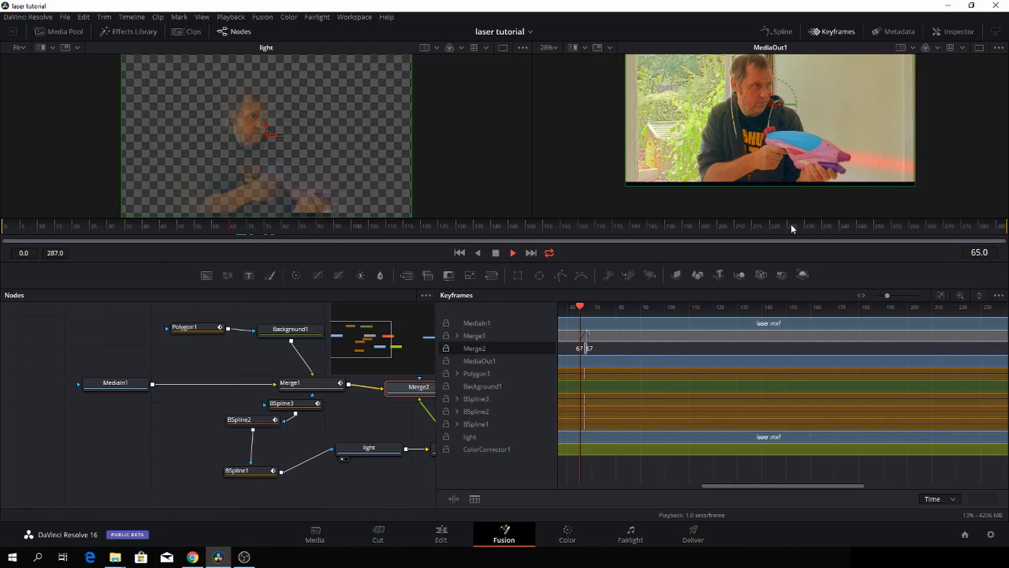
click(837, 32)
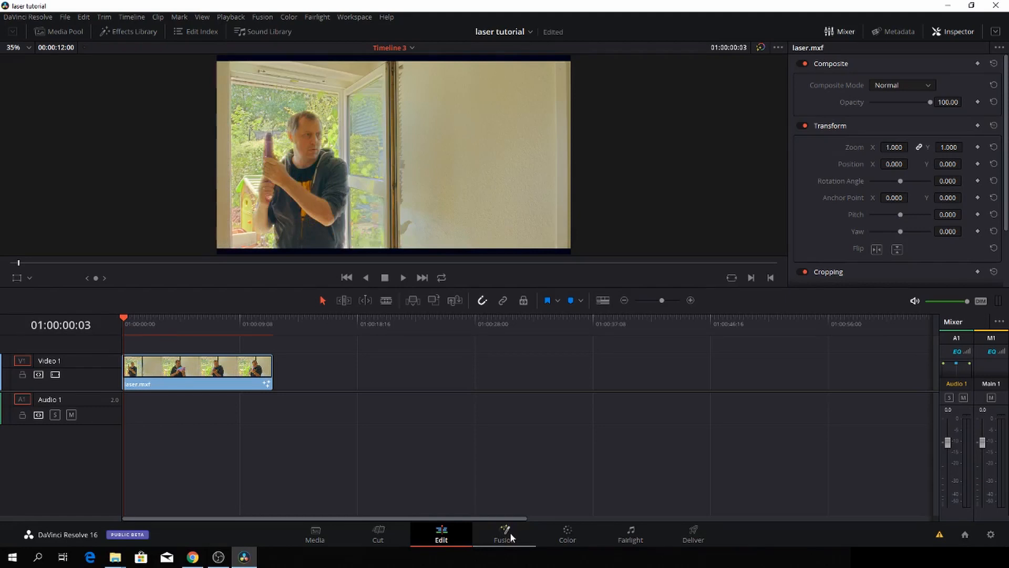
Return to the Fusion page and add the Smoke_Puff_Element clip from the media pool to the node graph.
click(507, 534)
click(67, 31)
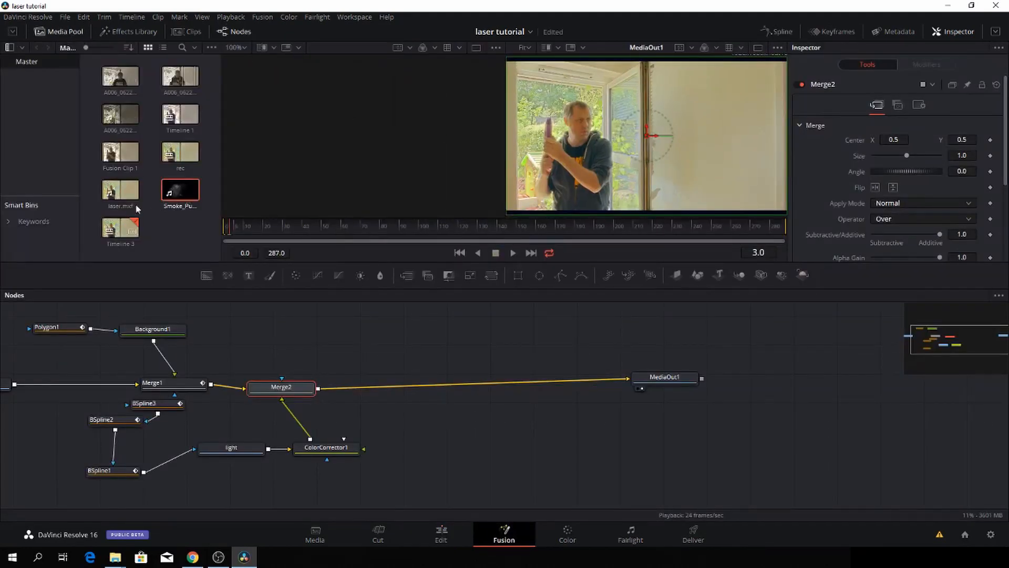
drag(180, 192, 418, 354)
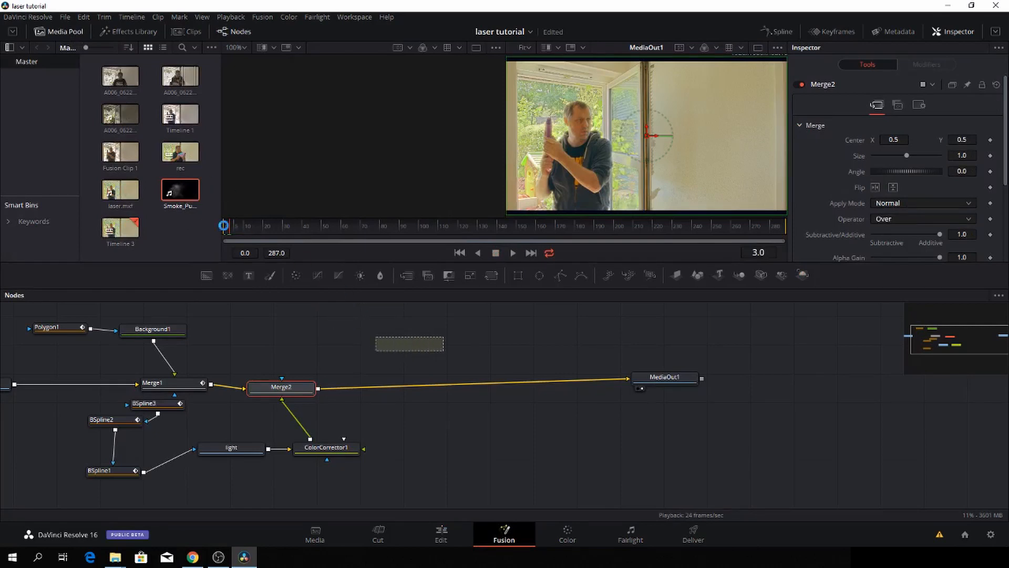
click(58, 30)
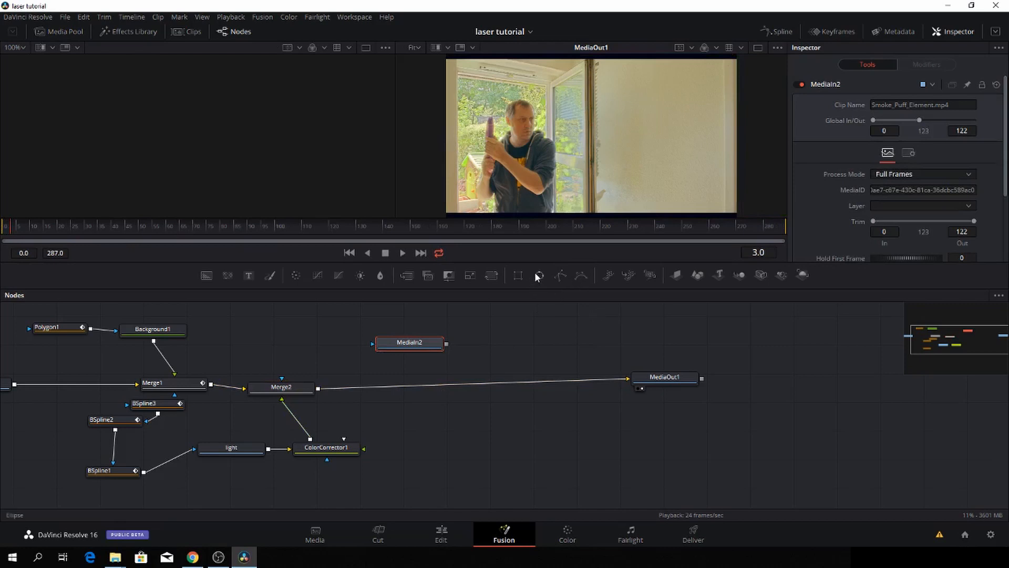
Insert a Merge node between Merge2 and MediaOut1 and connect the smoke clip as its foreground.
drag(535, 273, 470, 383)
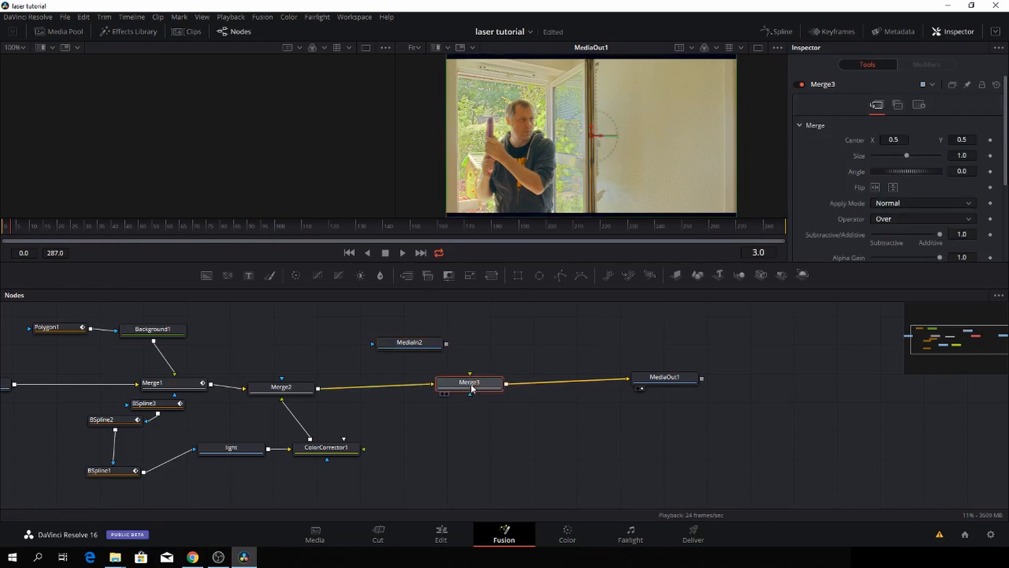
click(426, 342)
drag(446, 344, 468, 382)
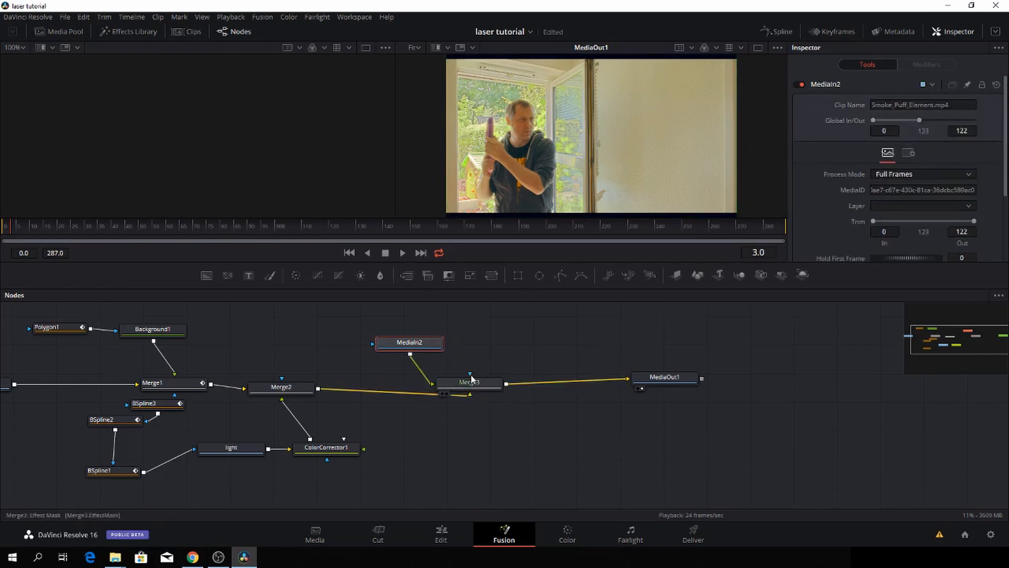
click(431, 380)
drag(446, 344, 476, 388)
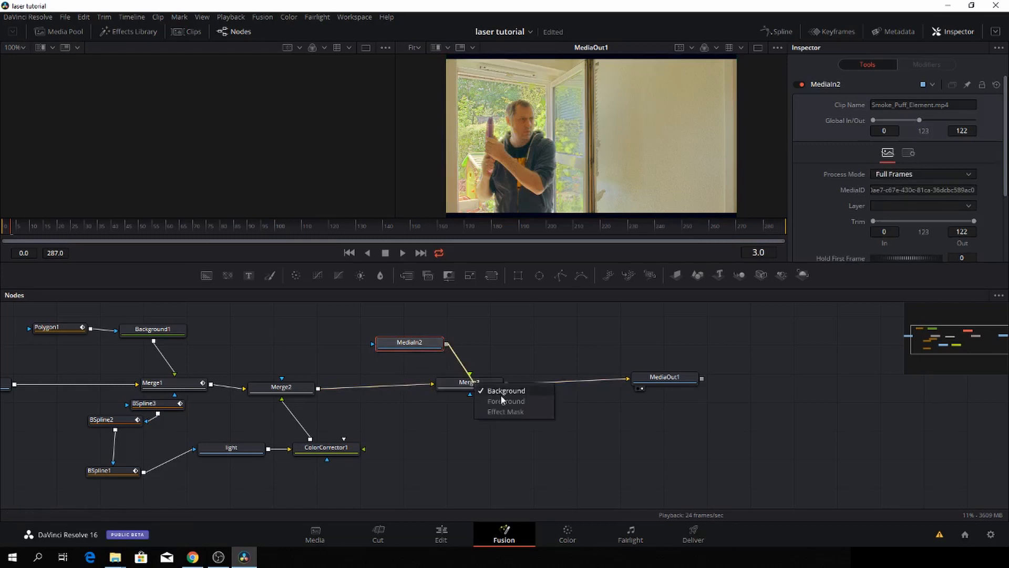
click(504, 399)
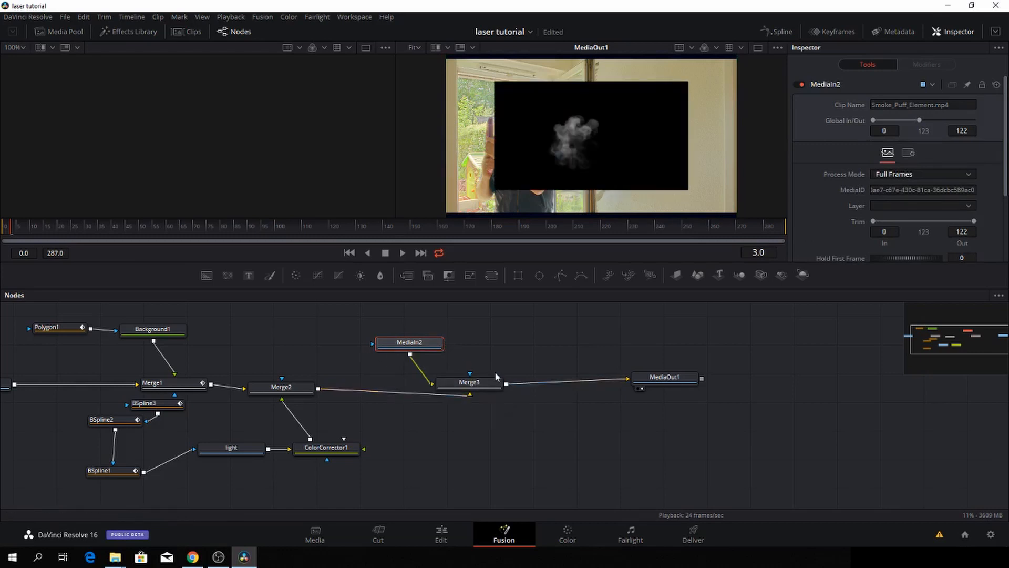
Set Merge3's apply mode to Screen and place the smoke clip node directly above Merge3.
click(475, 382)
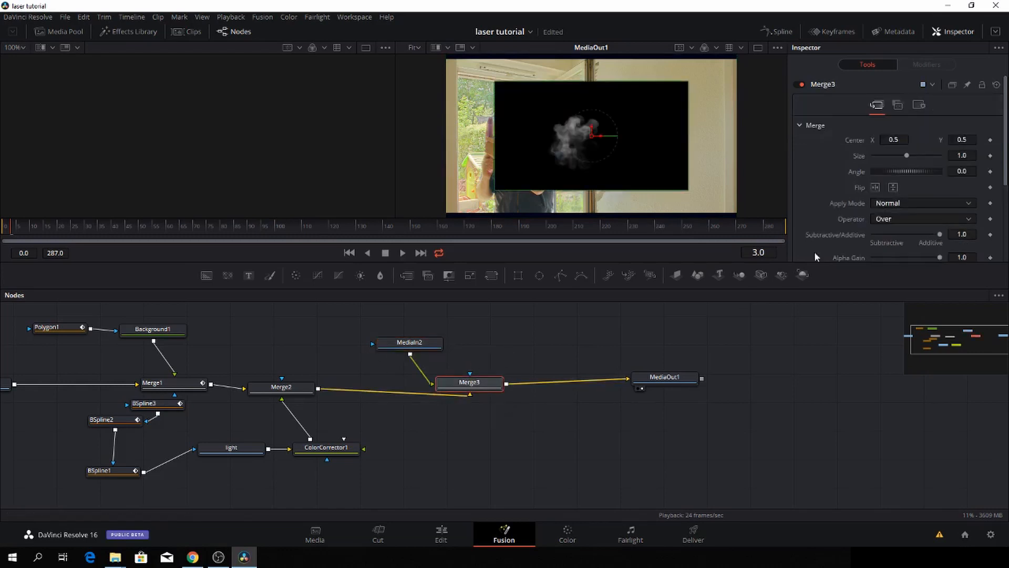
click(887, 204)
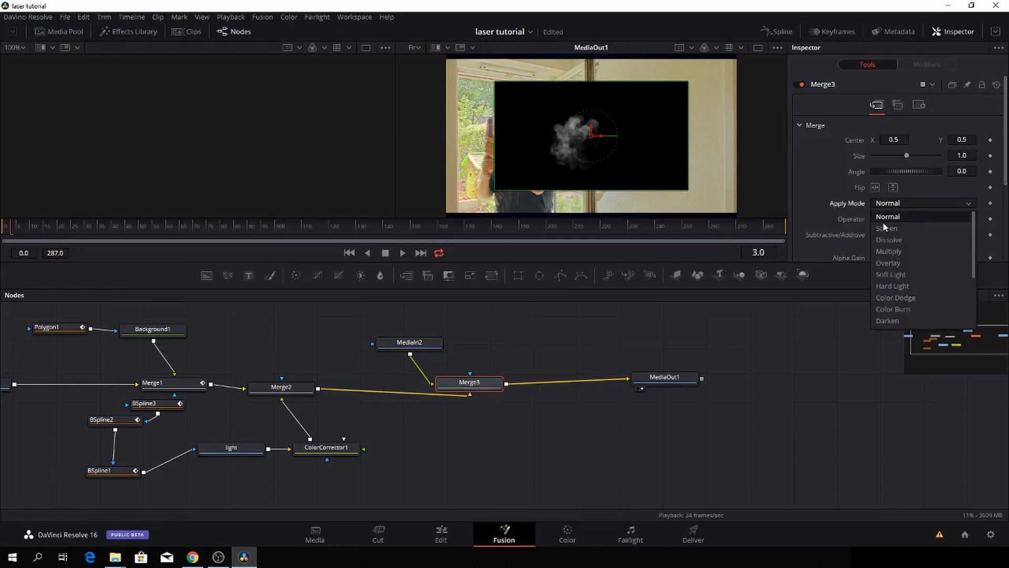
click(886, 228)
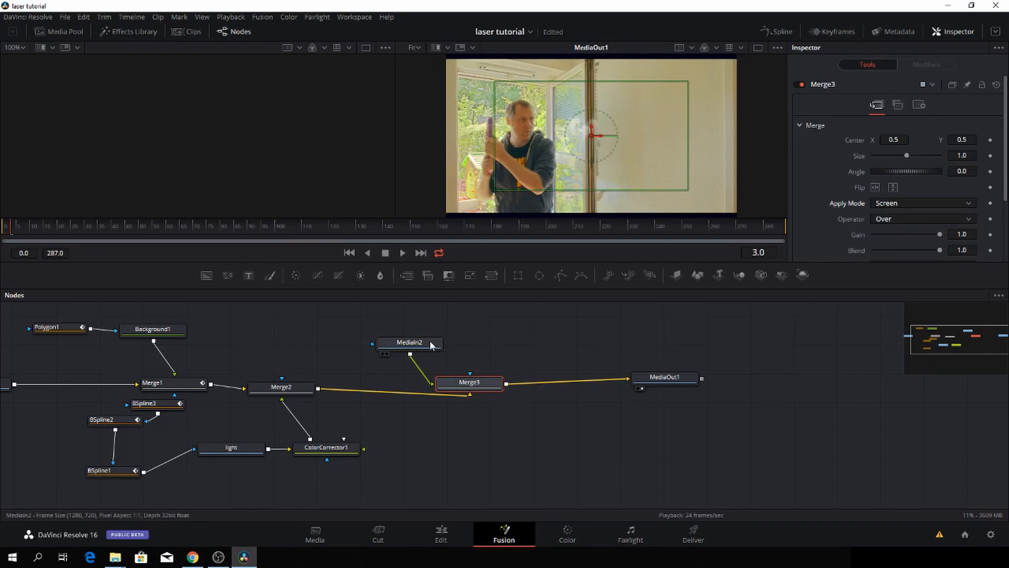
drag(432, 343, 490, 335)
click(490, 335)
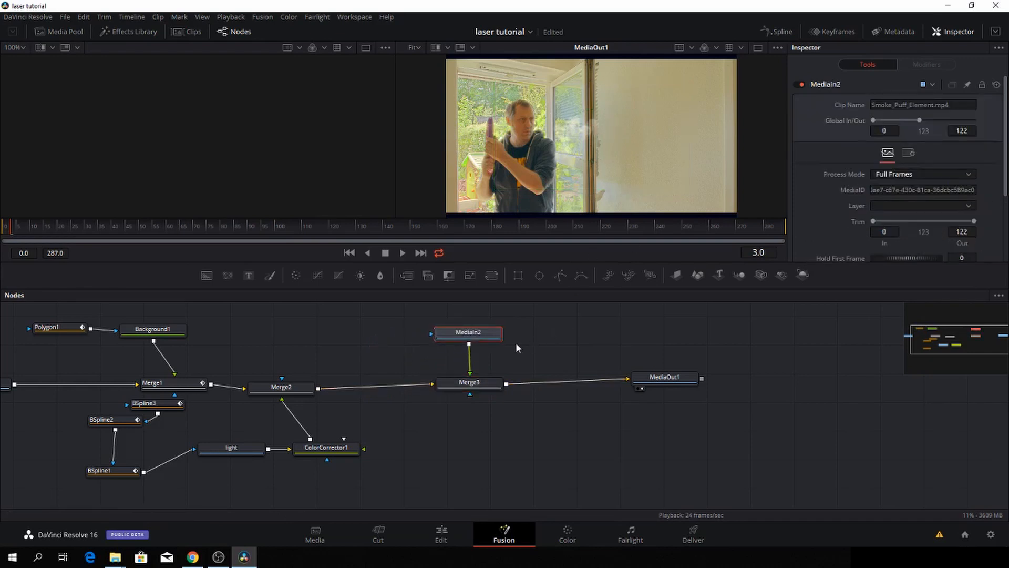
At frame 65, move the smoke to the gun's muzzle, about 0.76, 0.21, and set its size to 2.27.
drag(14, 233, 181, 251)
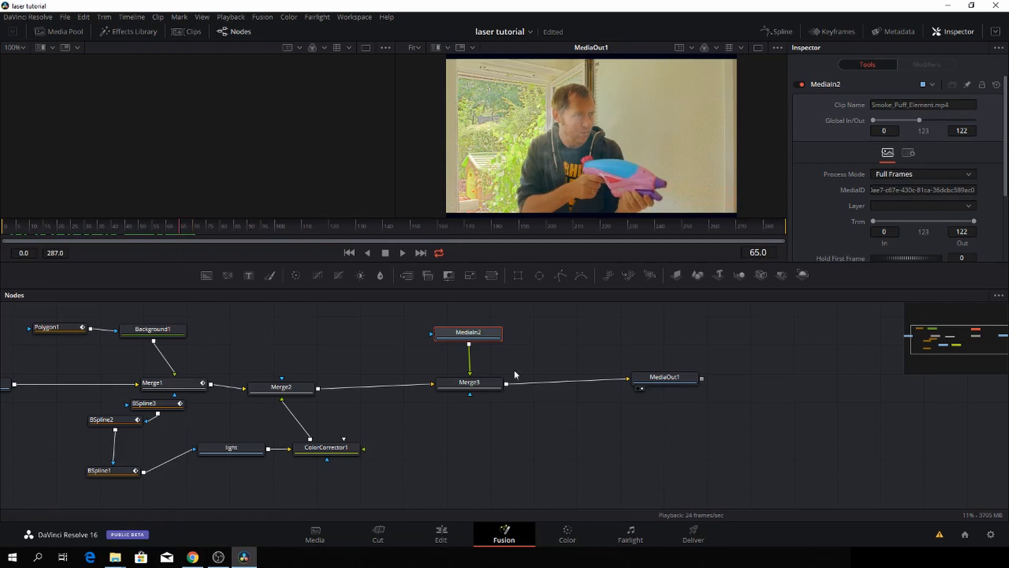
click(475, 383)
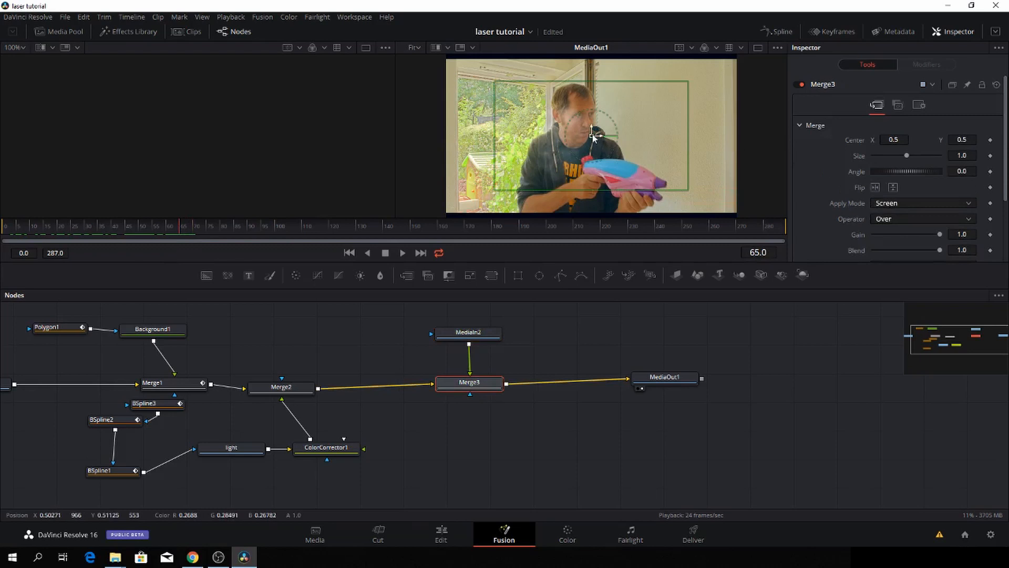
drag(594, 137, 667, 182)
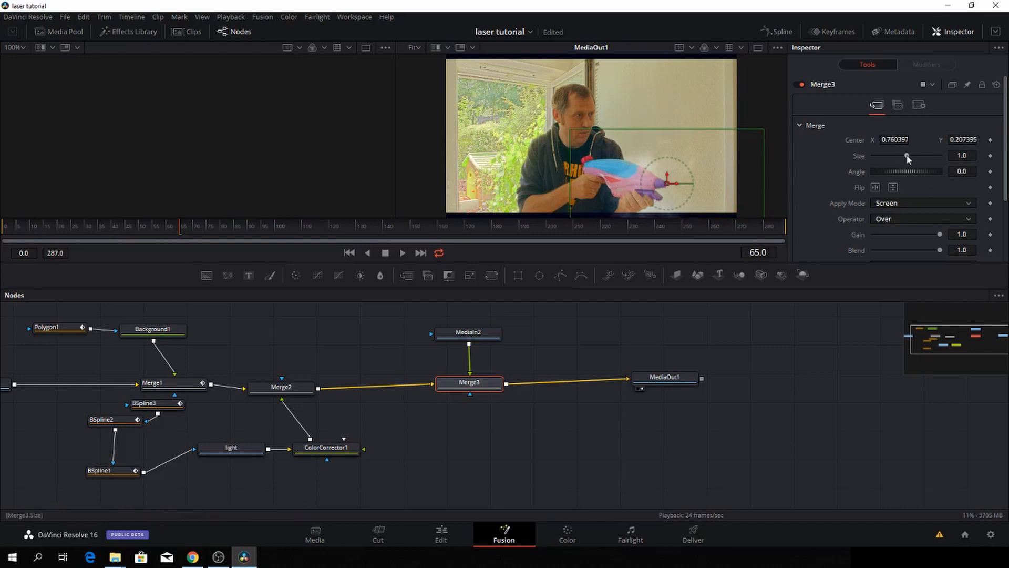
drag(908, 157, 916, 156)
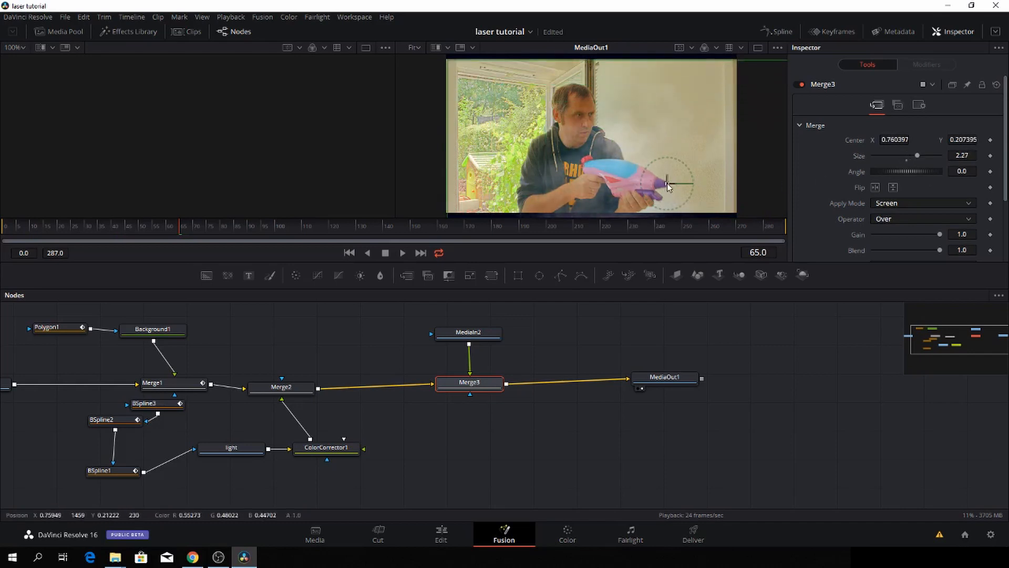
drag(667, 182, 669, 181)
scroll(672, 176, down, 1)
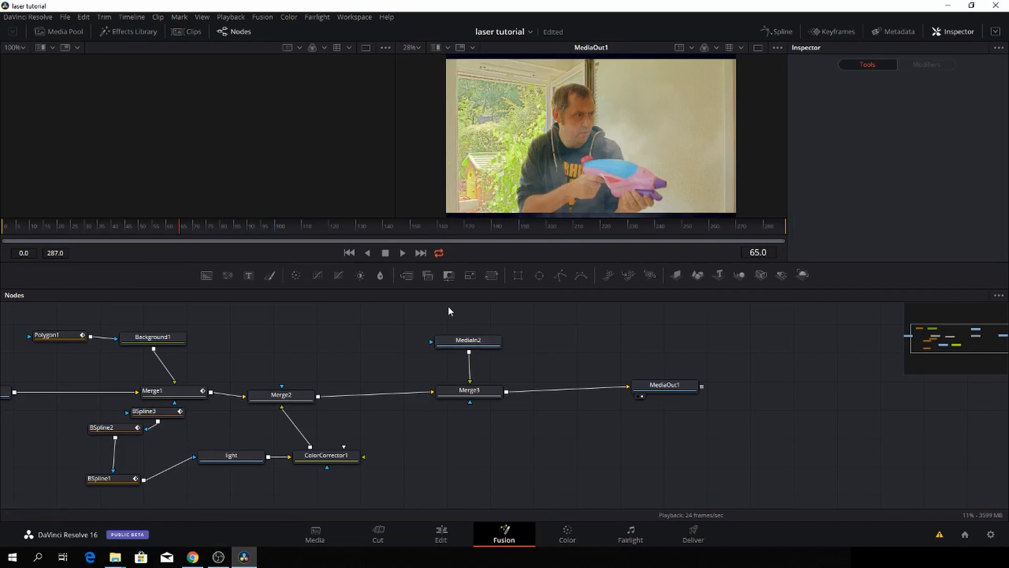
Go to frame 64, just before the laser shot, and set Merge3's blend to 0.0.
click(482, 345)
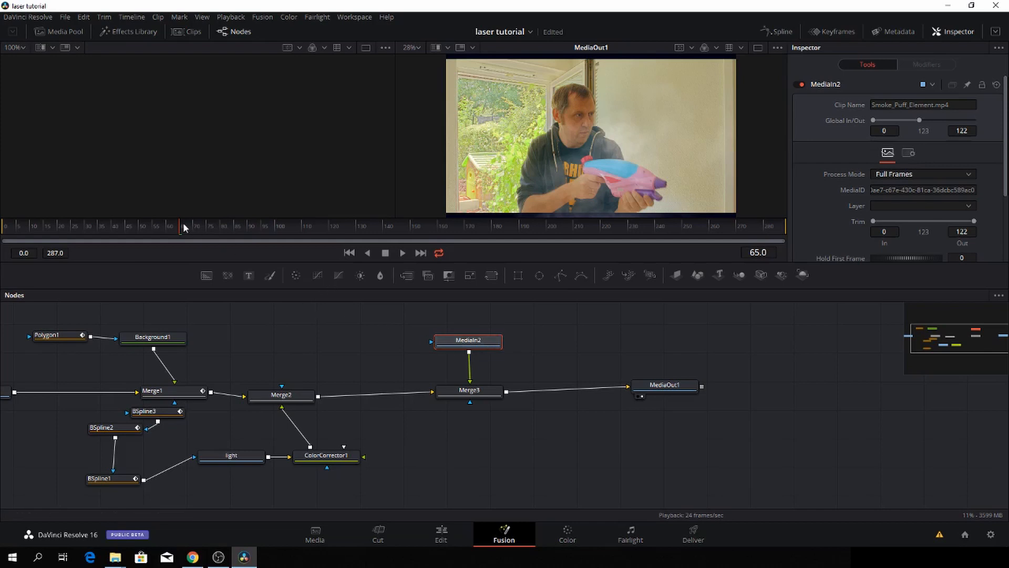
mouse_move(480, 341)
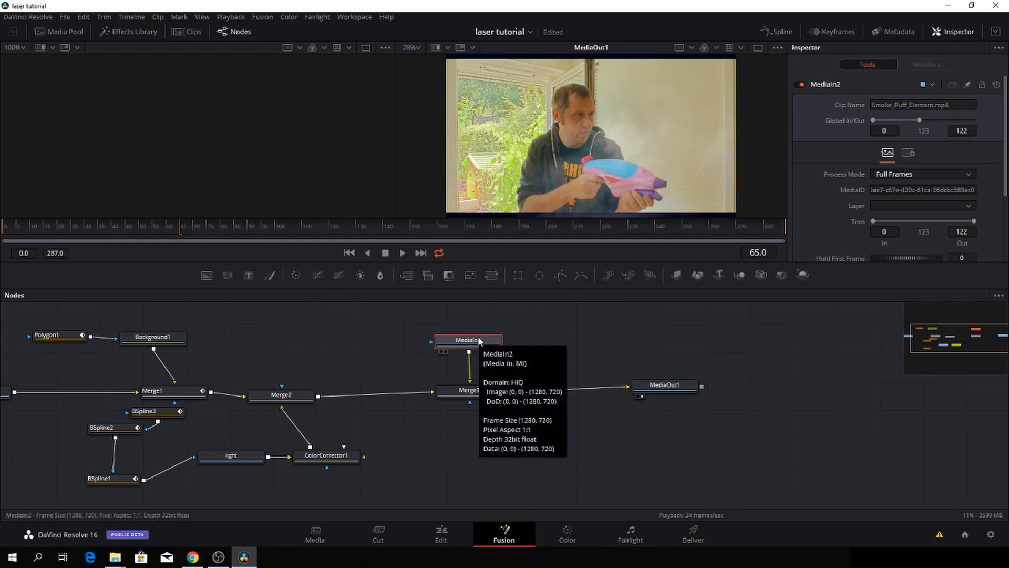
mouse_move(183, 232)
mouse_down()
mouse_move(92, 232)
mouse_move(186, 229)
mouse_up()
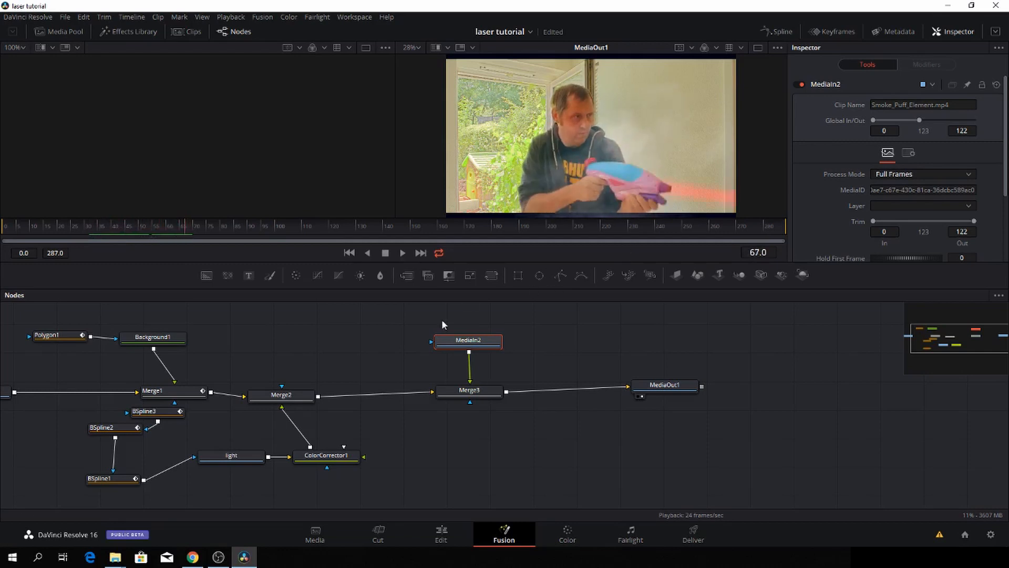
key(Left)
key(Left)
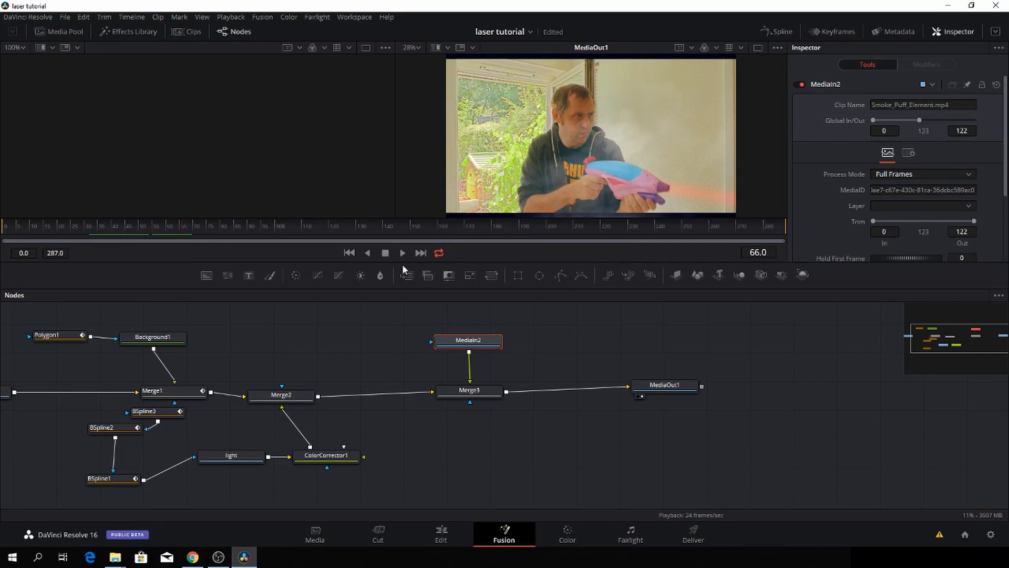
key(Left)
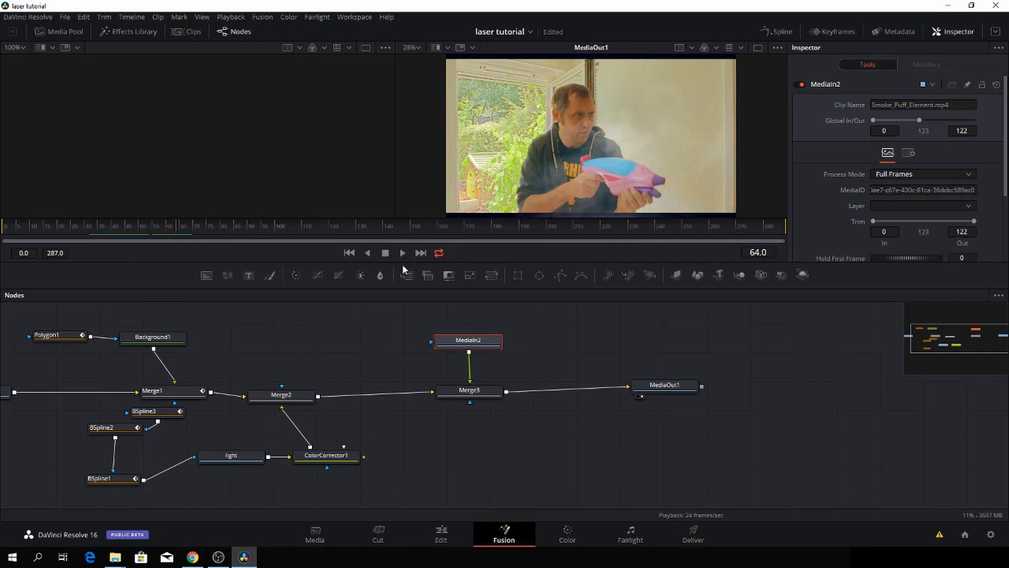
click(470, 389)
scroll(907, 200, down, 3)
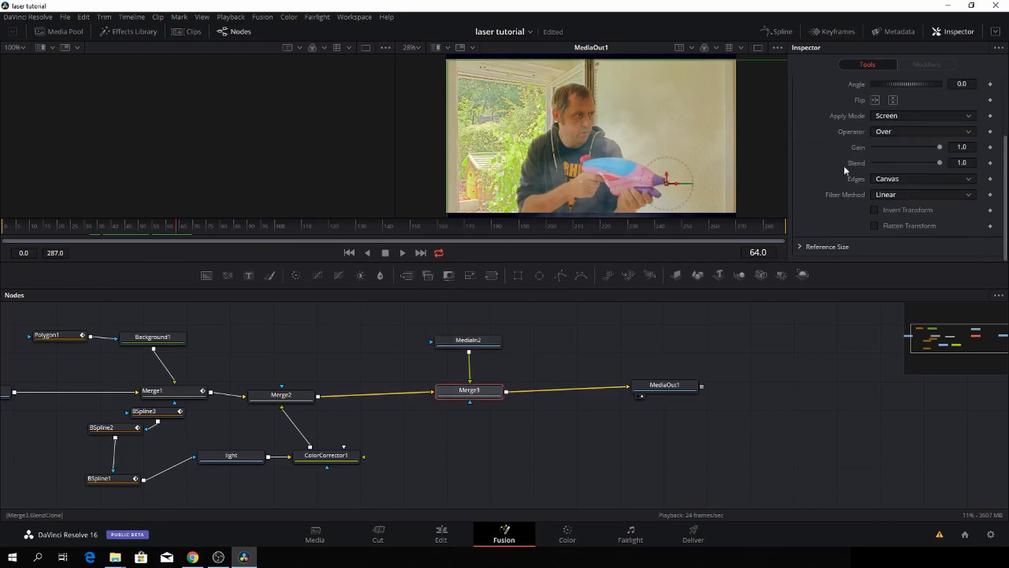
drag(938, 164, 848, 170)
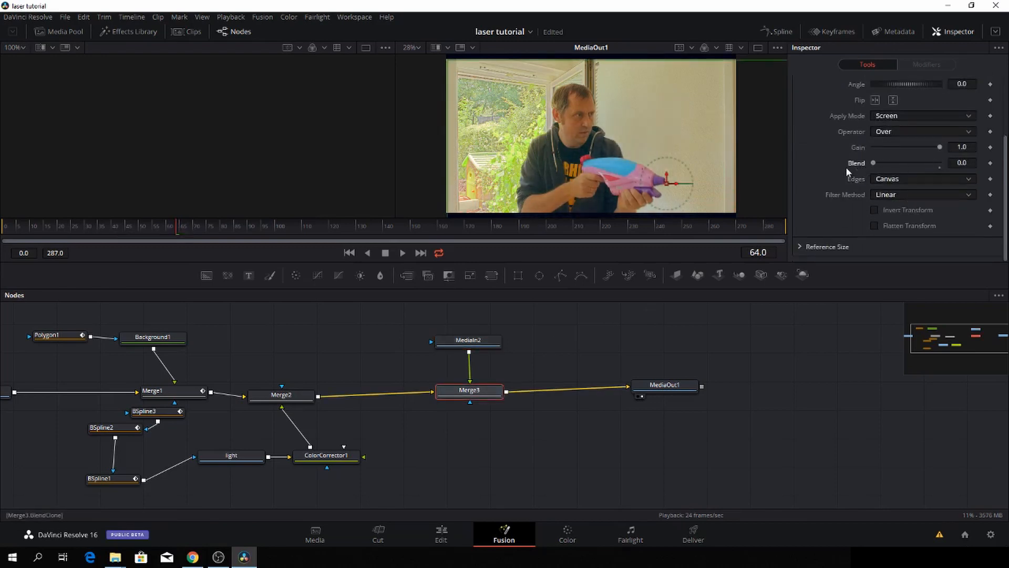
Keyframe Merge3's blend at frame 64 and raise it to 1.0 at frame 66.
click(990, 163)
key(Right)
key(Right)
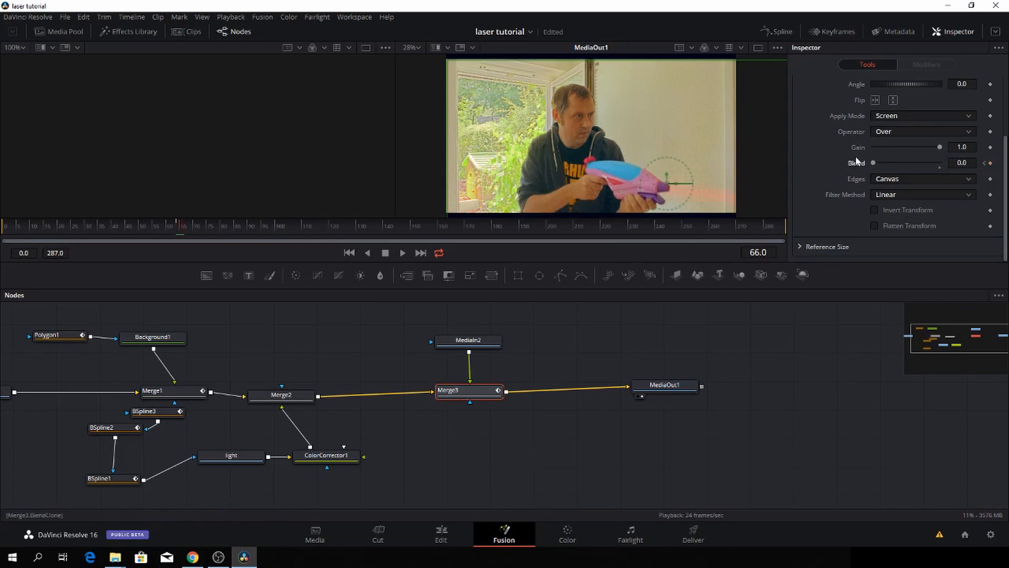
drag(872, 163, 945, 161)
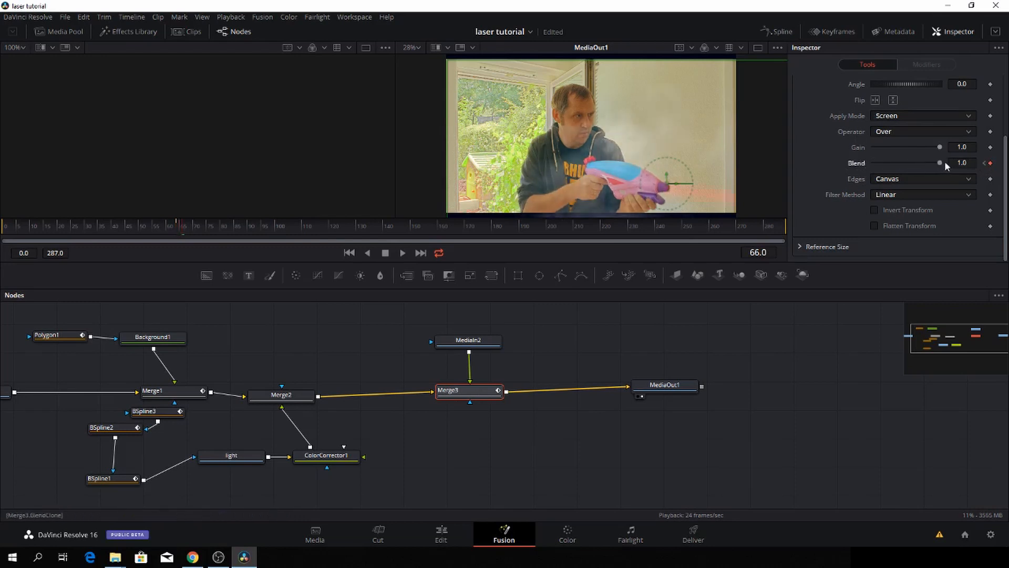
Advance frame by frame through the smoke to frame 81 and set Merge3's blend to 0.0 there.
key(Right)
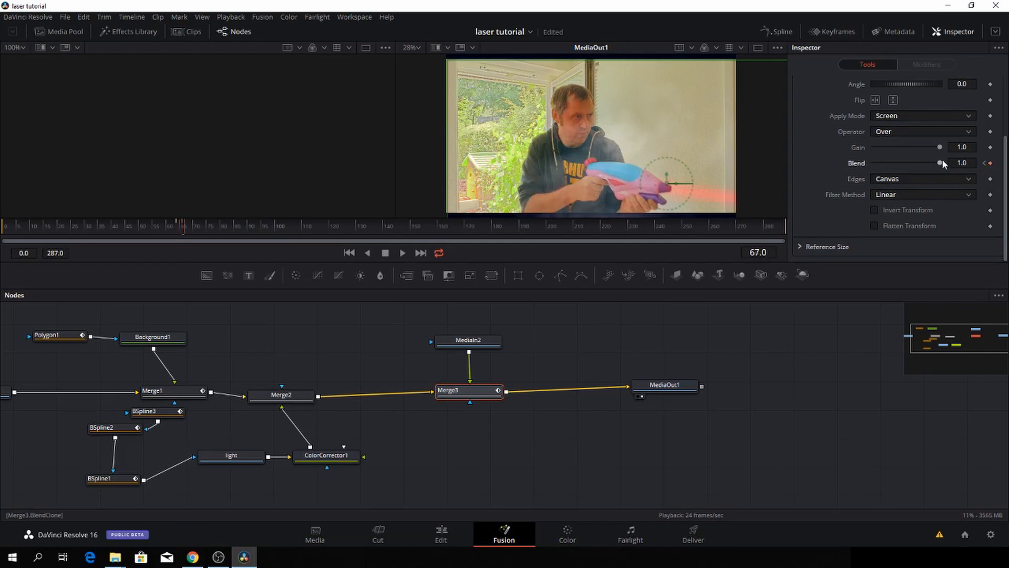
key(Right)
key(Right)
key(Right)
key(Right)
key(Right)
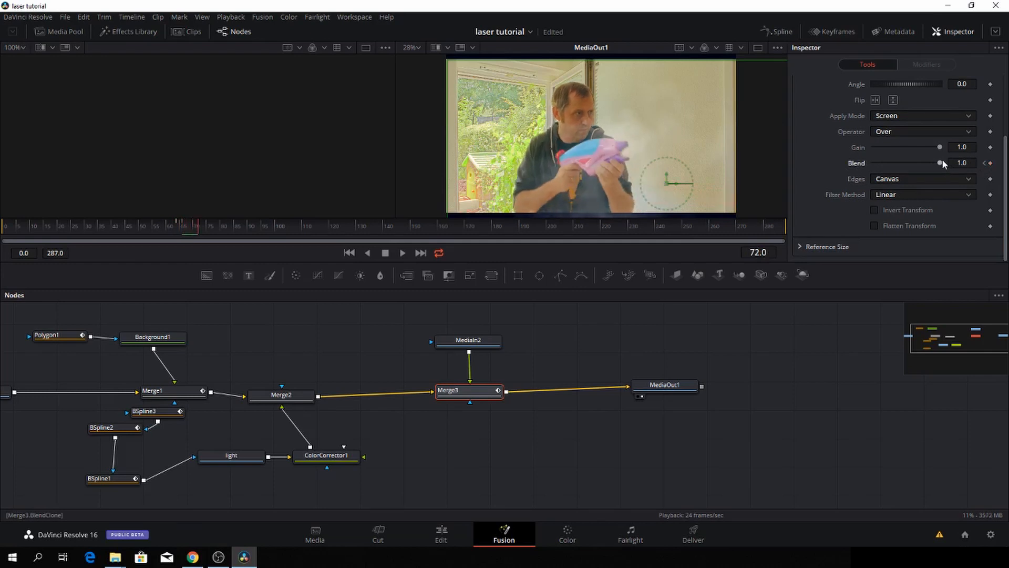
key(Right)
key(Right)
key(Right)
key(Right)
key(Right)
key(Right)
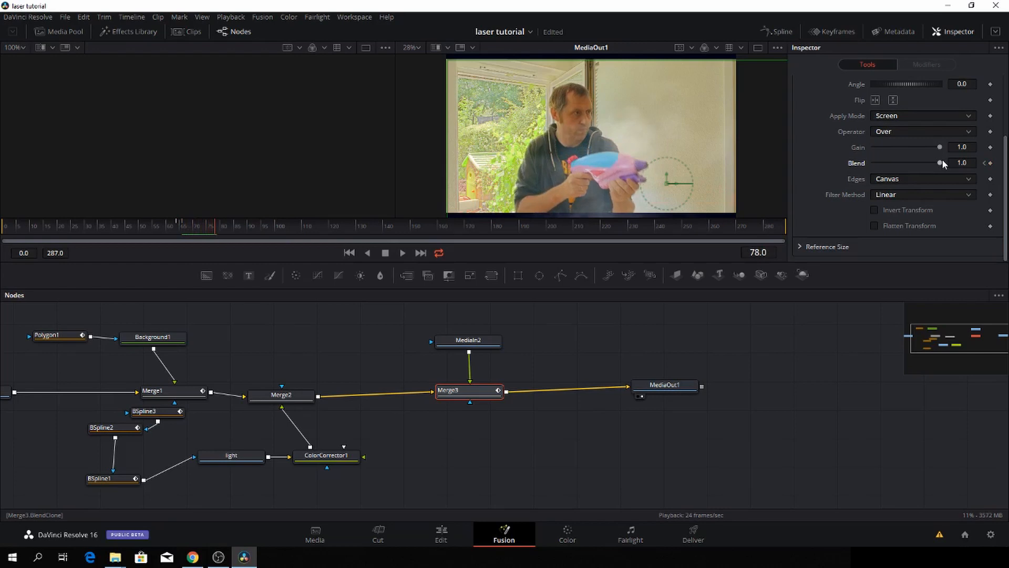
key(Right)
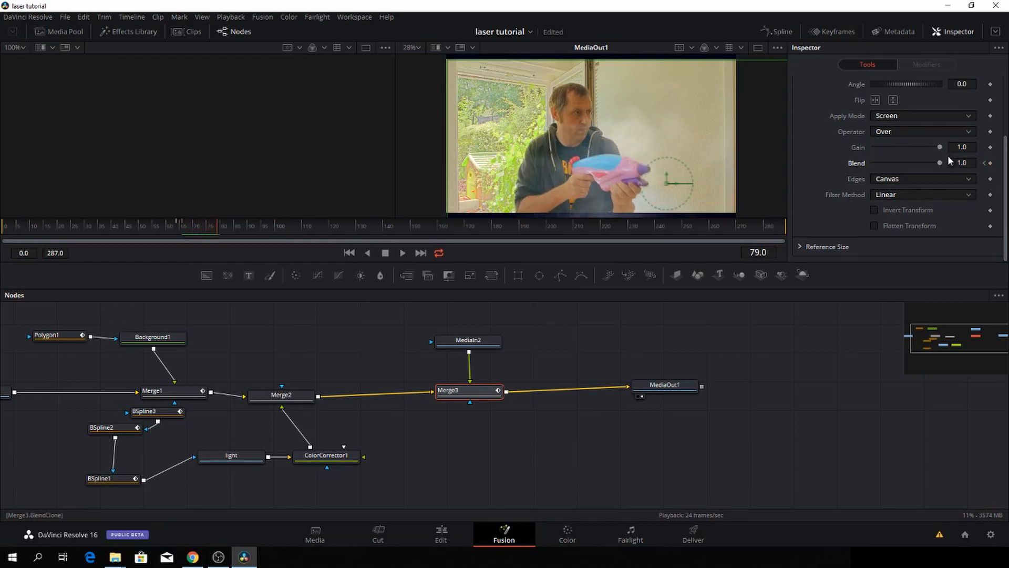
key(Right)
key(Right)
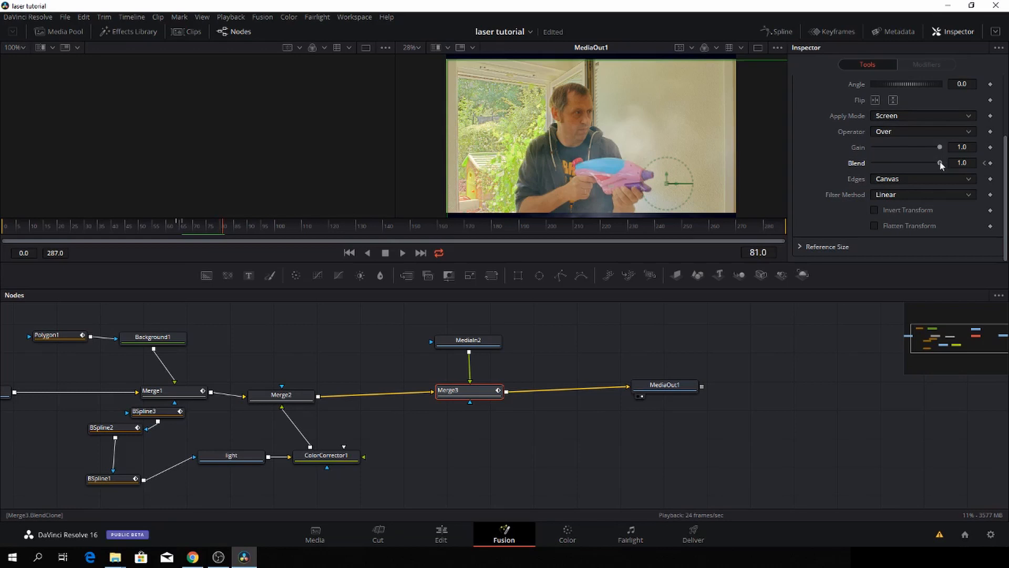
drag(940, 163, 876, 165)
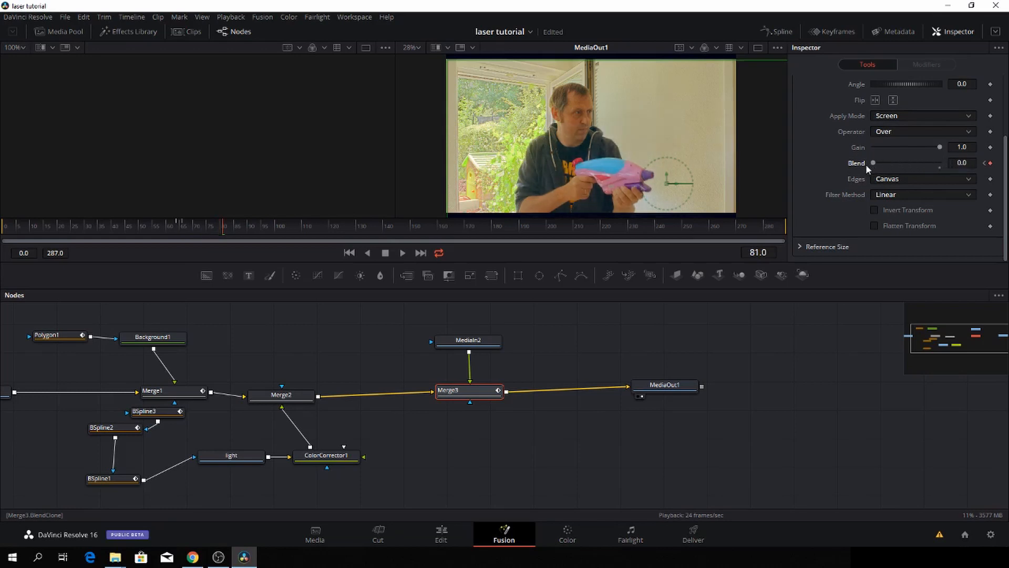
Go to the Edit page and play the timeline from the start several times to review the laser, light and smoke.
click(440, 535)
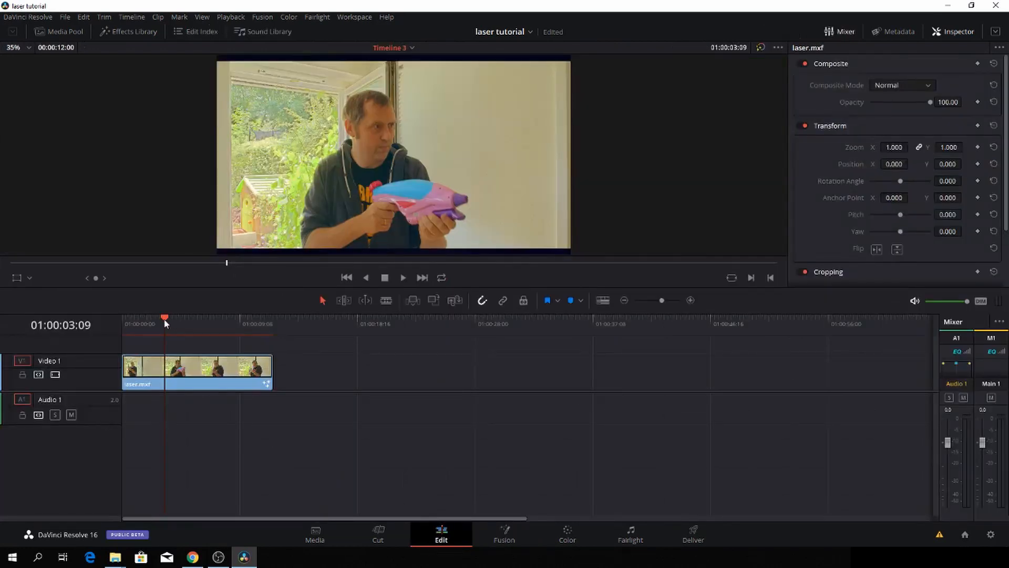
drag(164, 322, 118, 326)
key(space)
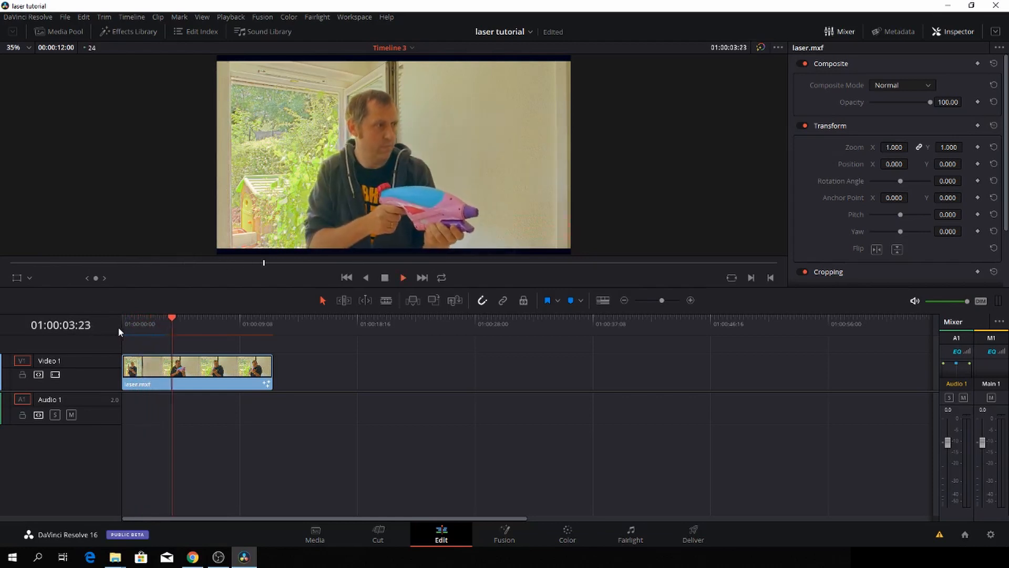
click(124, 322)
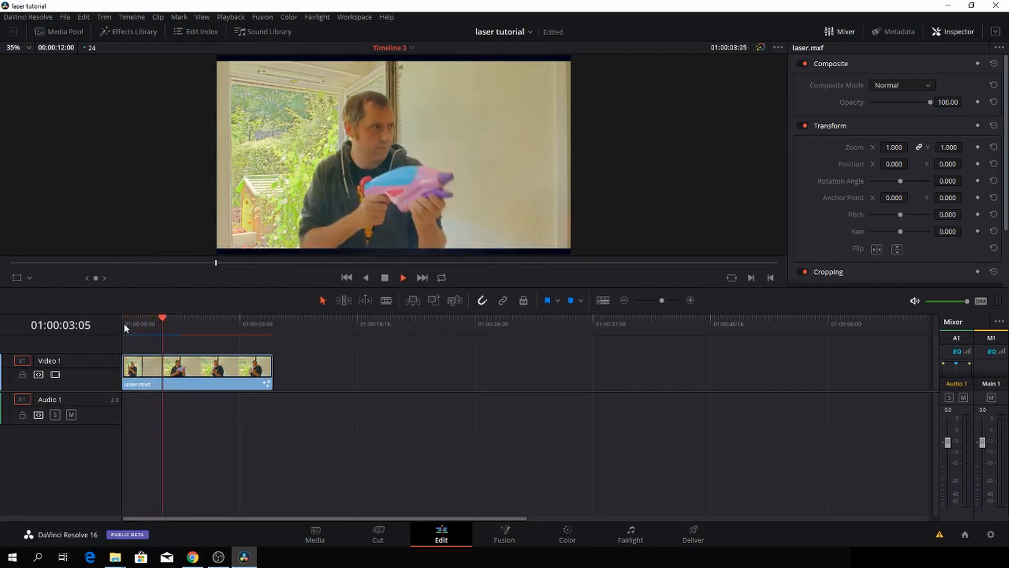
click(124, 322)
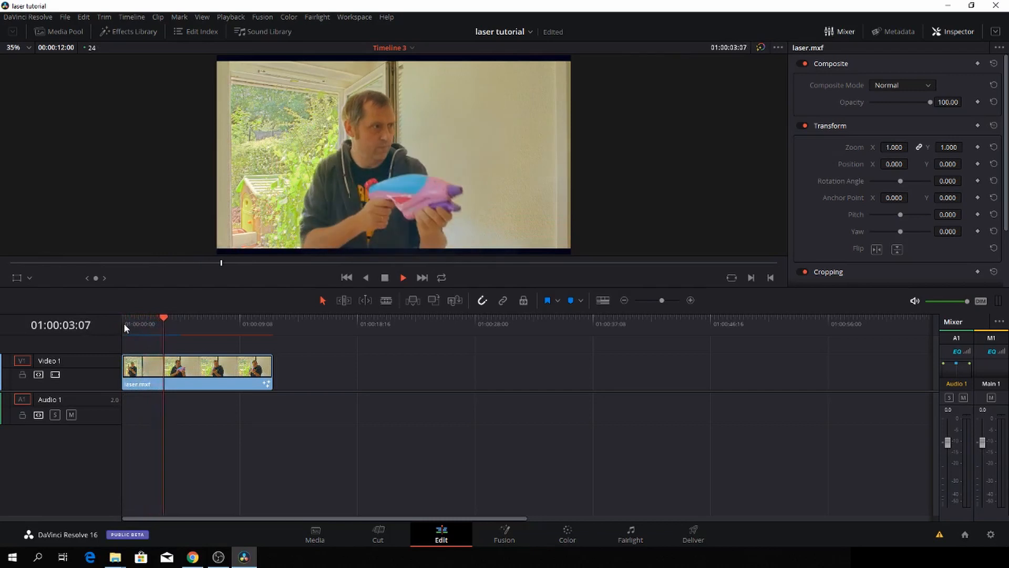
click(124, 322)
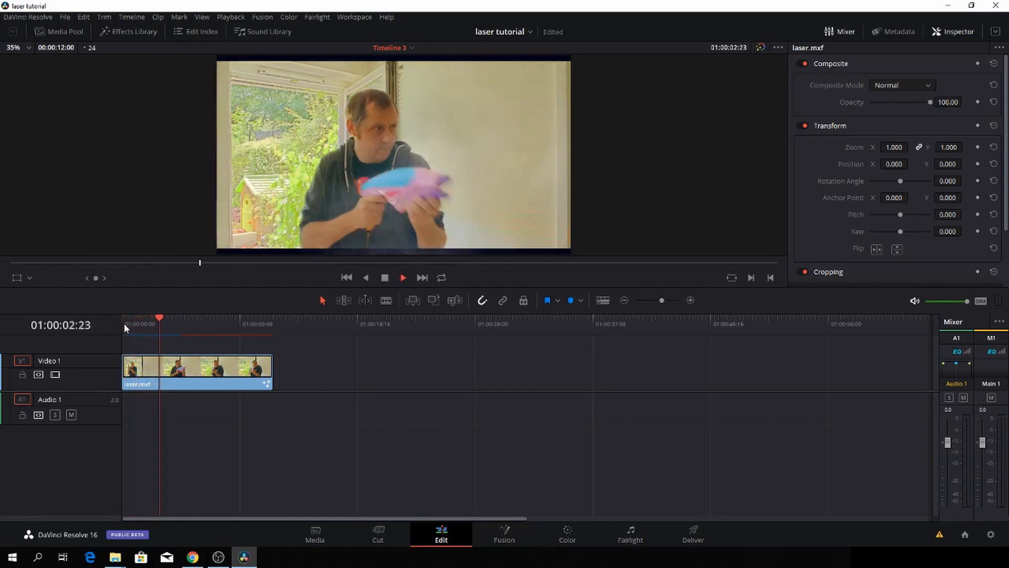
key(space)
scroll(231, 246, down, 2)
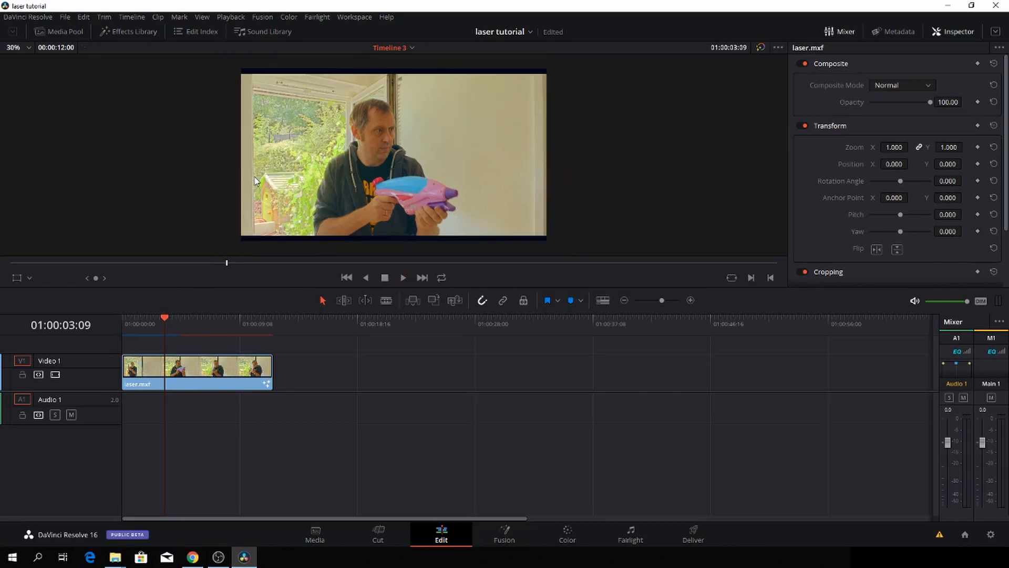
drag(167, 316, 122, 320)
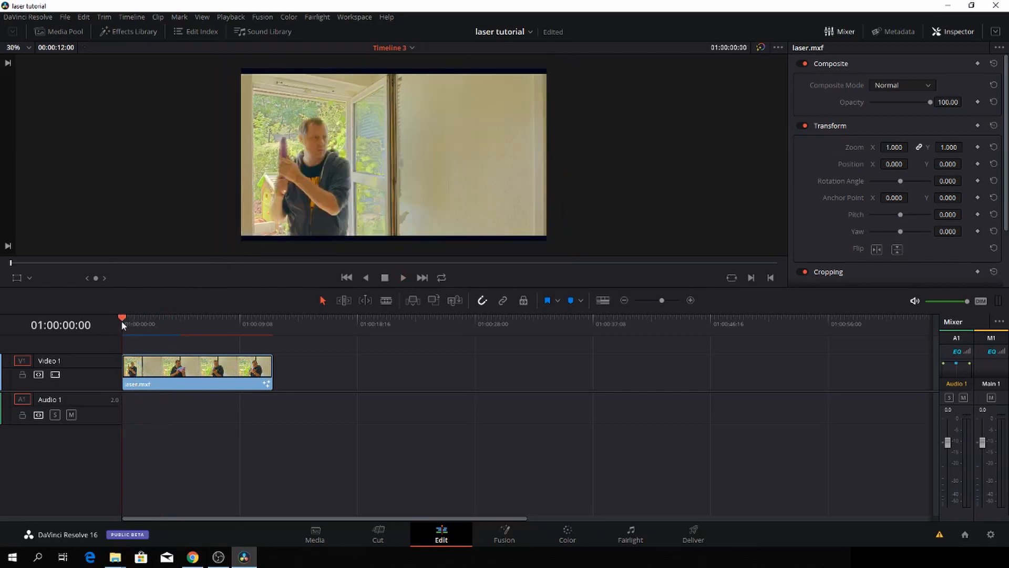
key(space)
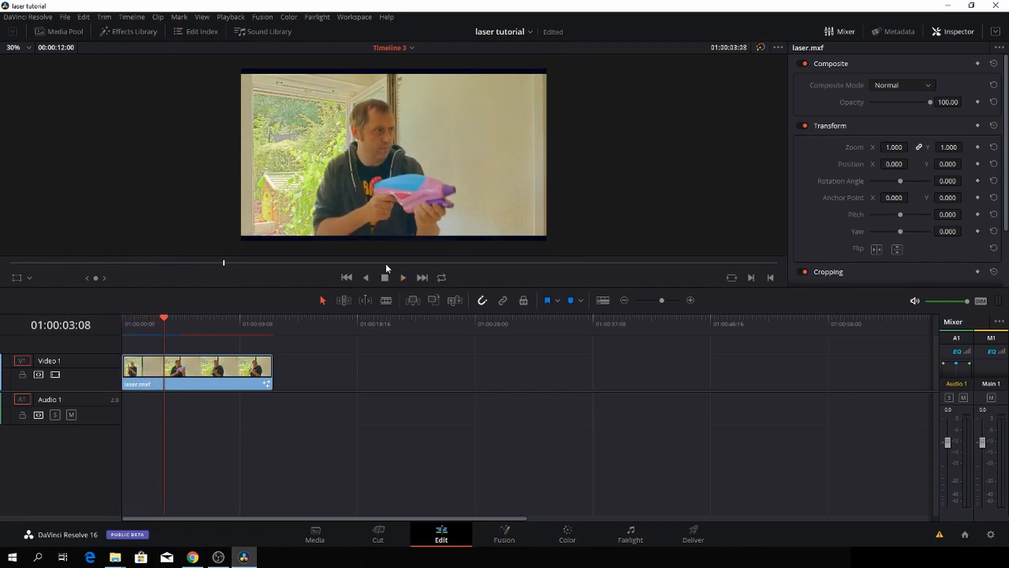
Try a letterbox output blanking on the timeline at the laser shot, 01:00:02:21, and play it from the start.
drag(167, 321, 158, 323)
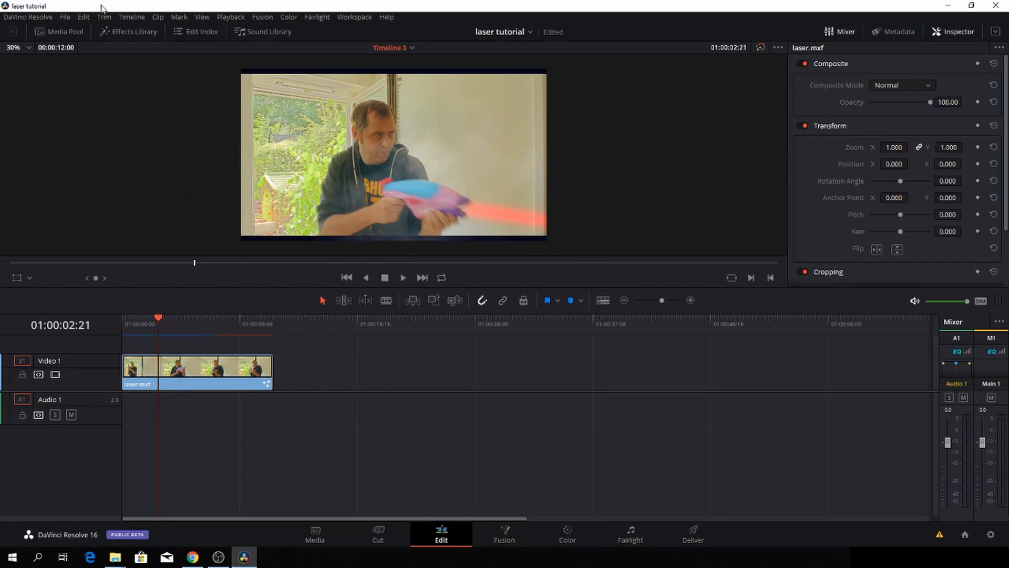
click(130, 17)
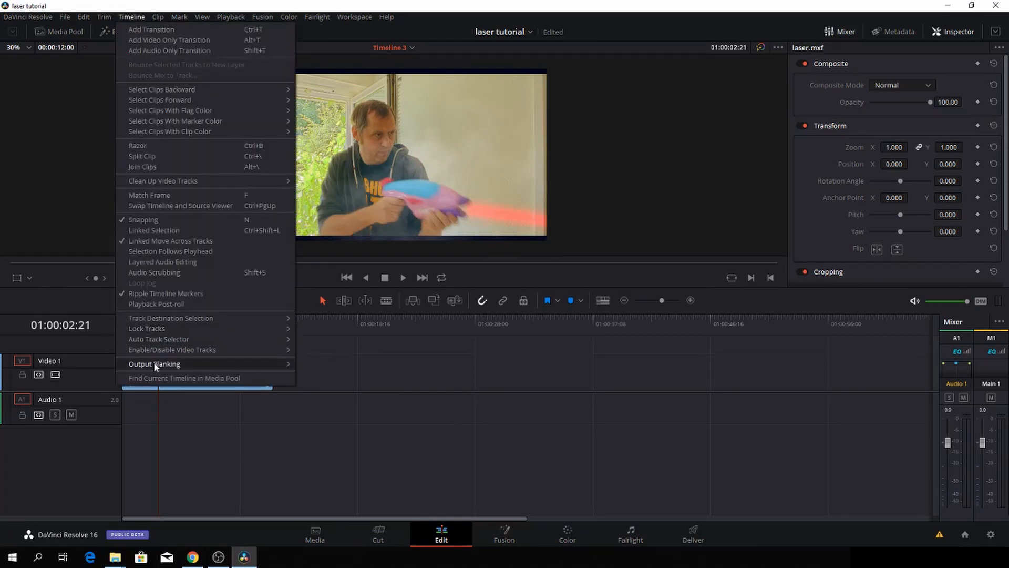
mouse_move(154, 362)
click(331, 421)
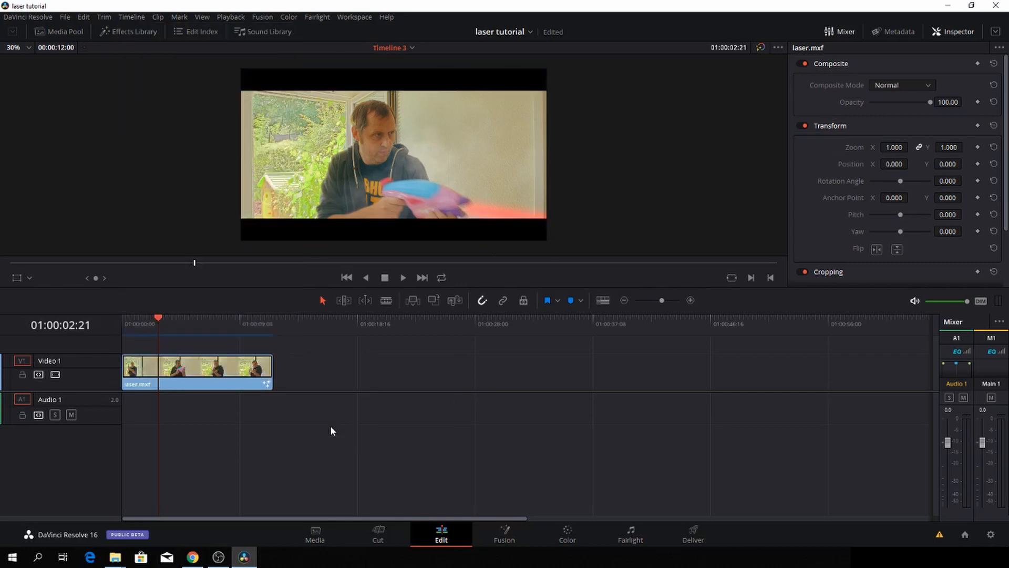
click(120, 318)
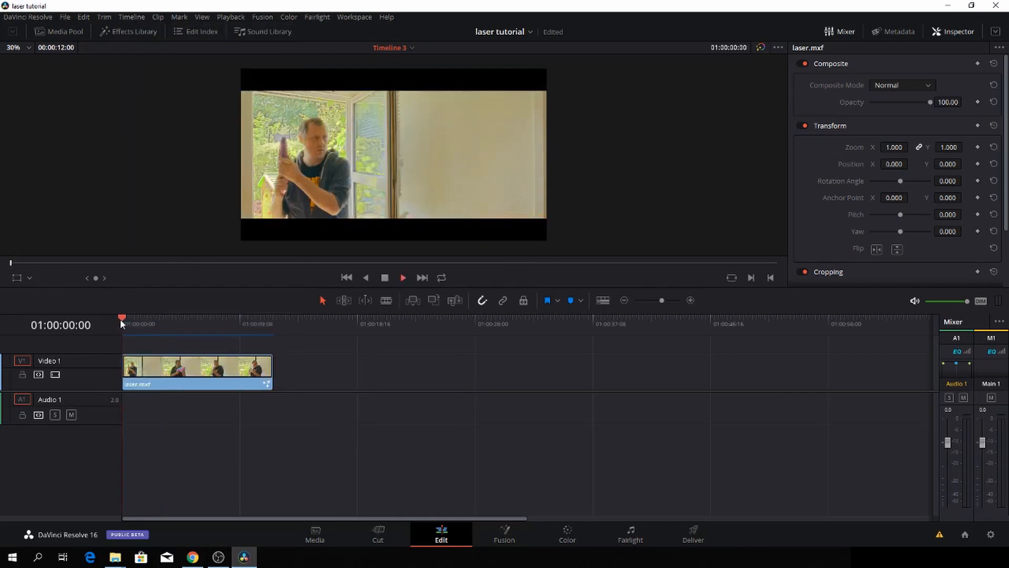
key(space)
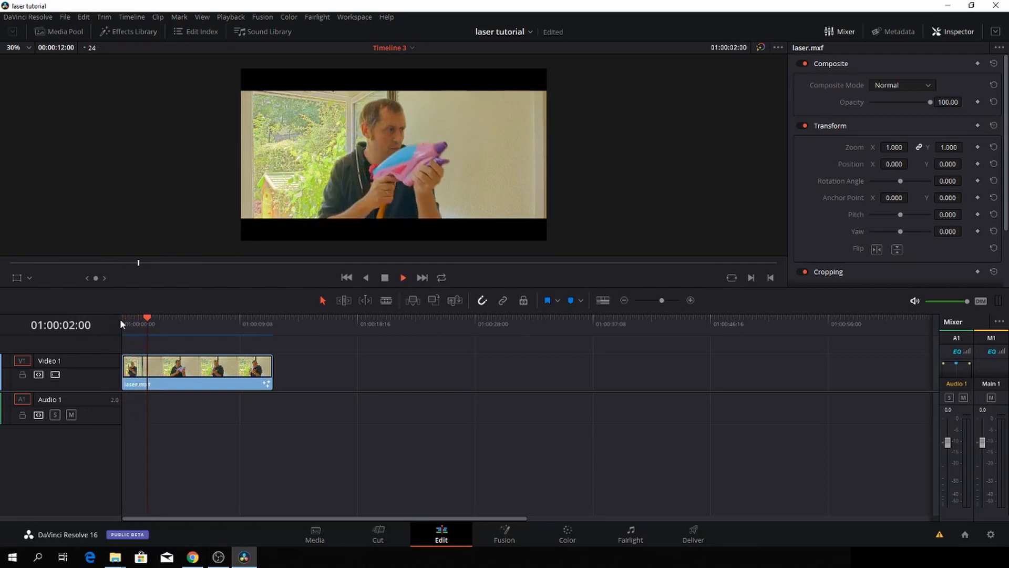
key(space)
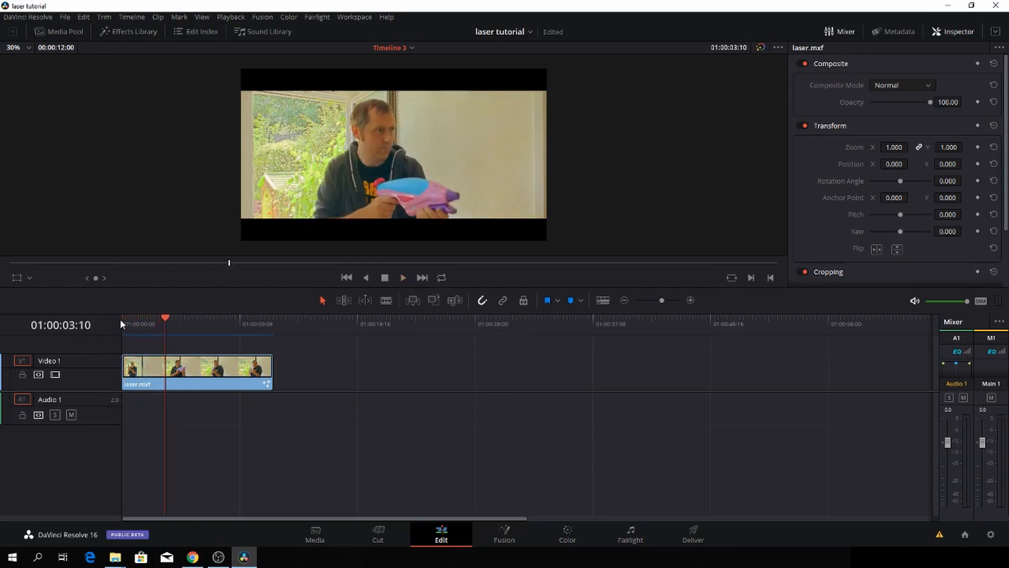
Reset the timeline's output blanking to remove the letterbox.
click(131, 17)
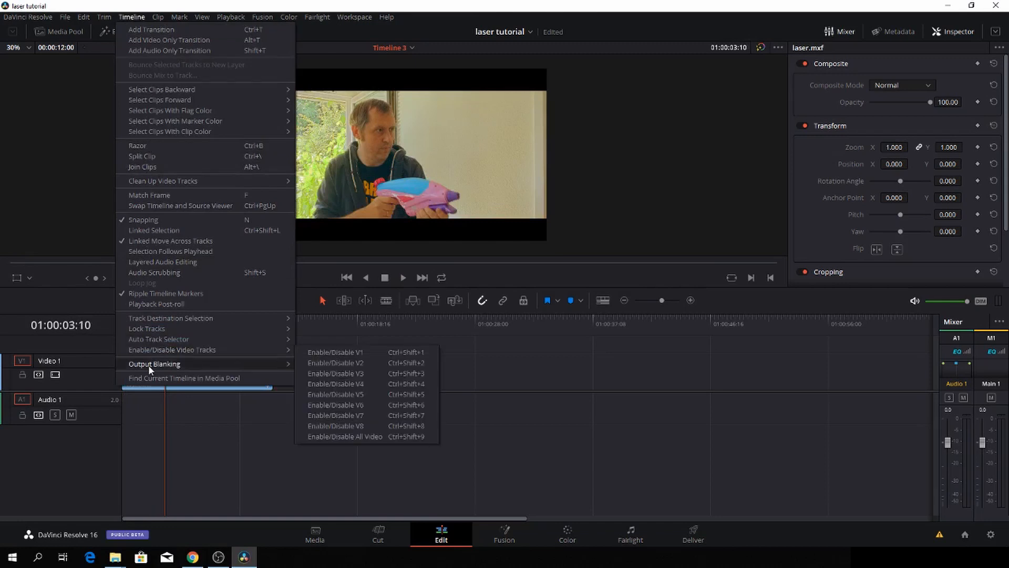
mouse_move(199, 367)
click(317, 444)
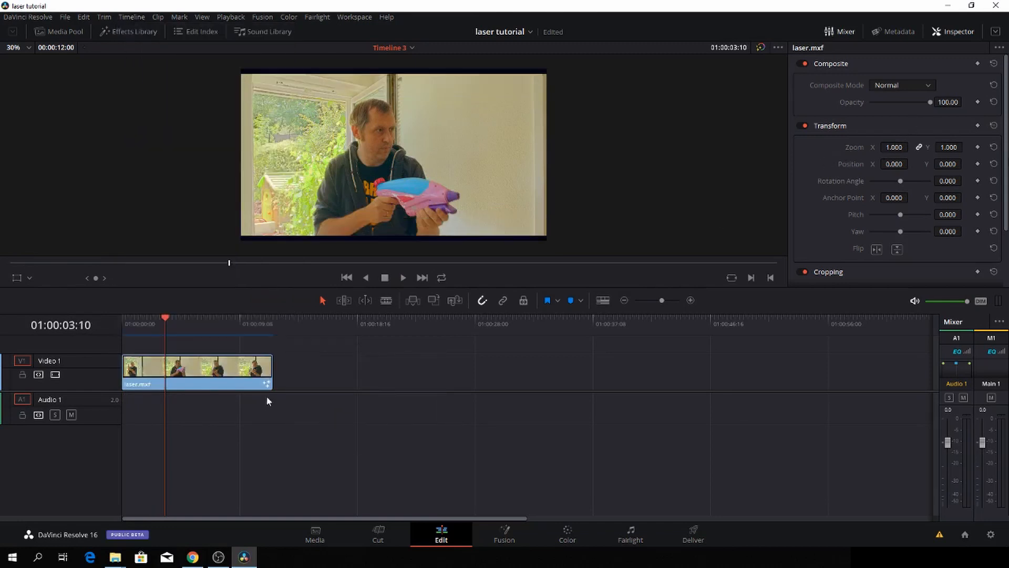
Try enlarging the laser.mxf clip to a zoom of 1.110, play it, and reset its zoom.
click(243, 376)
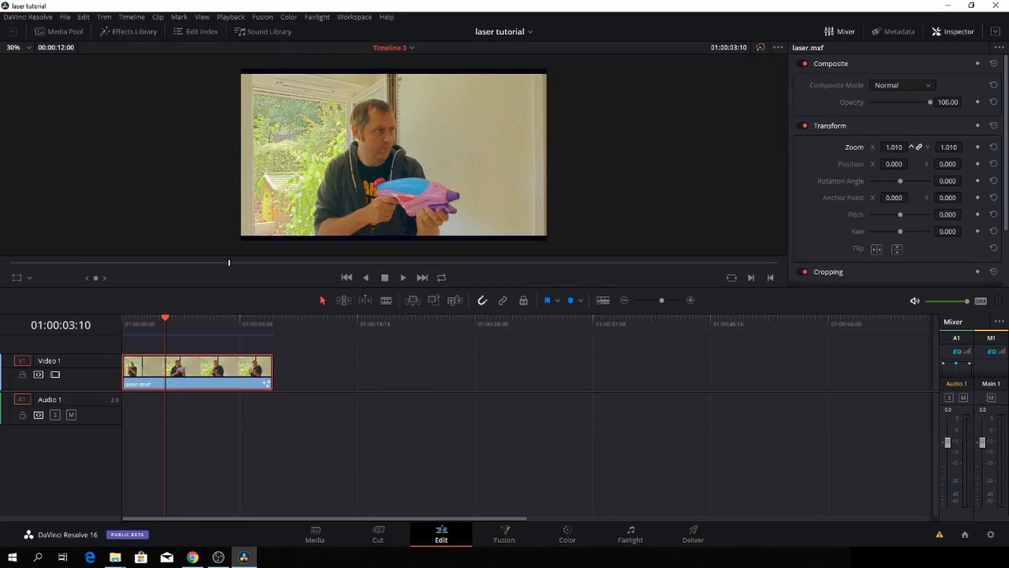
drag(890, 147, 895, 148)
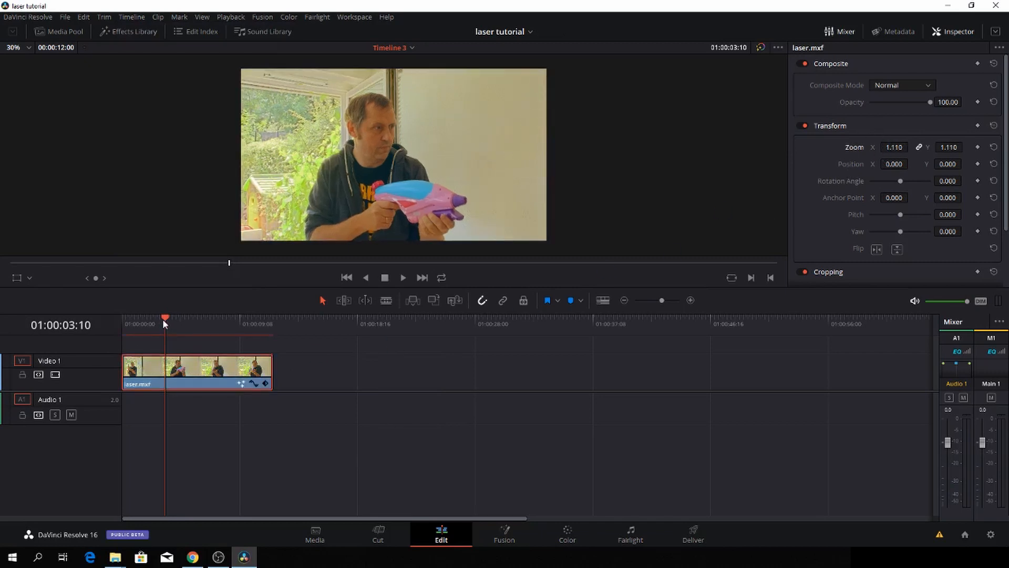
drag(165, 320, 125, 320)
key(space)
click(994, 148)
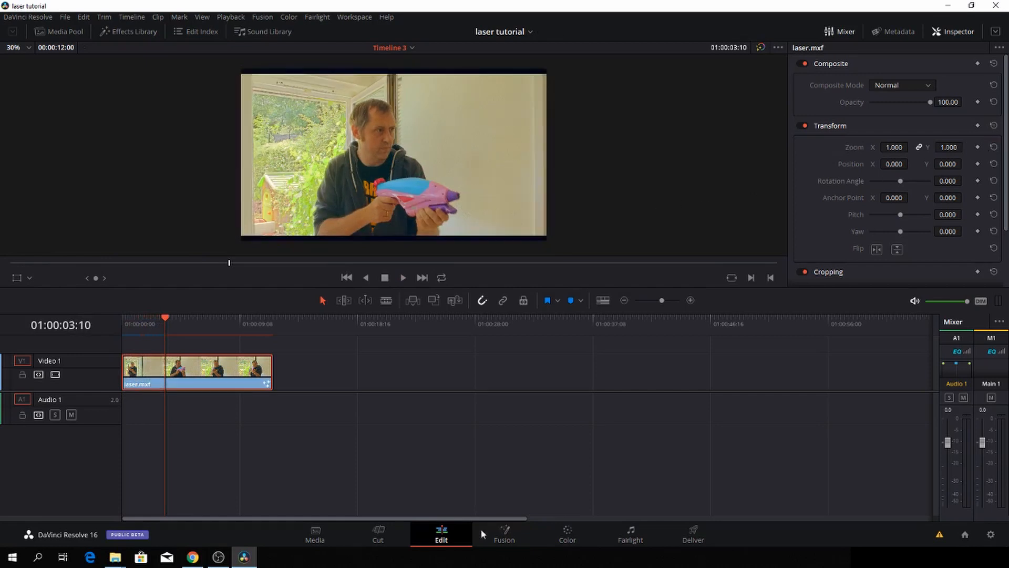
On the Fusion page, move MediaOut1 farther along the node chain and stack ColorCorrector1 and the light node below Merge2.
click(505, 540)
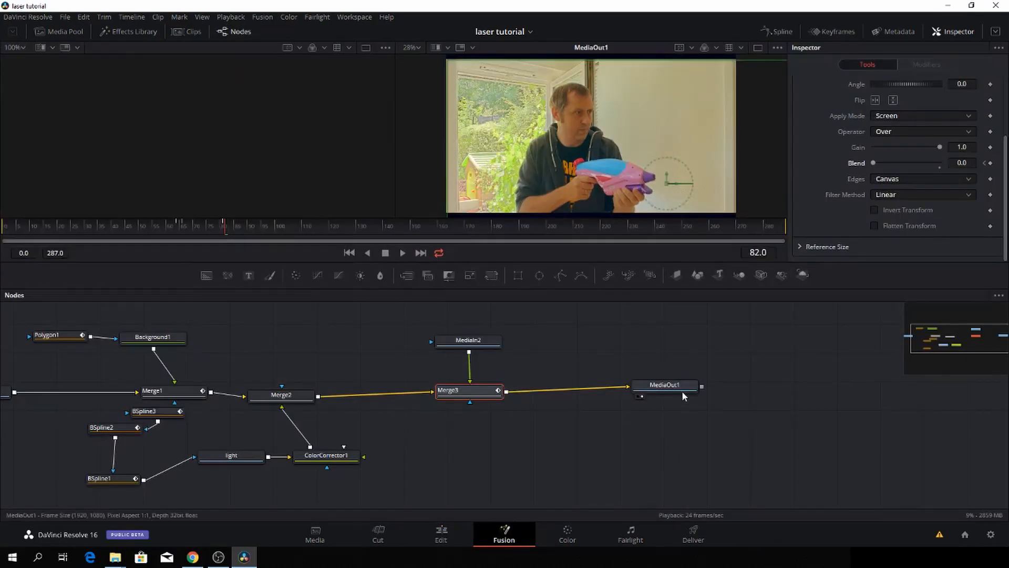
drag(678, 387, 778, 385)
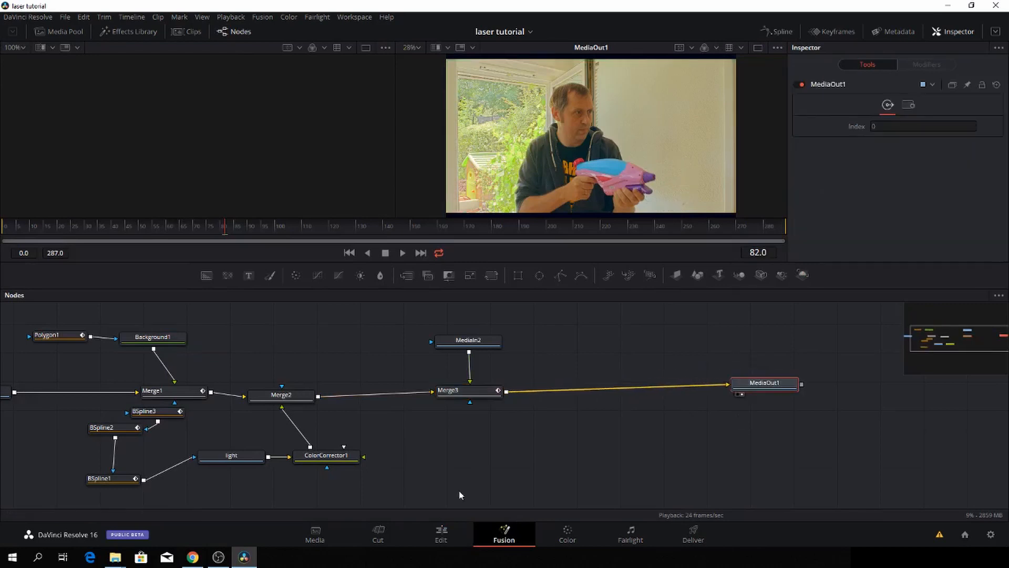
drag(260, 340, 428, 321)
drag(493, 435, 459, 408)
drag(400, 444, 463, 448)
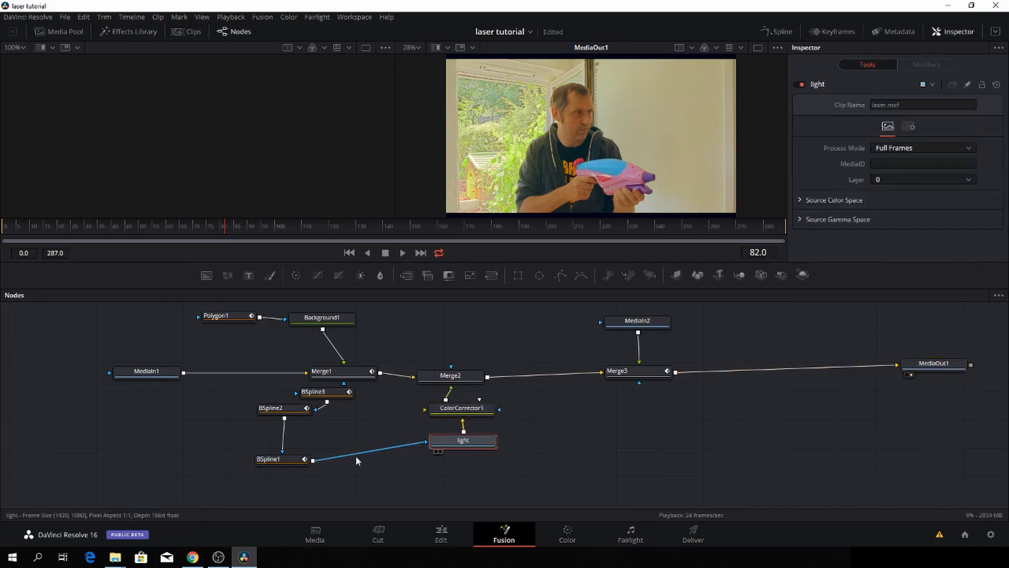
Stack the BSpline1, BSpline2 and BSpline3 mask nodes in a column below the light node.
drag(286, 459, 479, 485)
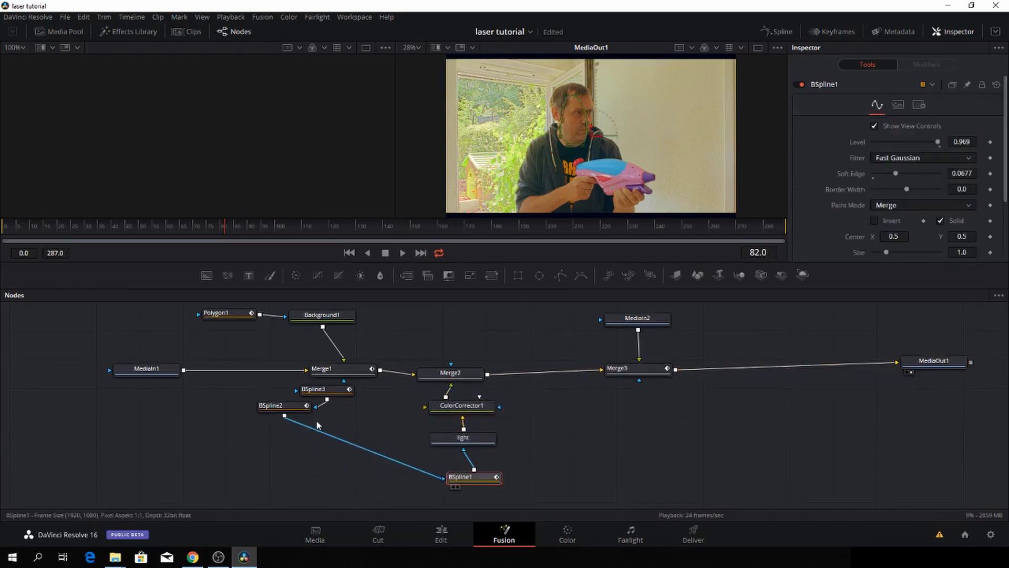
drag(292, 411, 482, 502)
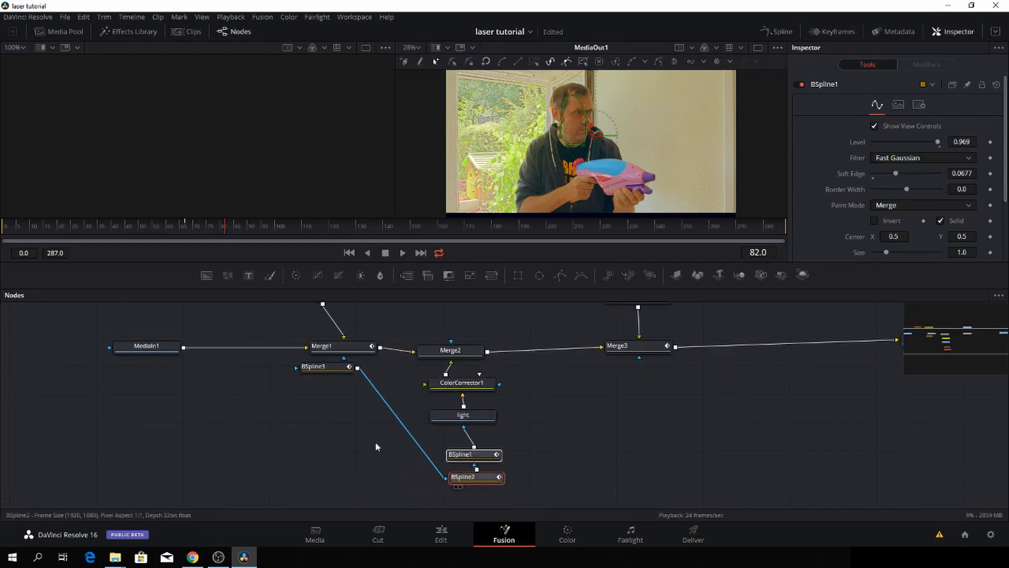
drag(328, 370, 482, 503)
Place the Polygon1 mask node directly above Background1.
scroll(406, 418, up, 2)
scroll(359, 409, up, 2)
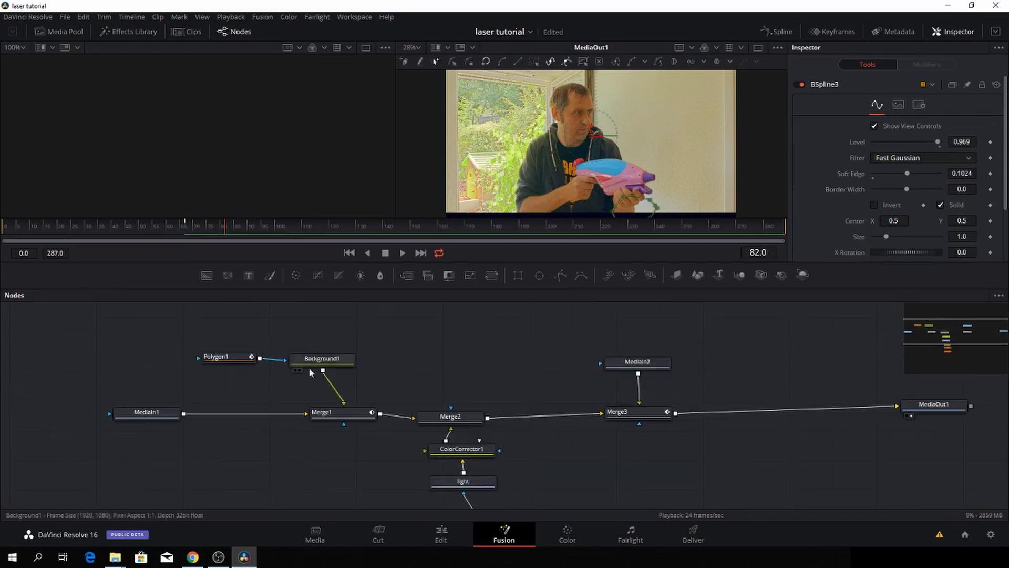
drag(227, 357, 323, 334)
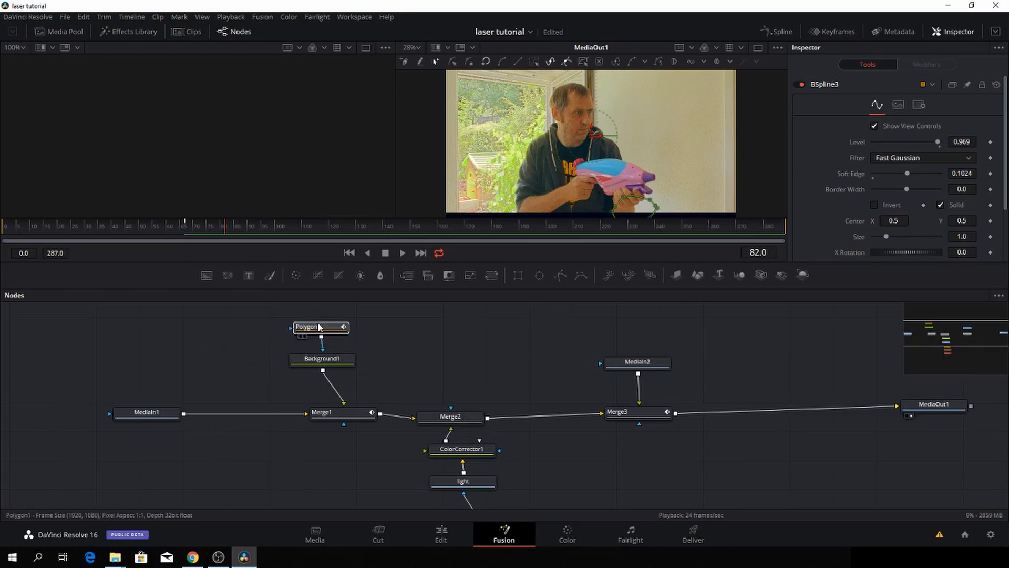
scroll(496, 380, down, 2)
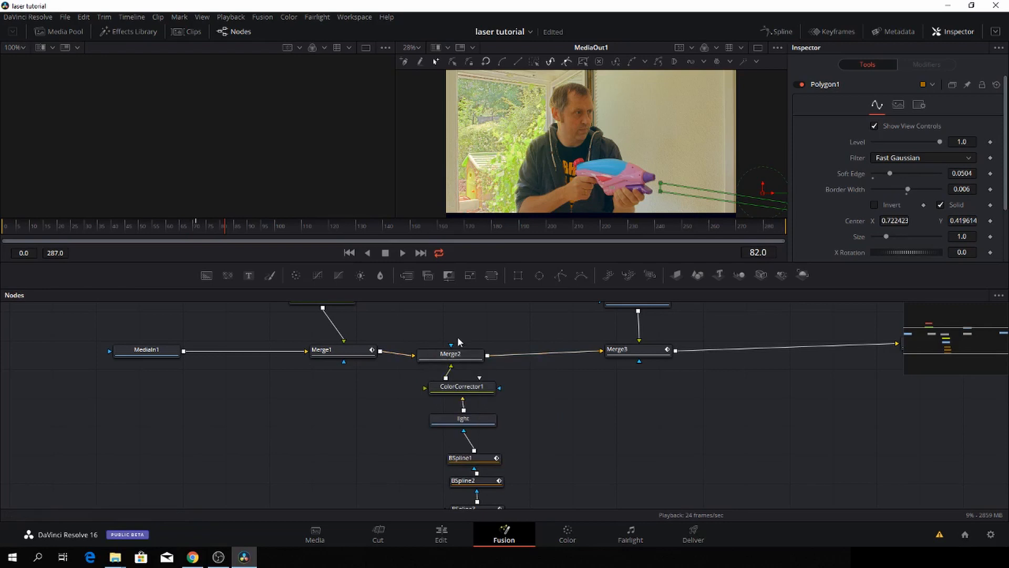
At frame 136, move MediaOut1 farther along the node chain and add a second Background node above the gap after Merge3.
scroll(627, 384, up, 2)
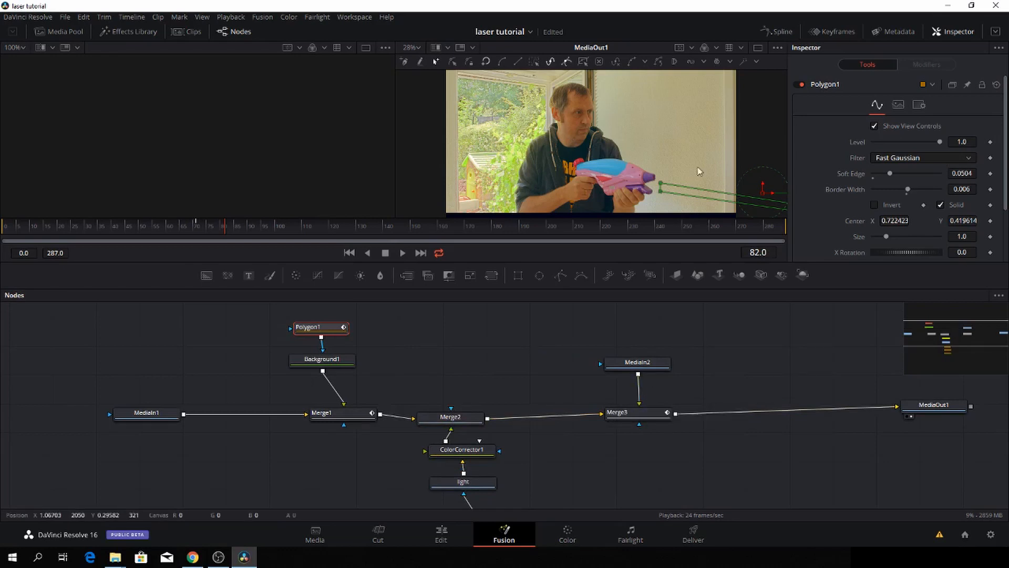
drag(229, 229, 377, 253)
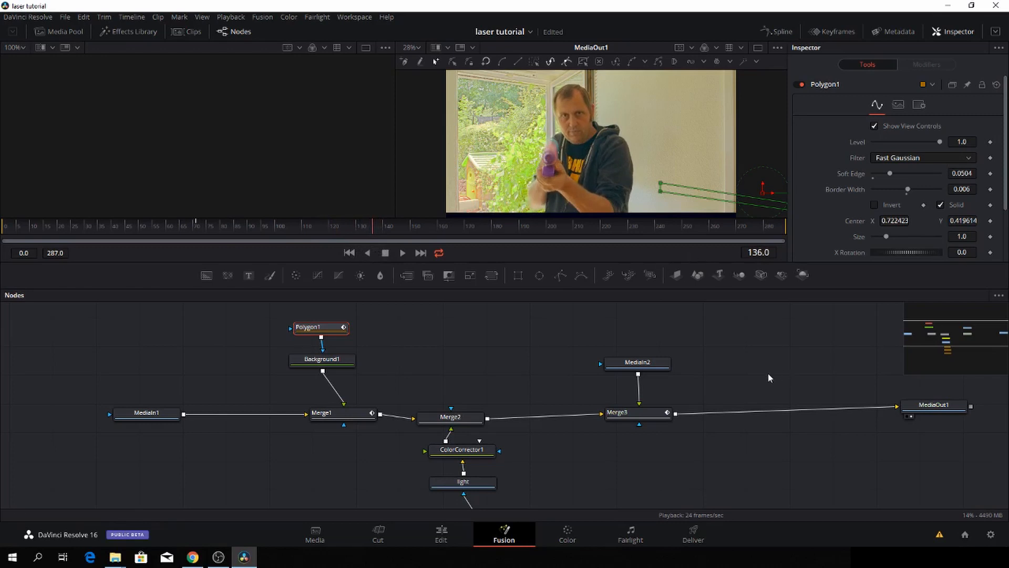
drag(687, 361, 809, 360)
drag(727, 462, 460, 459)
drag(804, 395, 934, 403)
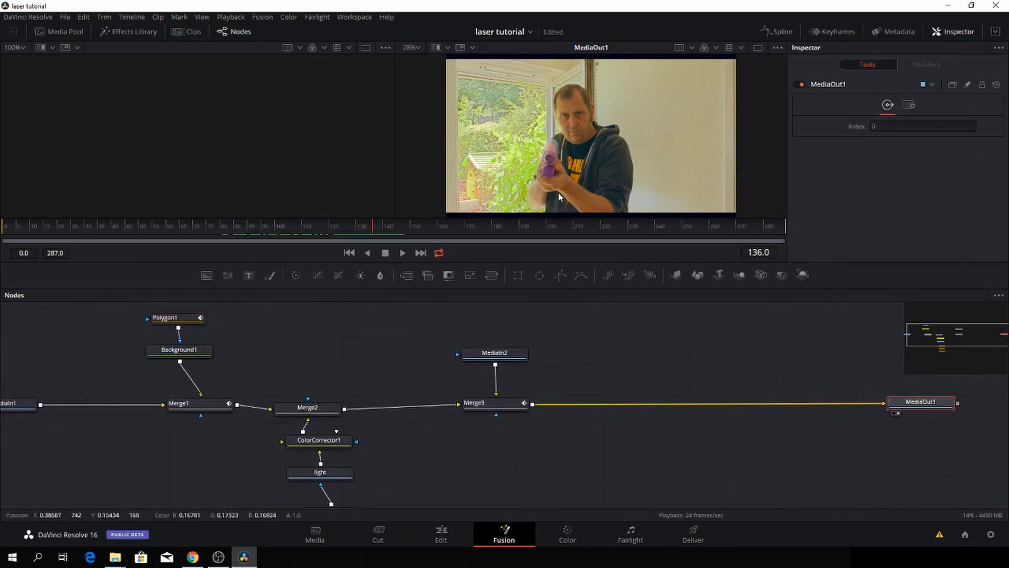
drag(206, 279, 650, 350)
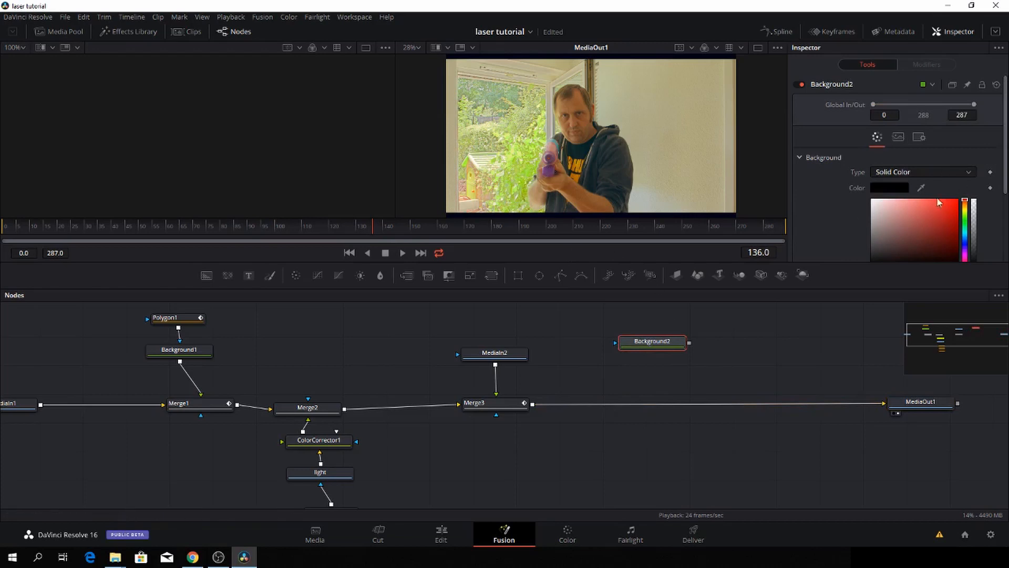
Save Background1's red, #de1d1d, as a custom color in the color picker.
click(196, 351)
scroll(940, 205, down, 3)
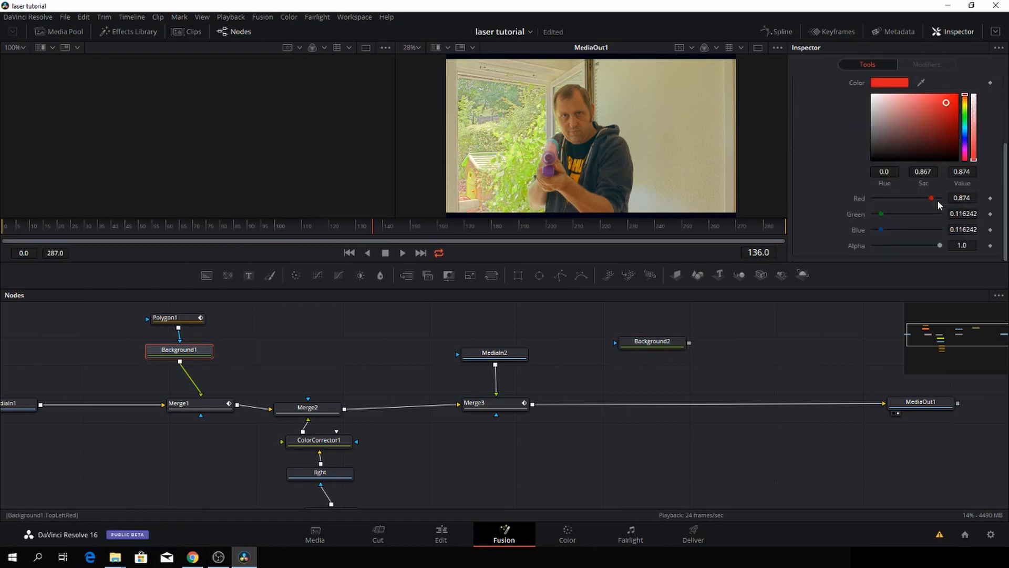
scroll(978, 212, up, 2)
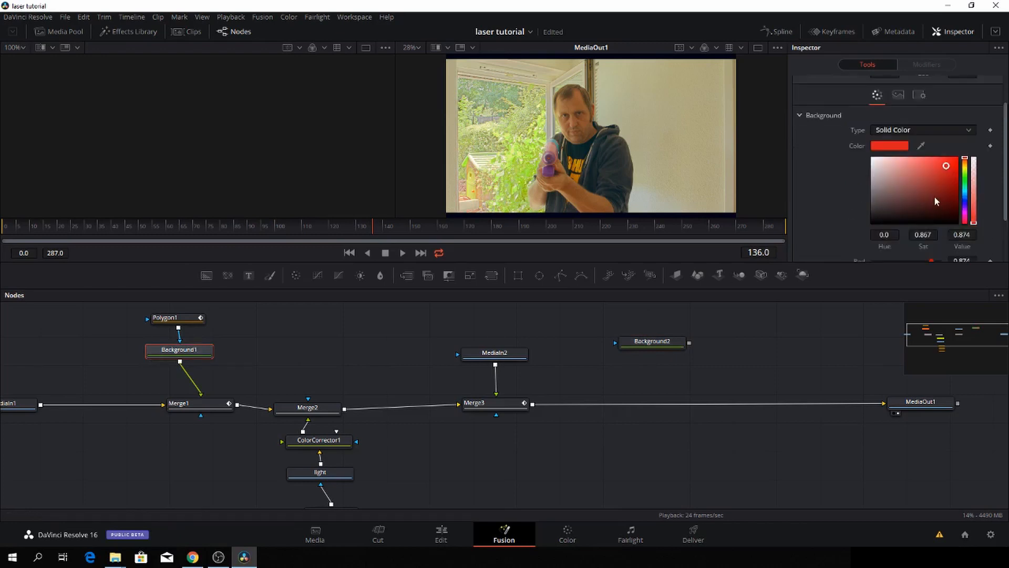
scroll(937, 201, down, 2)
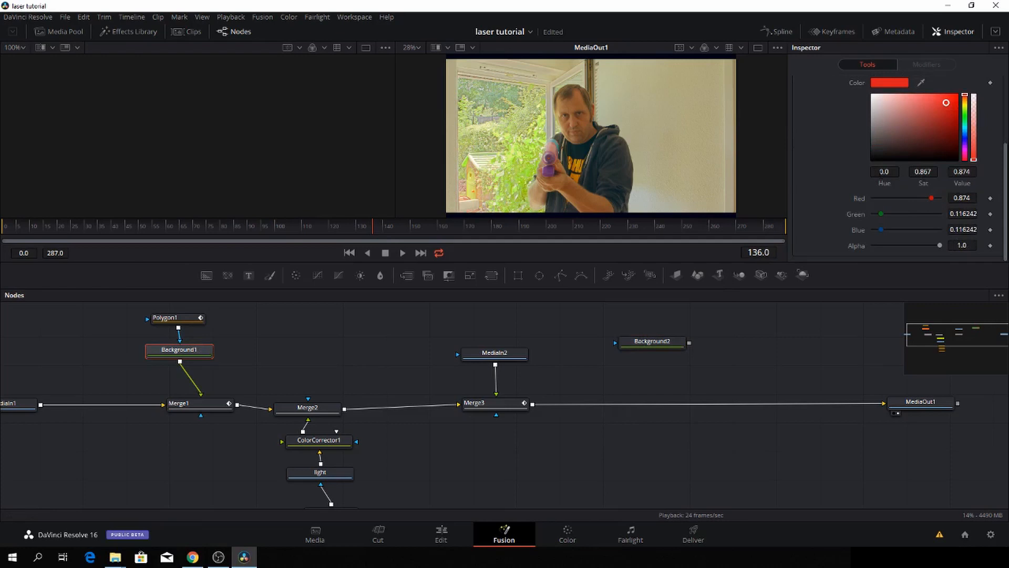
scroll(881, 197, up, 2)
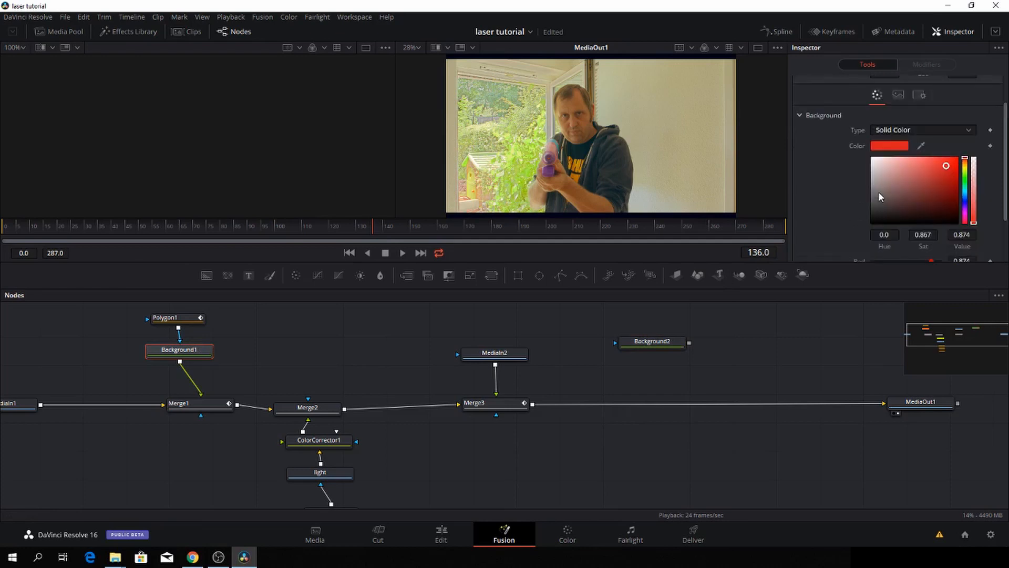
click(898, 149)
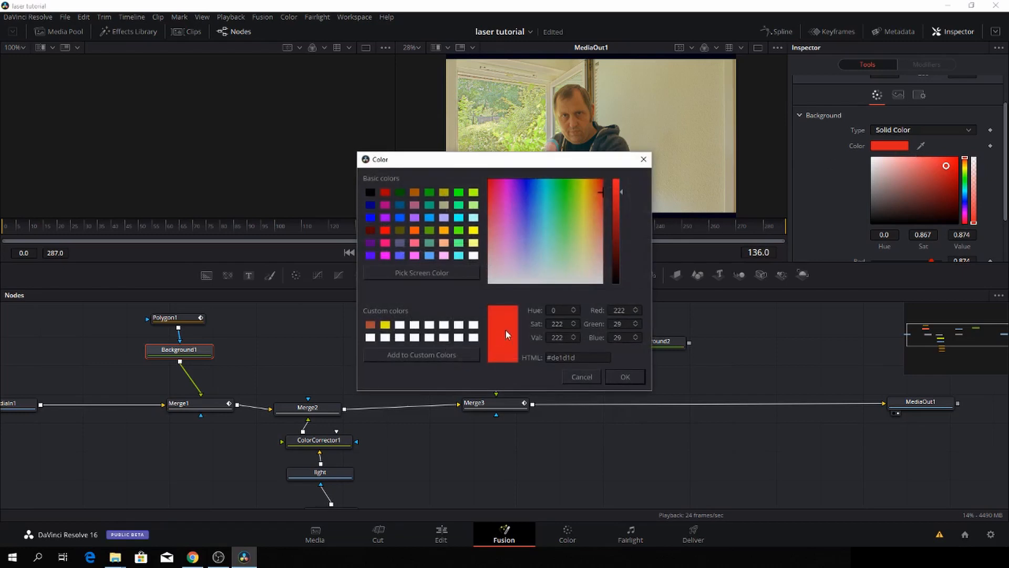
click(446, 354)
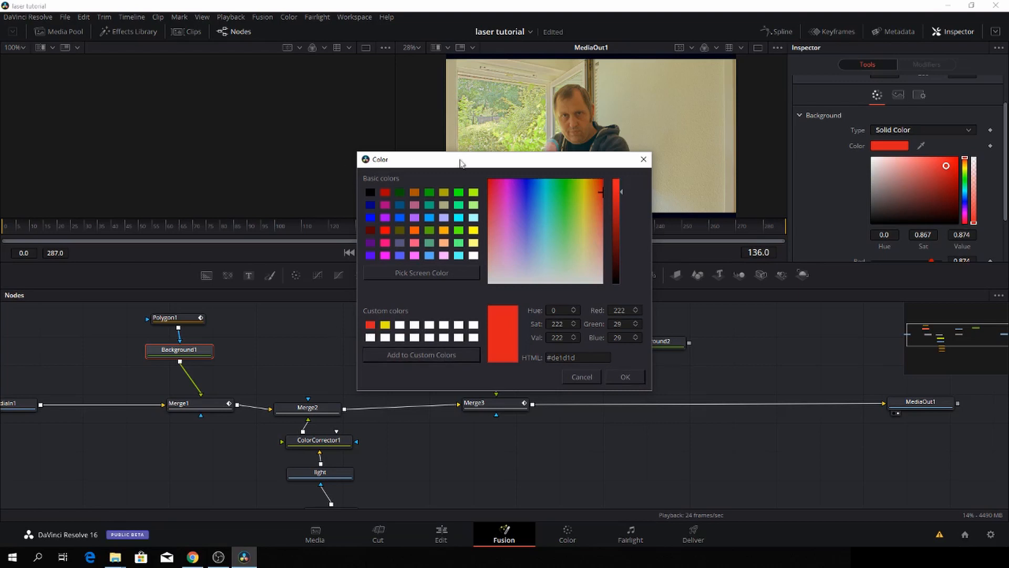
click(643, 159)
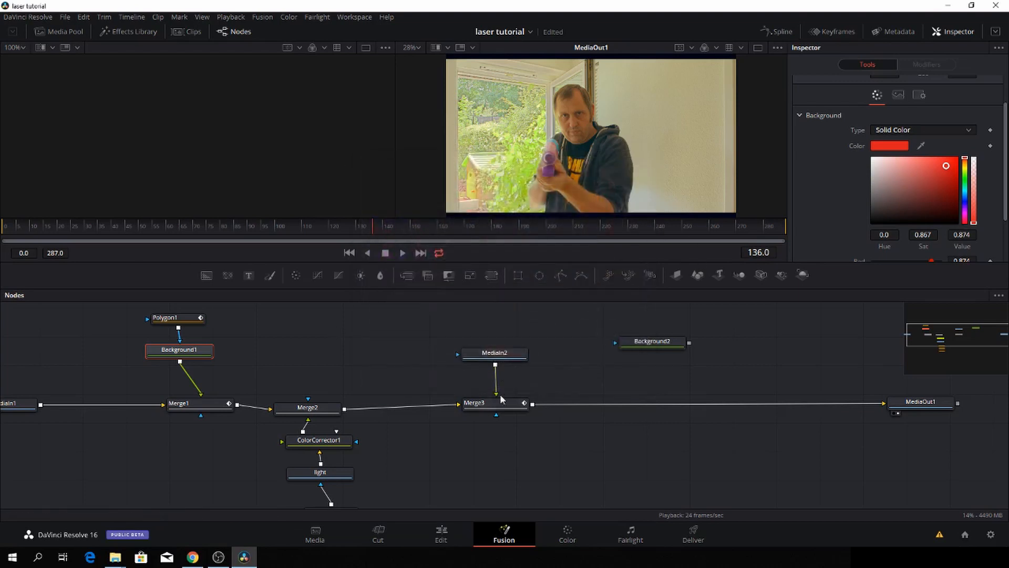
Set Background2's color to the saved custom red #de1d1d and shift the node slightly along the chain.
click(504, 354)
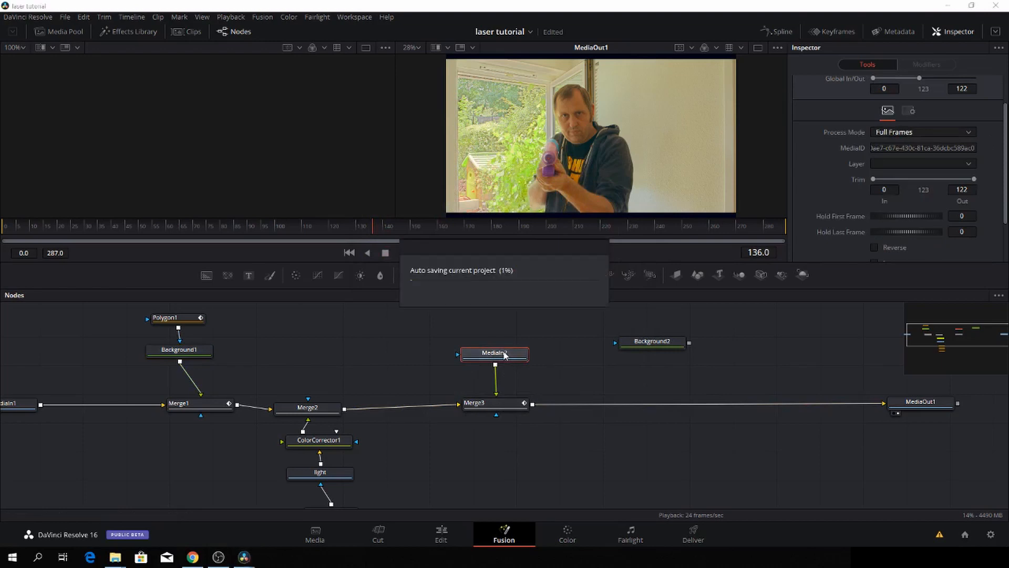
click(661, 345)
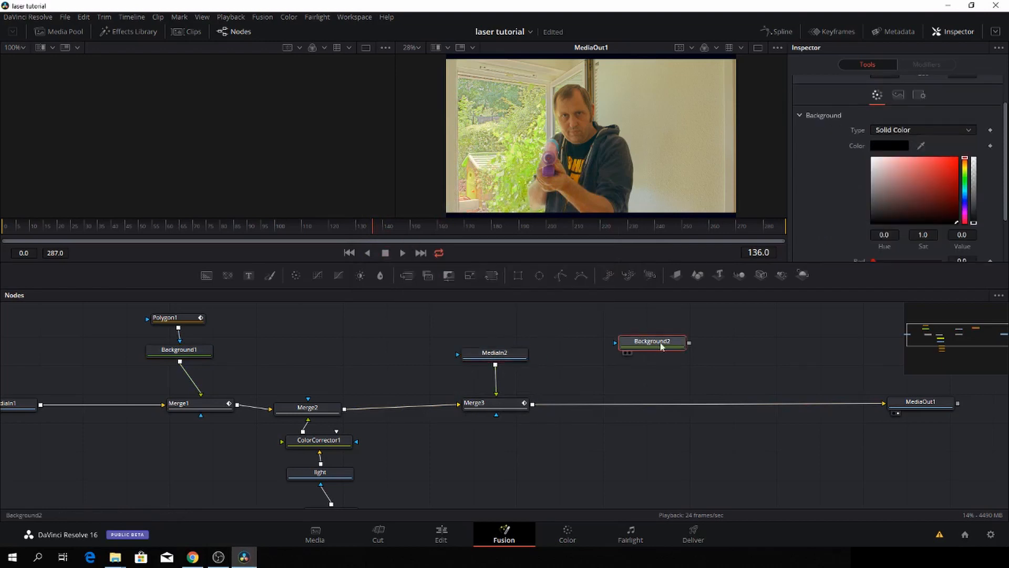
click(887, 150)
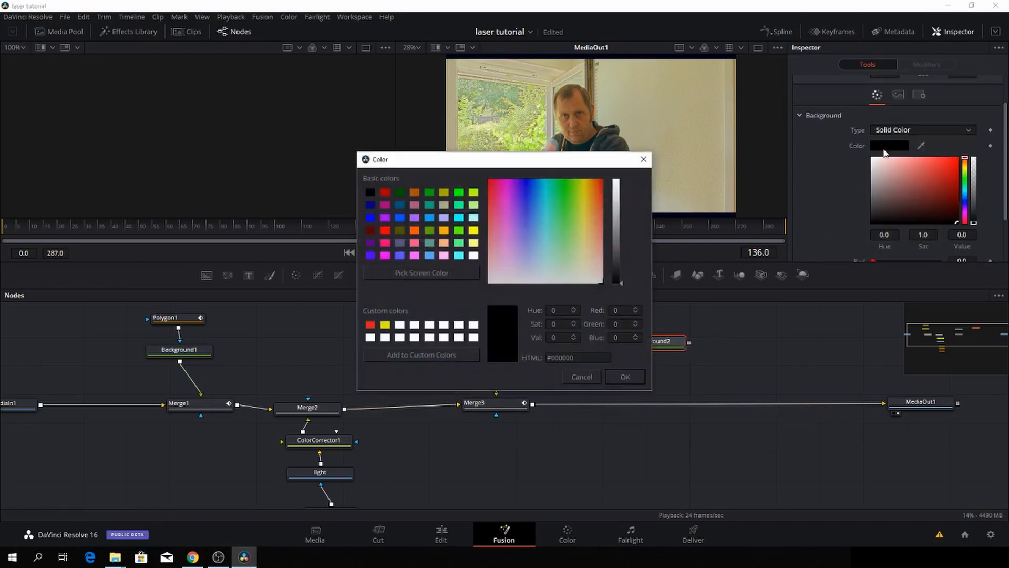
click(371, 324)
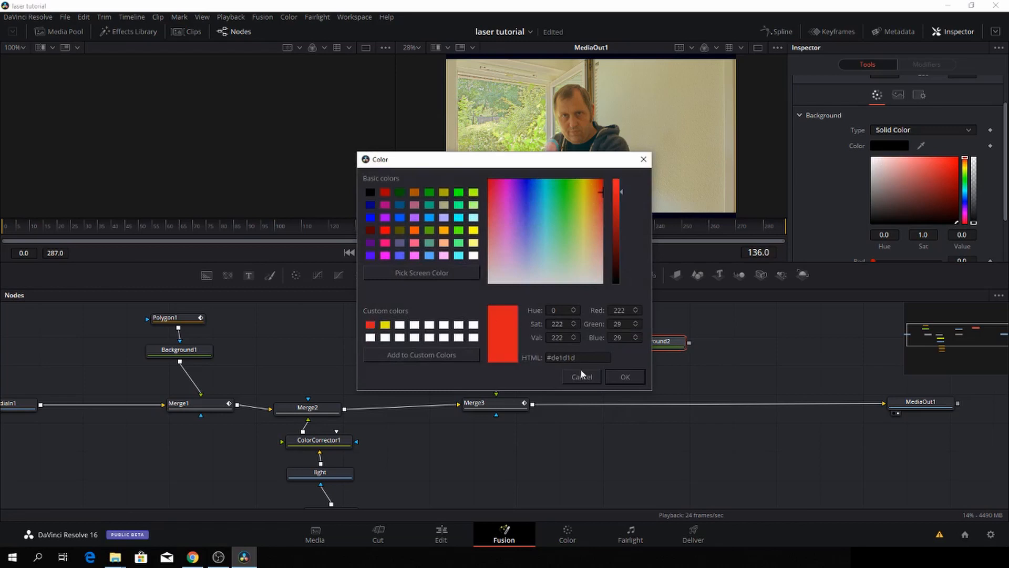
click(621, 375)
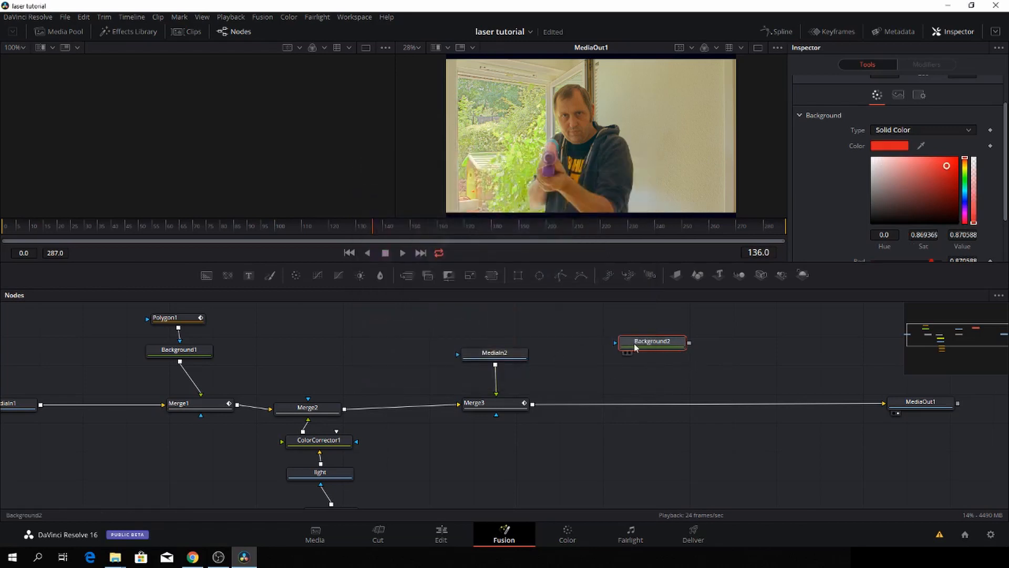
drag(636, 346, 674, 345)
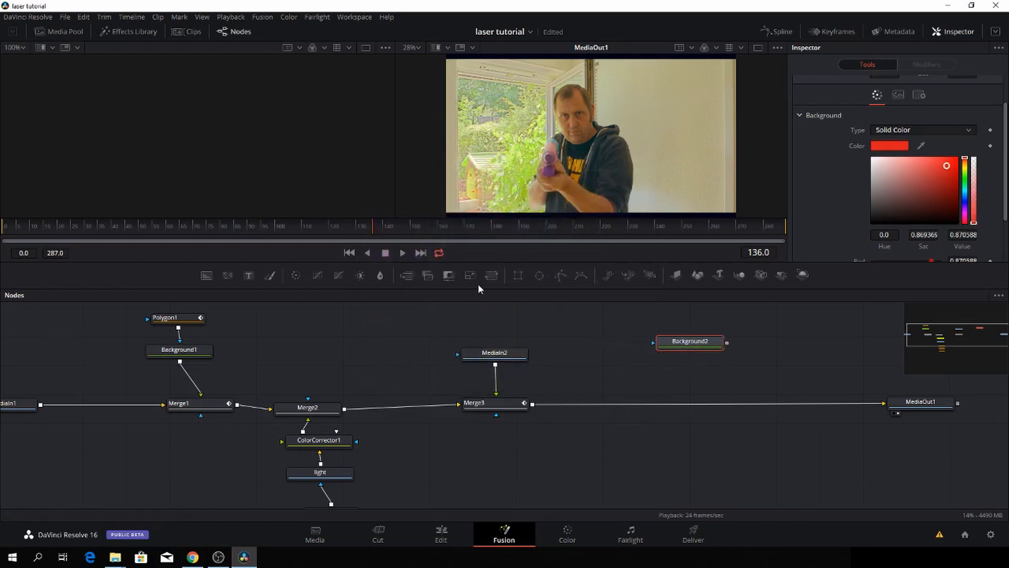
Add a Polygon mask node to Background2's effect mask input and show Background2 in the empty viewer.
drag(560, 274, 652, 341)
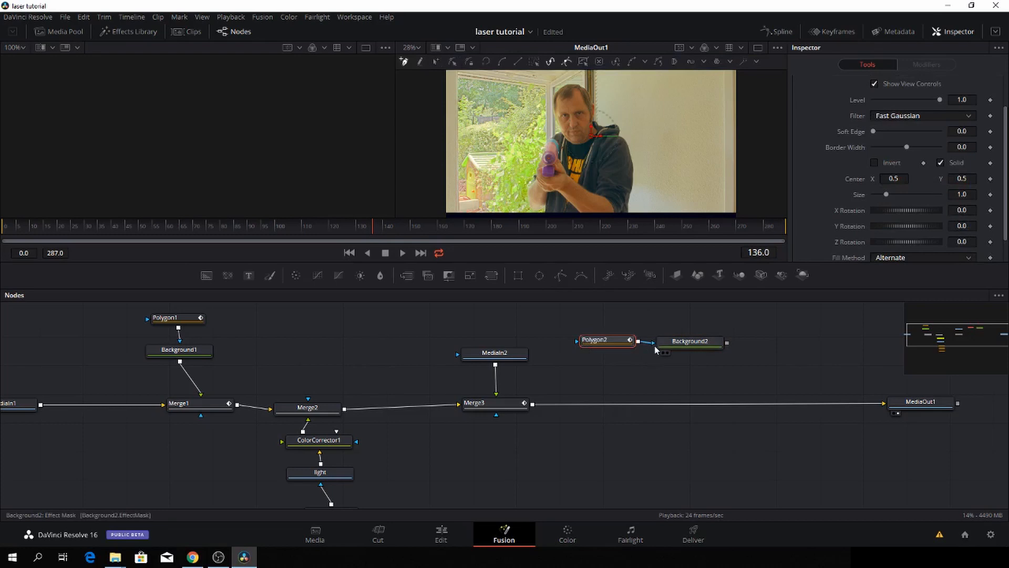
click(690, 342)
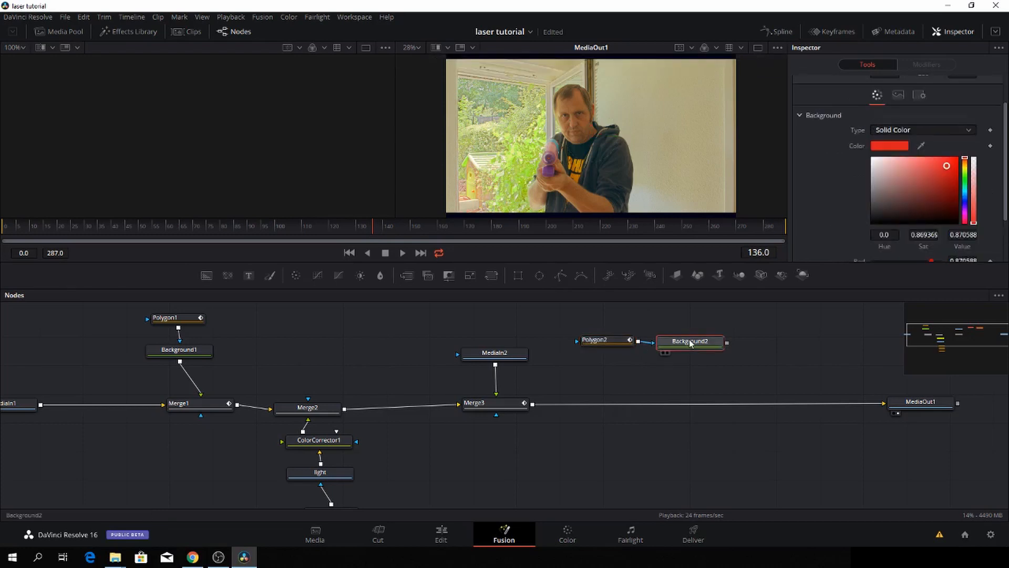
key(1)
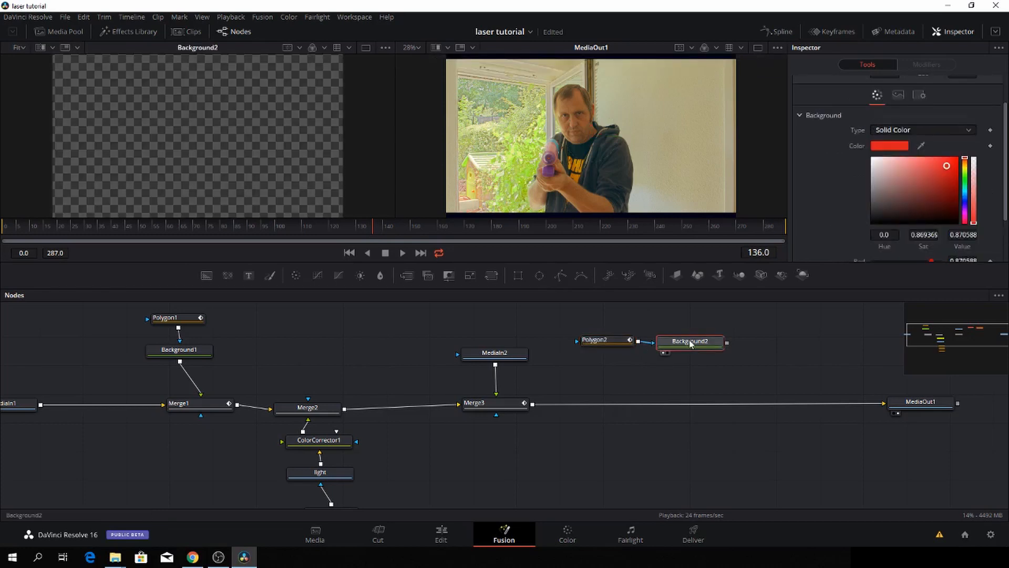
Detach Polygon2, draw a closed, narrow beam shape widening from the gun muzzle to below the frame, and reconnect it to Background2's mask.
click(644, 342)
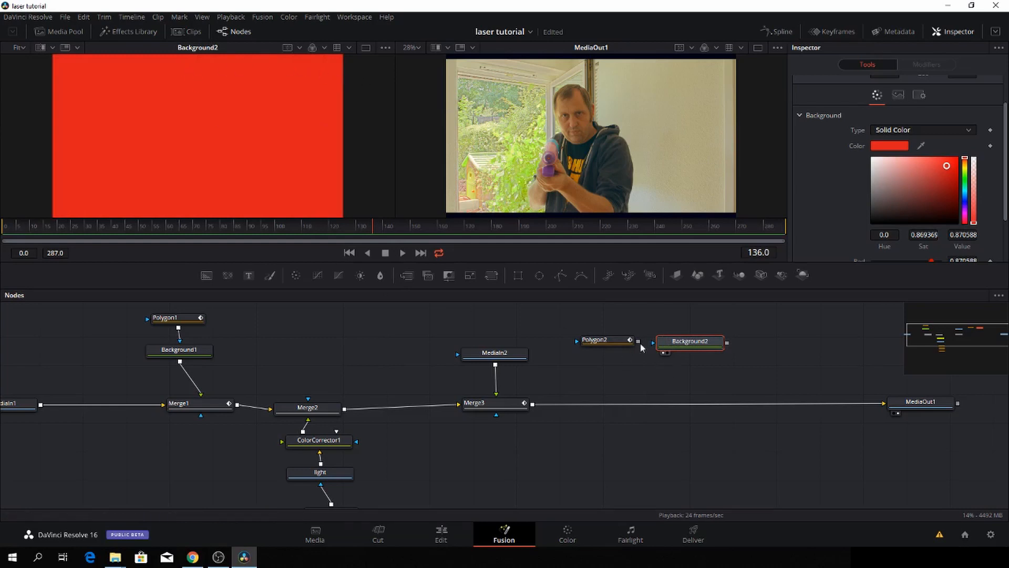
click(615, 344)
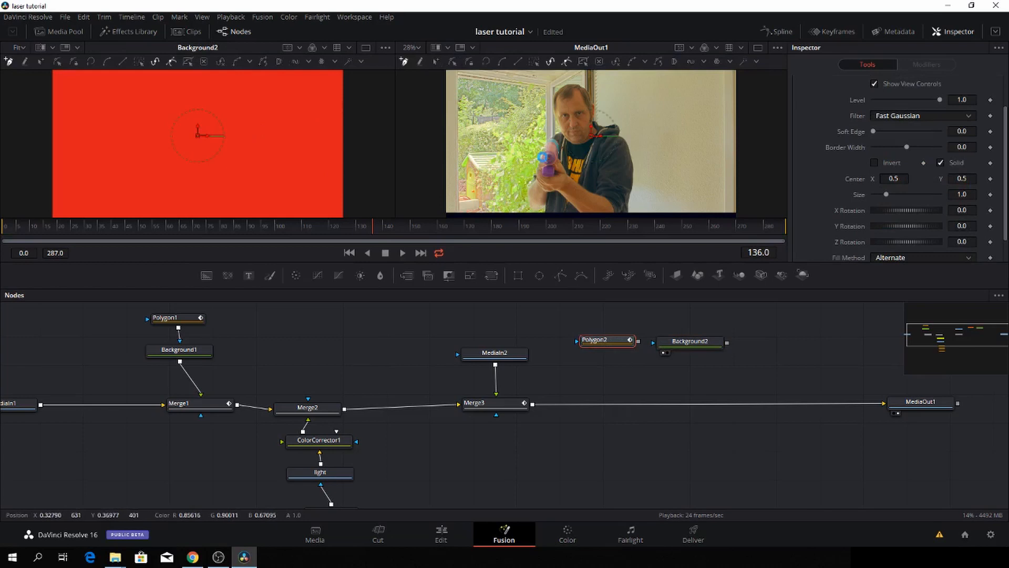
click(544, 155)
click(519, 166)
click(494, 185)
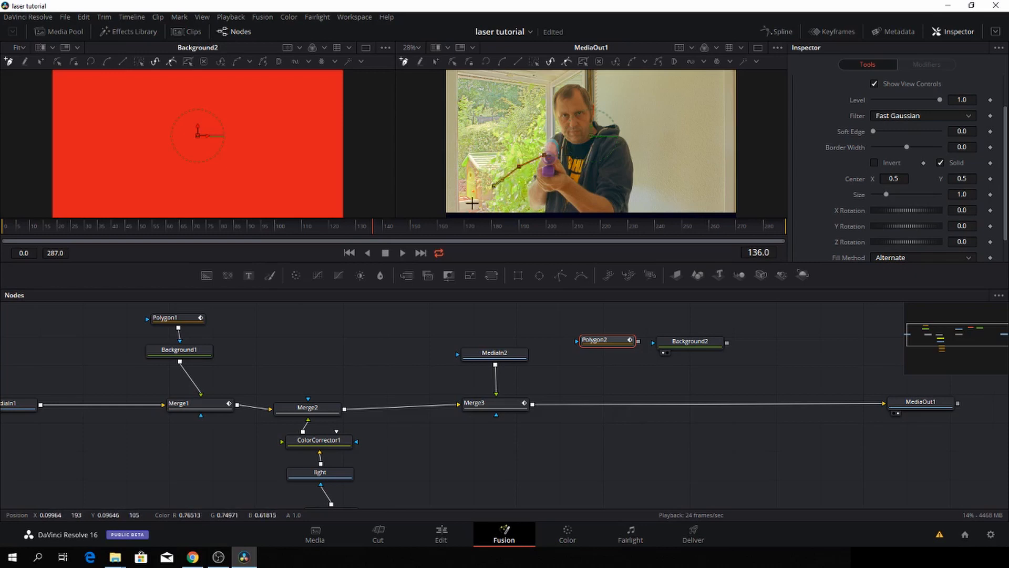
scroll(473, 195, down, 2)
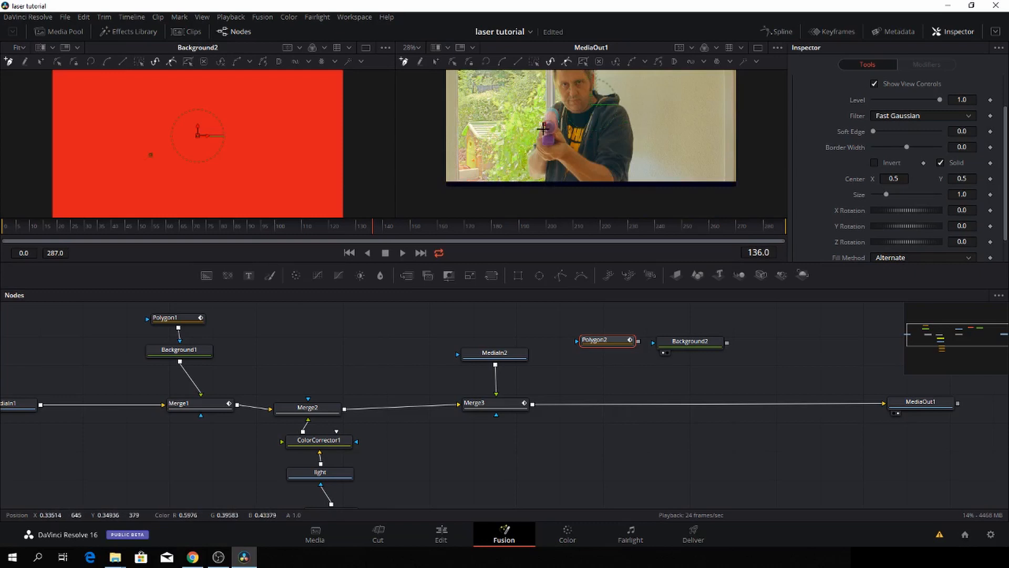
click(495, 196)
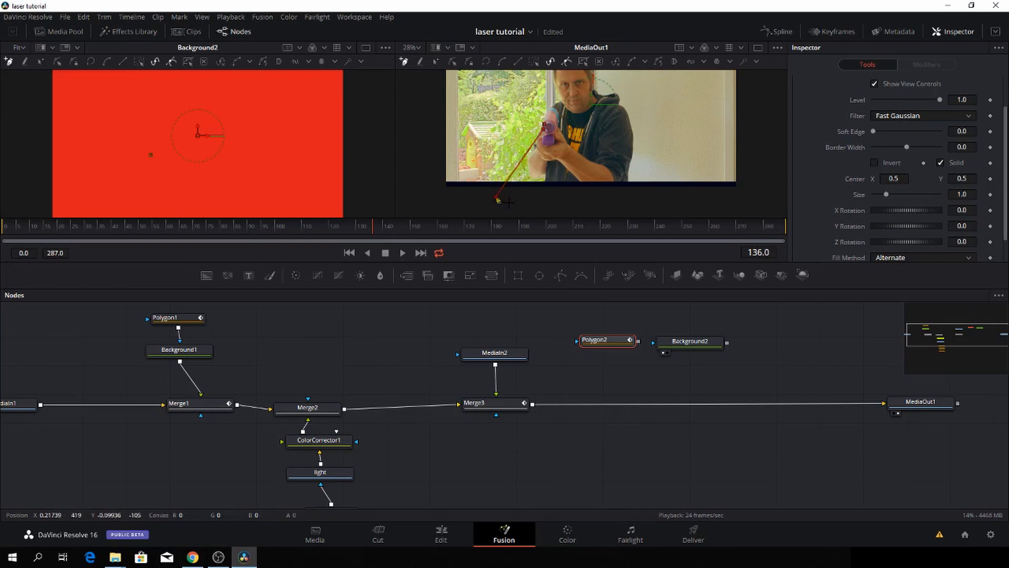
click(548, 129)
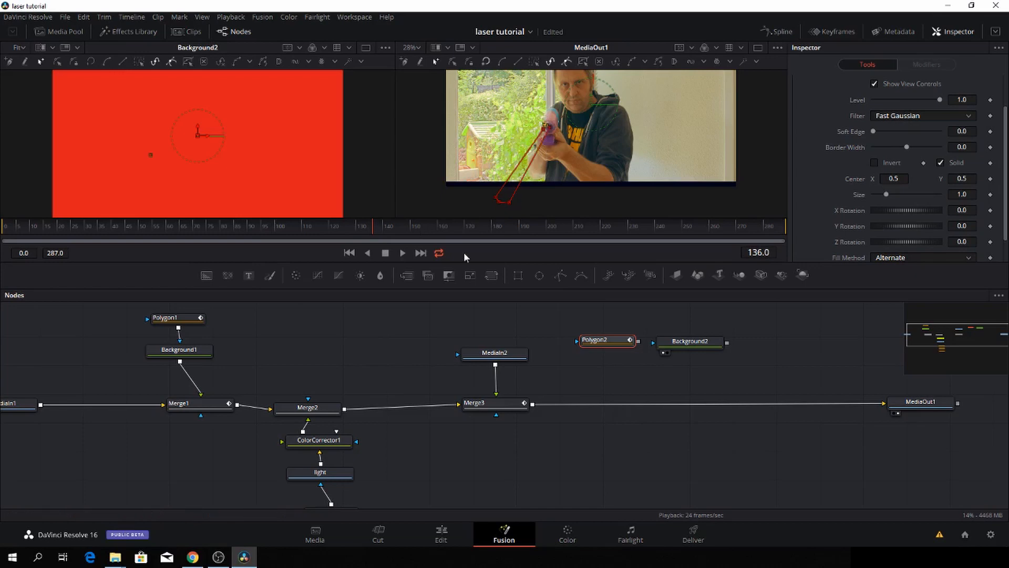
drag(639, 343, 654, 341)
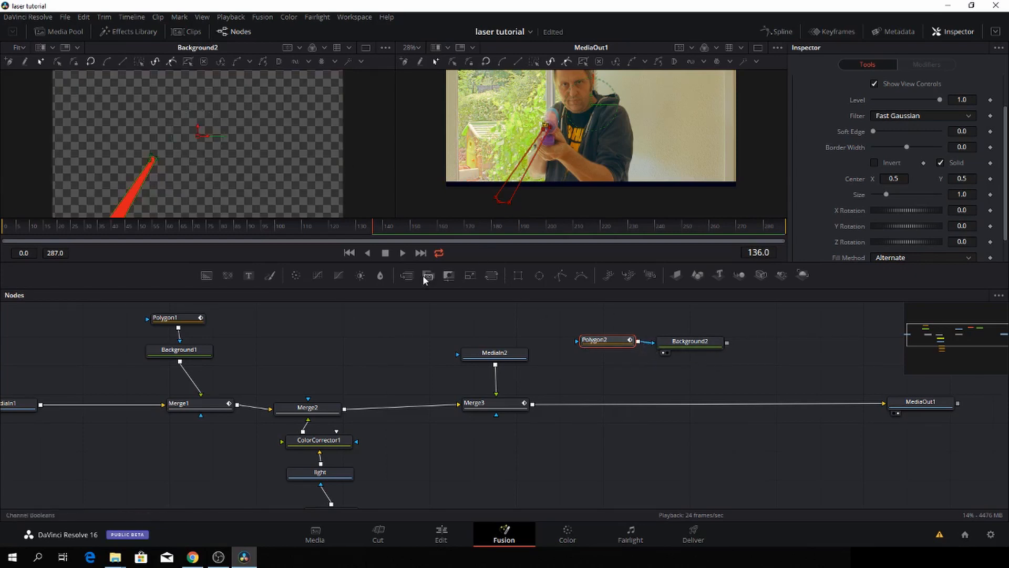
Insert a Merge node between Merge3 and MediaOut1 with Background2 as its foreground, and rearrange Background2 and Polygon2 above it.
drag(411, 275, 669, 403)
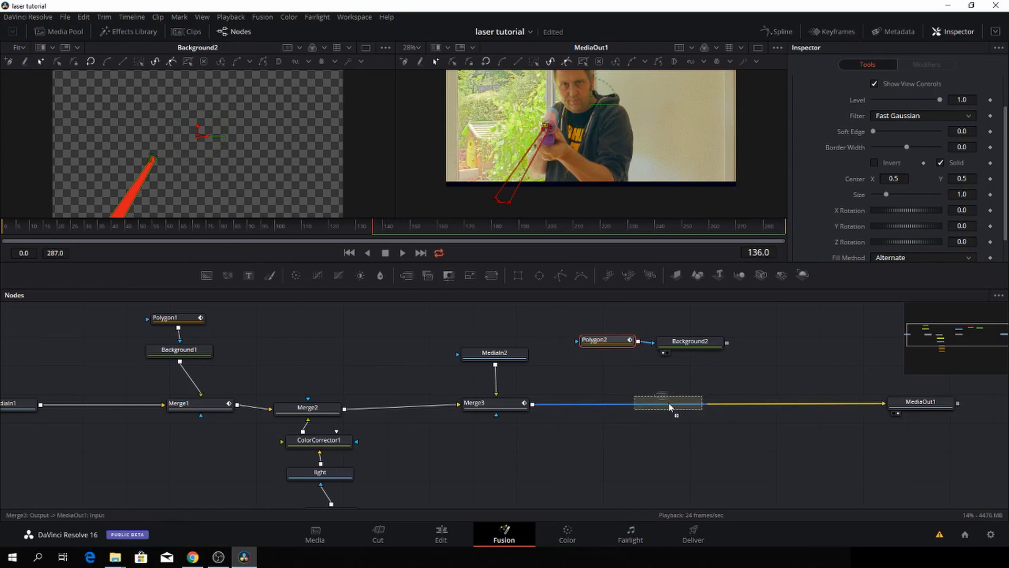
drag(725, 342, 666, 400)
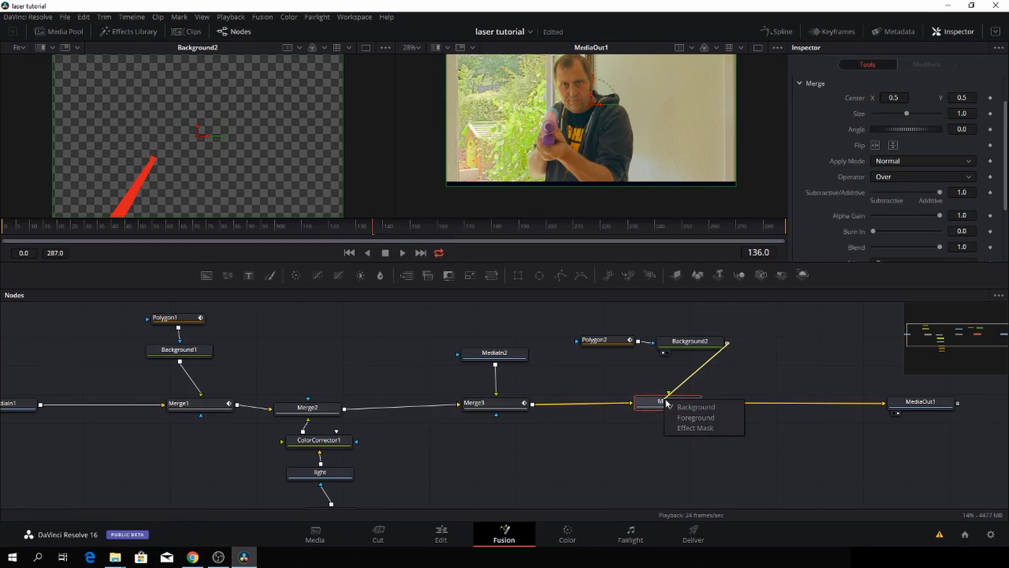
click(698, 418)
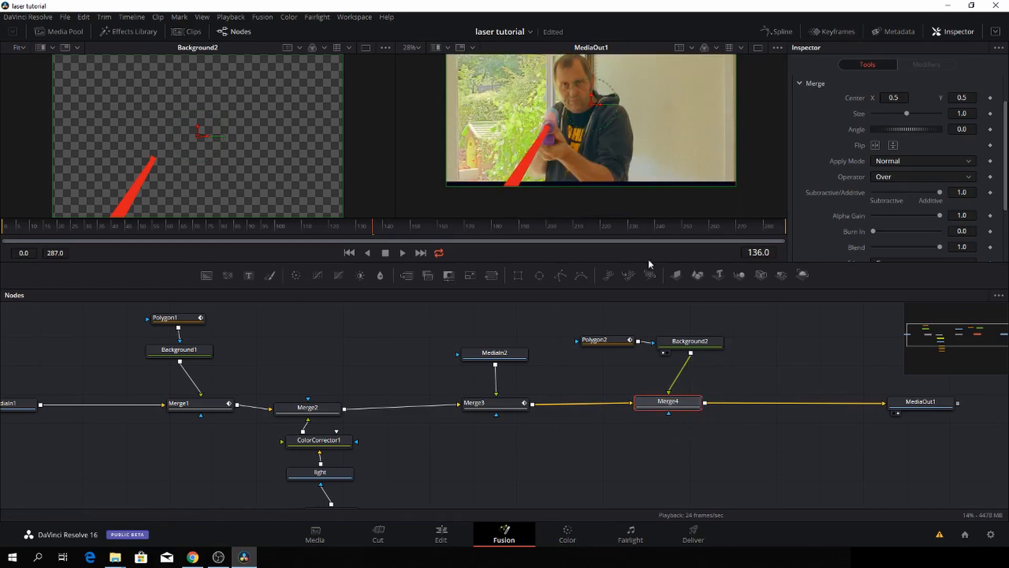
drag(691, 344, 674, 340)
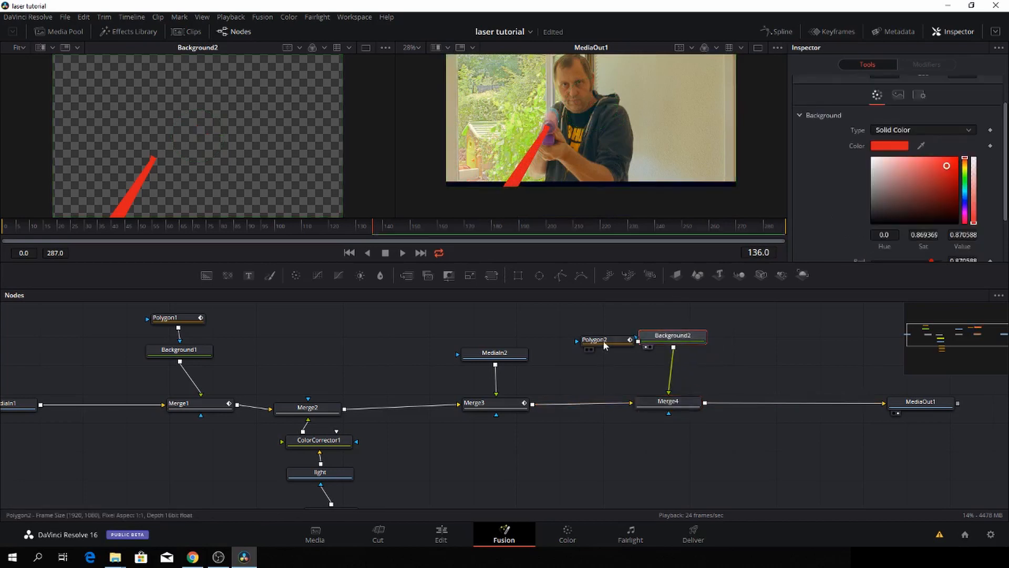
drag(604, 343, 571, 329)
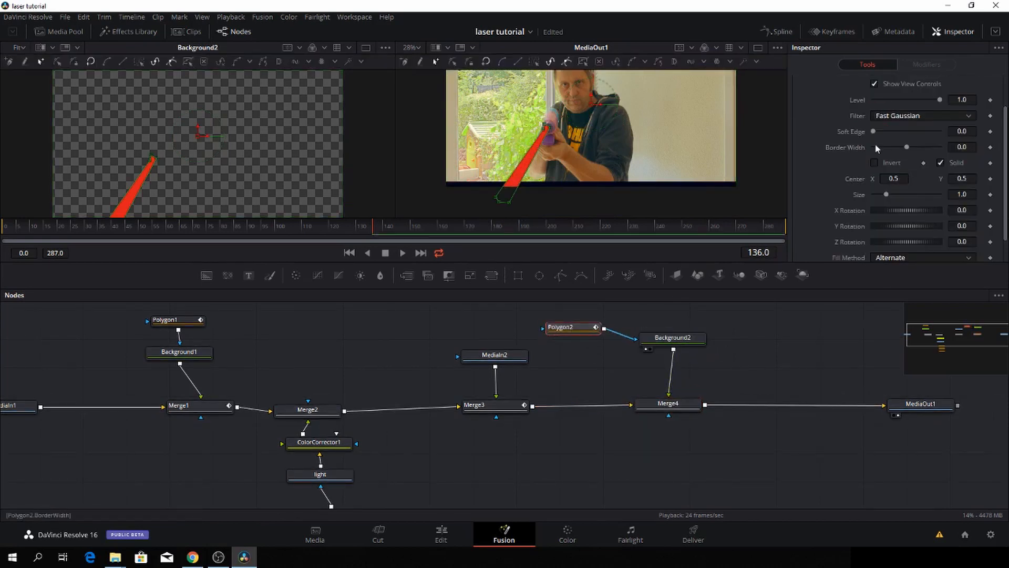
Set Polygon2's Soft Edge to 0.0362 and move its center to about X 0.509, Y 0.503.
drag(875, 130, 906, 148)
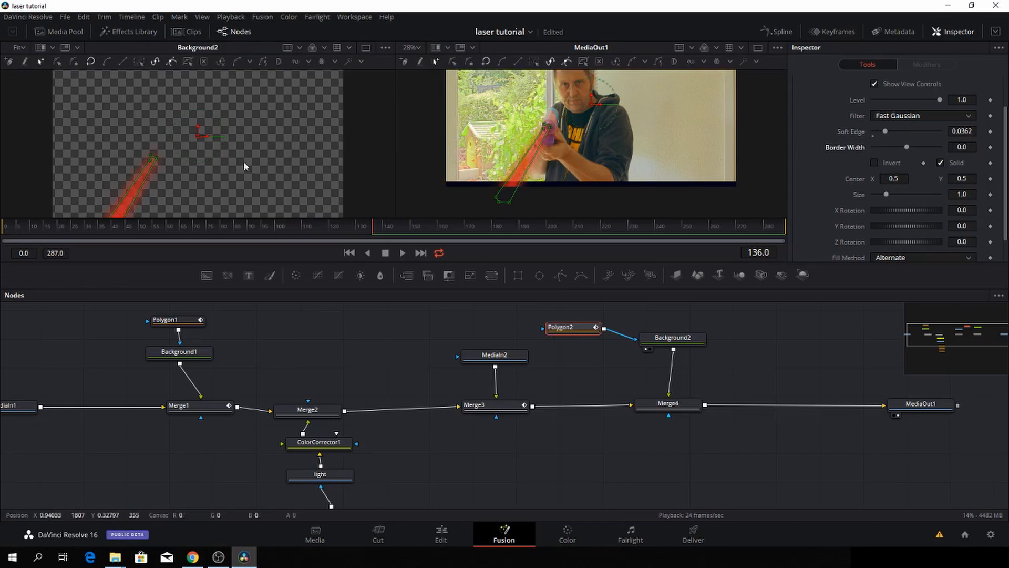
drag(198, 136, 201, 135)
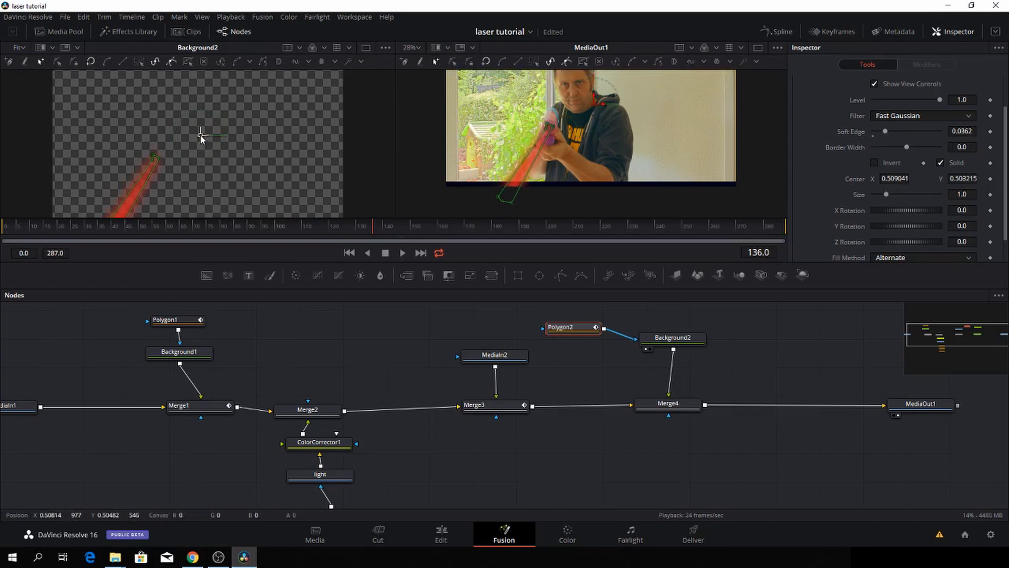
click(923, 406)
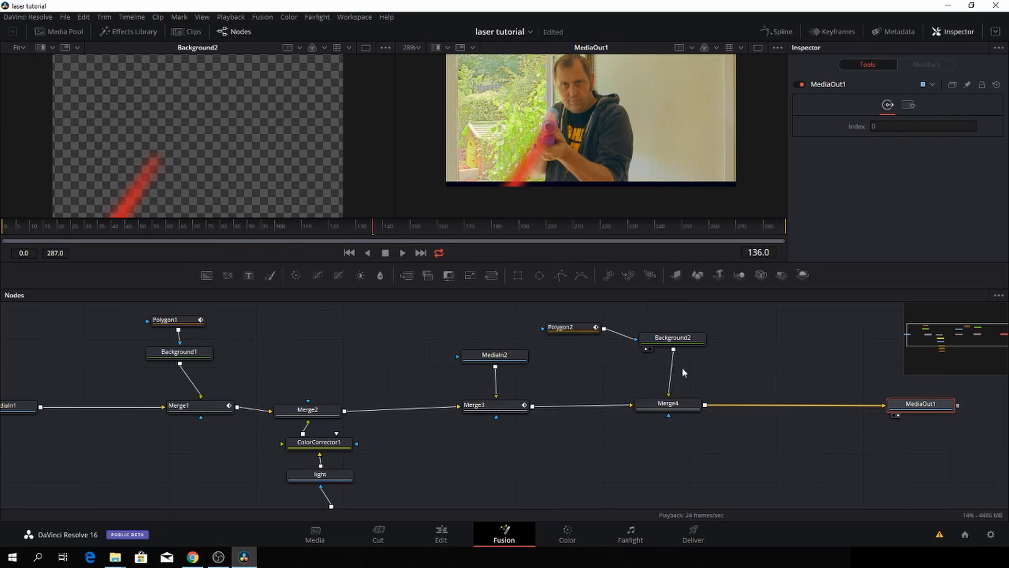
Move the center of Merge4 to about X 0.505, Y 0.513.
click(668, 403)
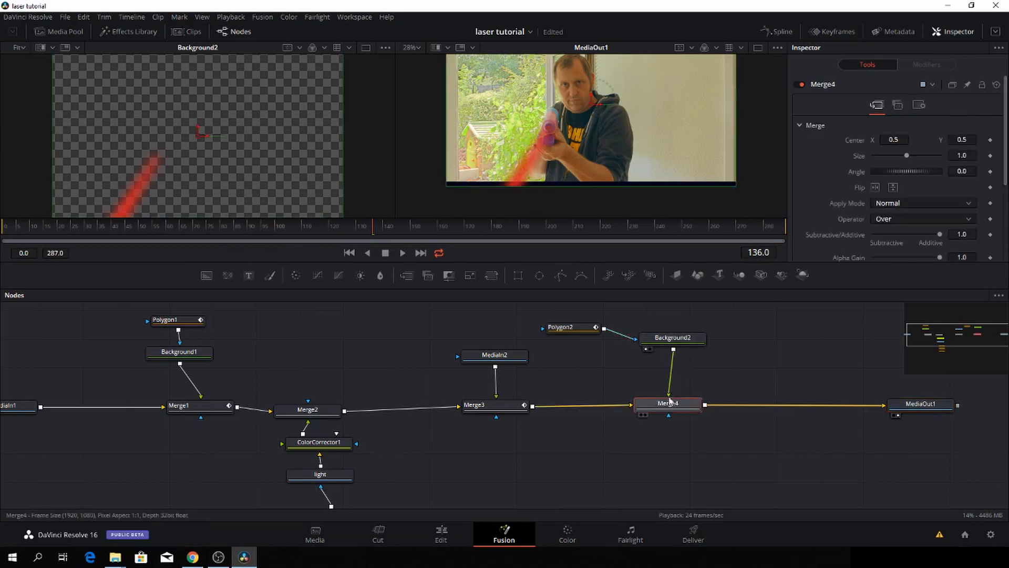
drag(592, 105, 593, 105)
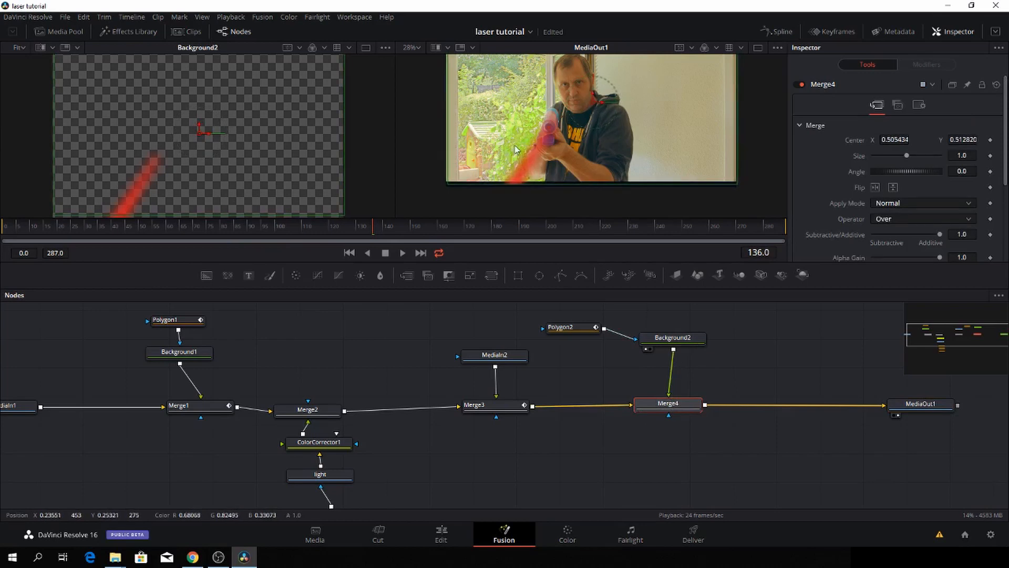
Shift Polygon2, Background2 and Merge4 closer to Merge3 to free up space before MediaOut1.
scroll(754, 390, down, 2)
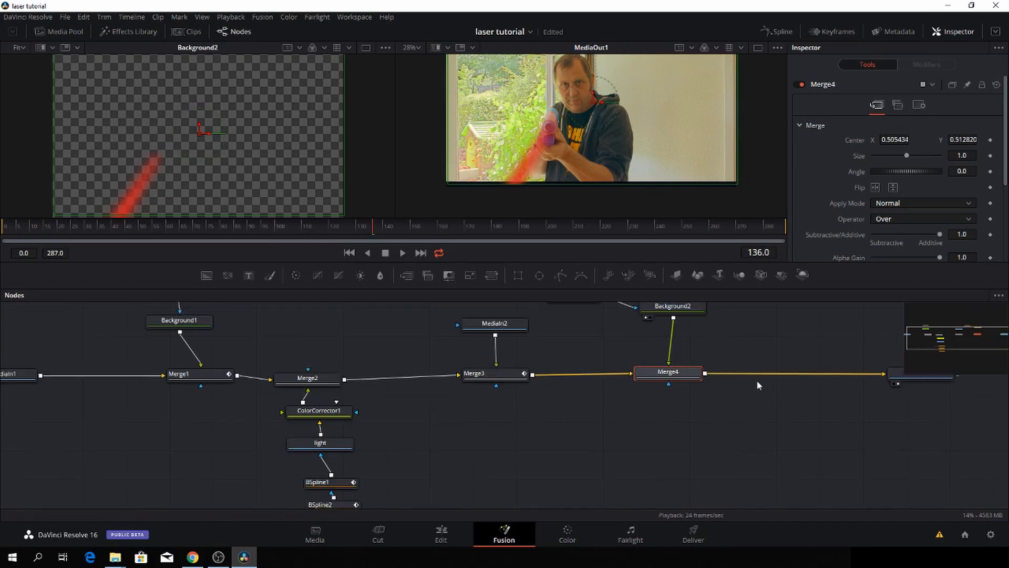
scroll(532, 445, down, 4)
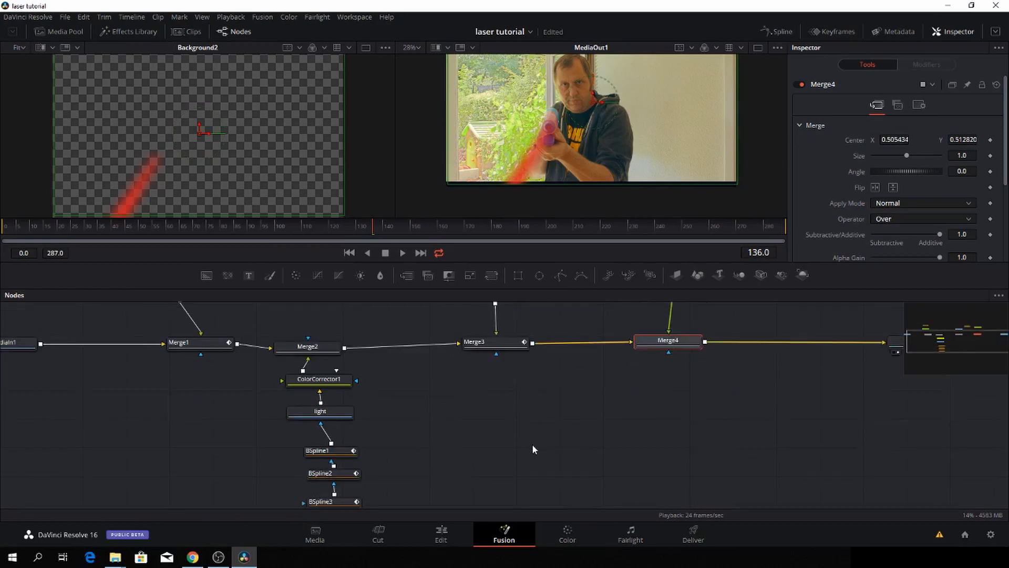
scroll(381, 405, up, 2)
scroll(755, 368, up, 2)
scroll(746, 373, up, 2)
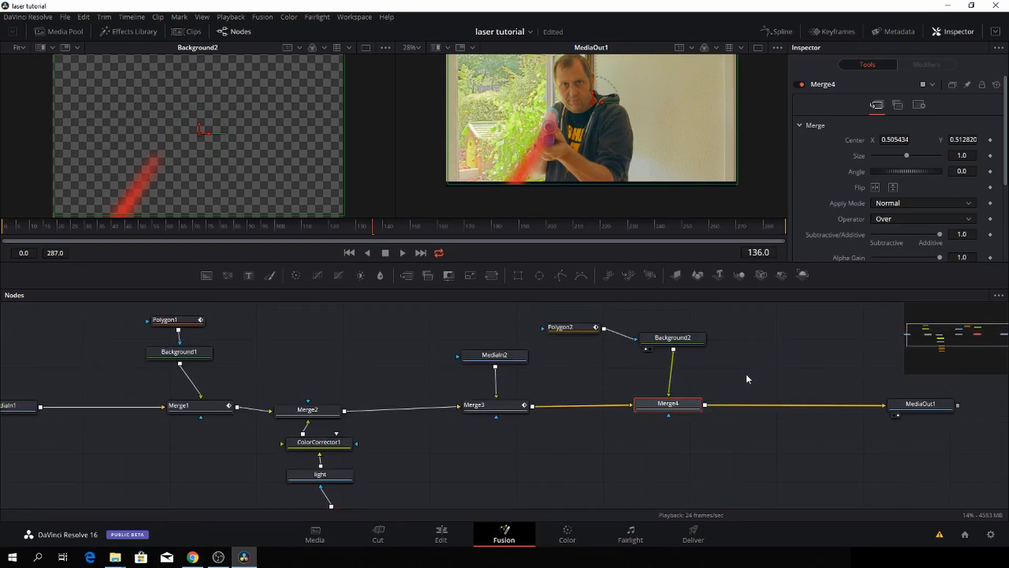
drag(571, 329, 543, 323)
drag(661, 345, 616, 348)
click(648, 416)
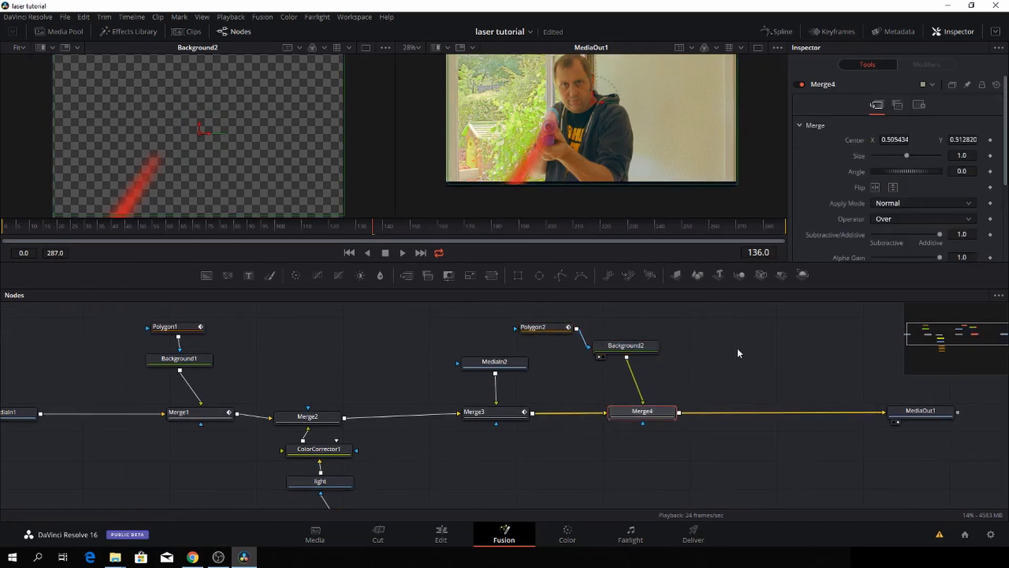
Duplicate the ColorCorrector1, light, BSpline1, BSpline2 and BSpline3 nodes into an empty area of the node graph.
scroll(738, 349, down, 1)
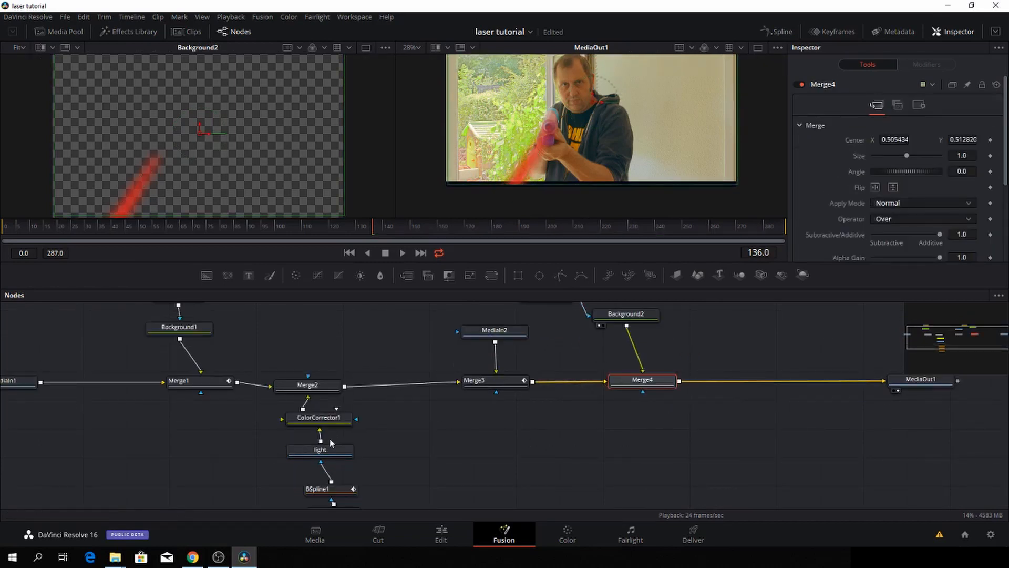
scroll(331, 443, down, 1)
scroll(334, 462, down, 1)
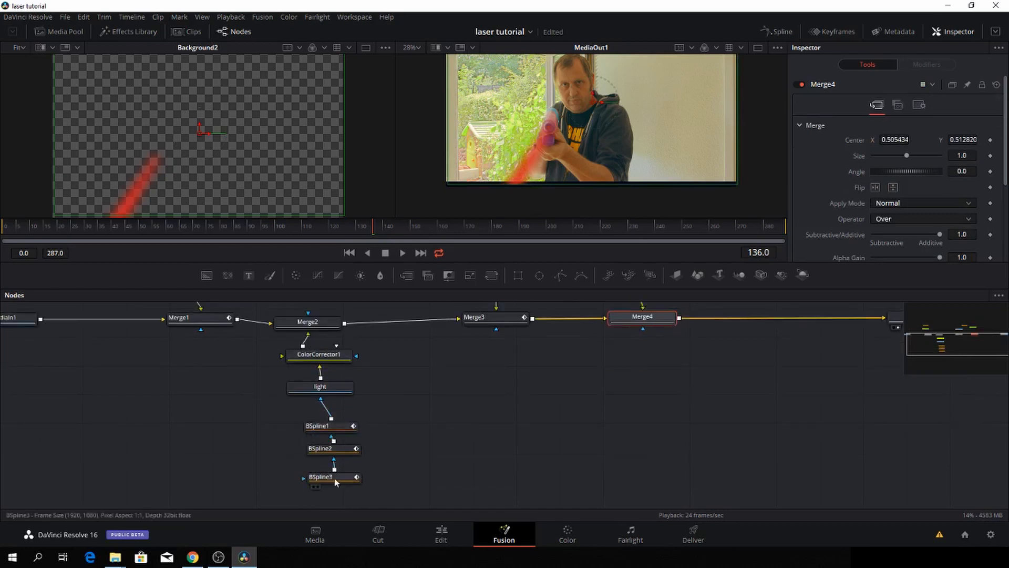
click(326, 390)
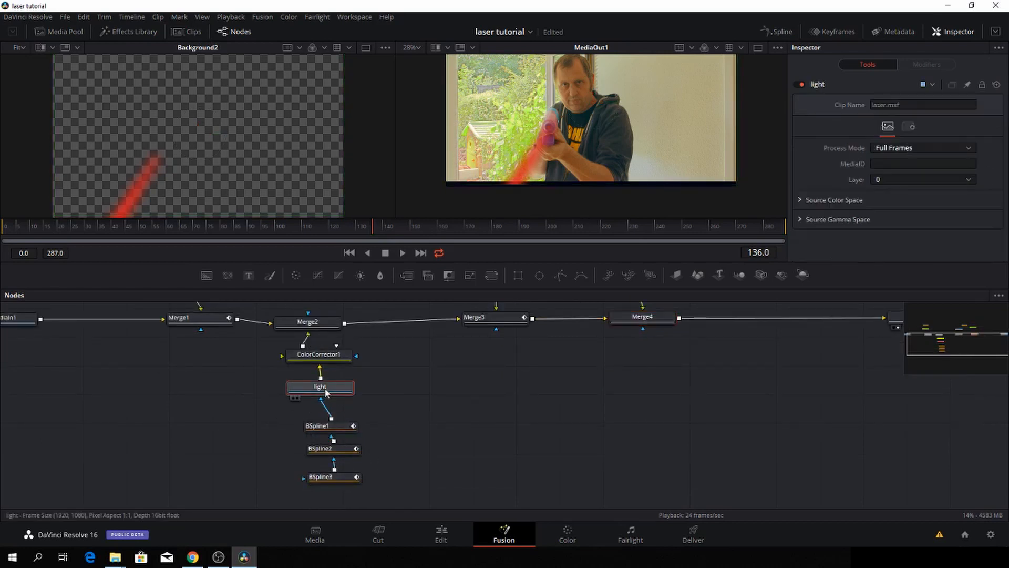
drag(379, 375, 335, 490)
drag(396, 346, 333, 485)
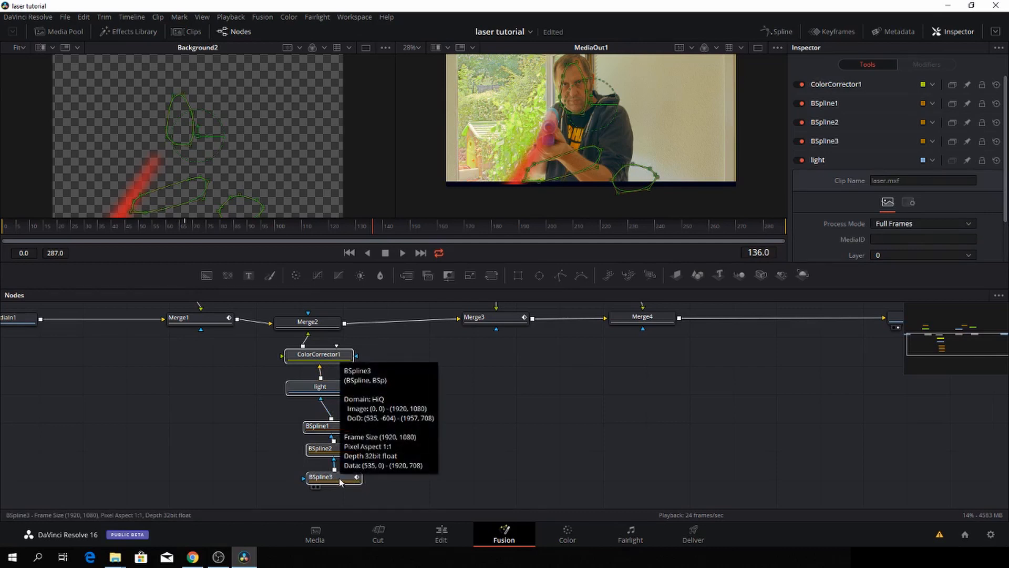
click(588, 423)
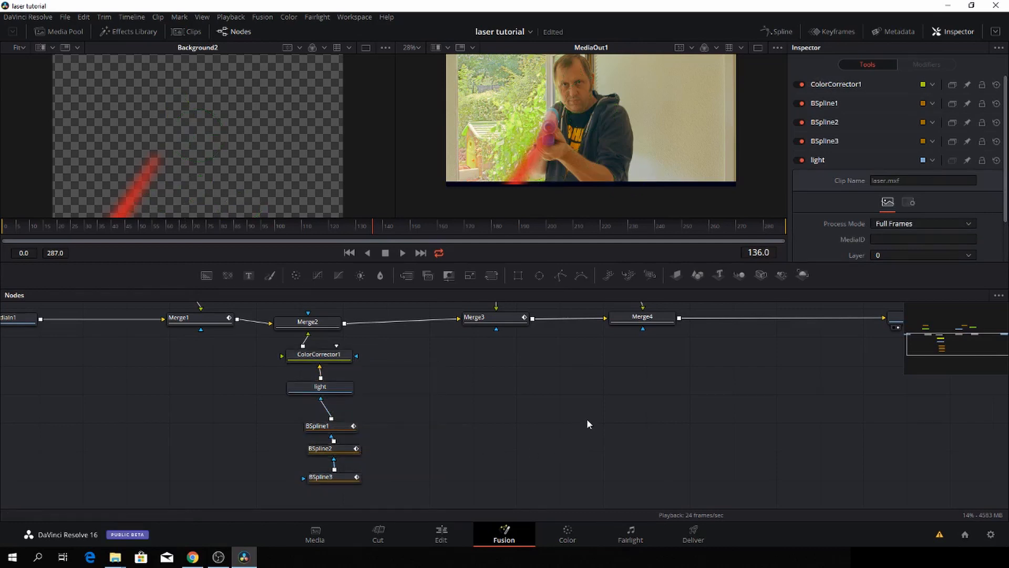
key(ctrl+v)
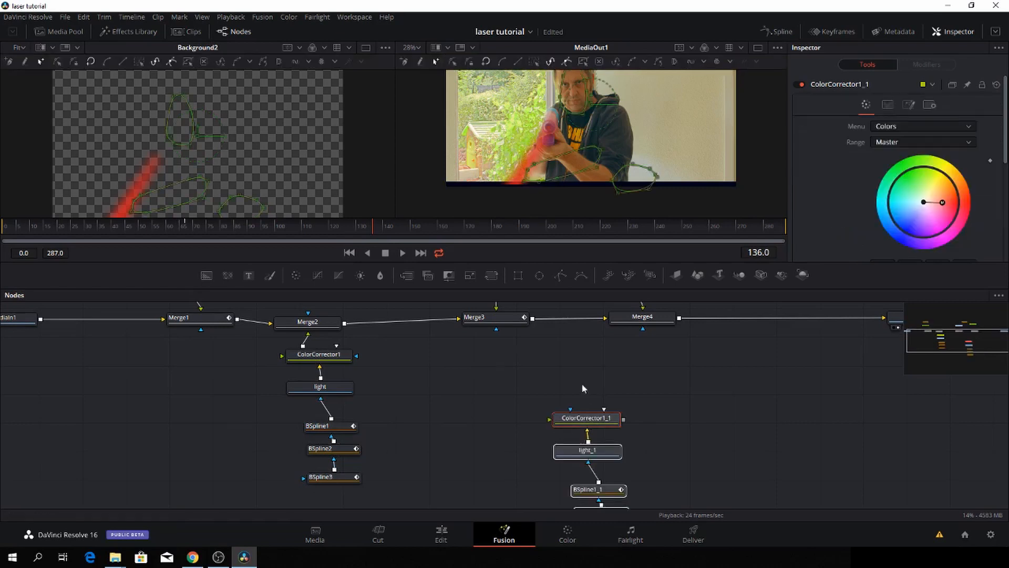
Place the copied light chain below the Merge4 output and connect it as foreground to a new Merge node inserted before MediaOut1.
scroll(581, 377, up, 1)
scroll(581, 377, up, 1)
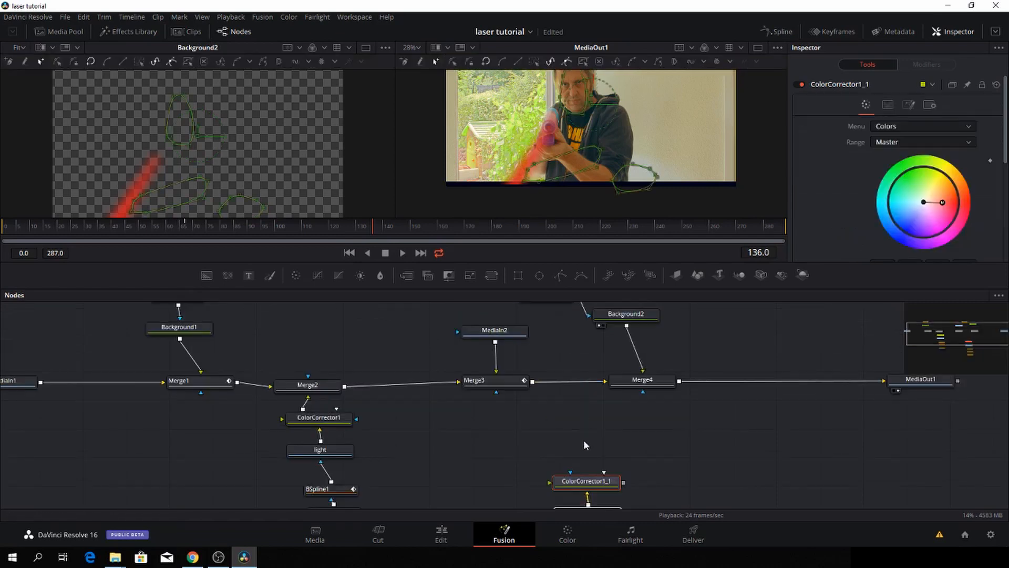
drag(586, 484, 740, 431)
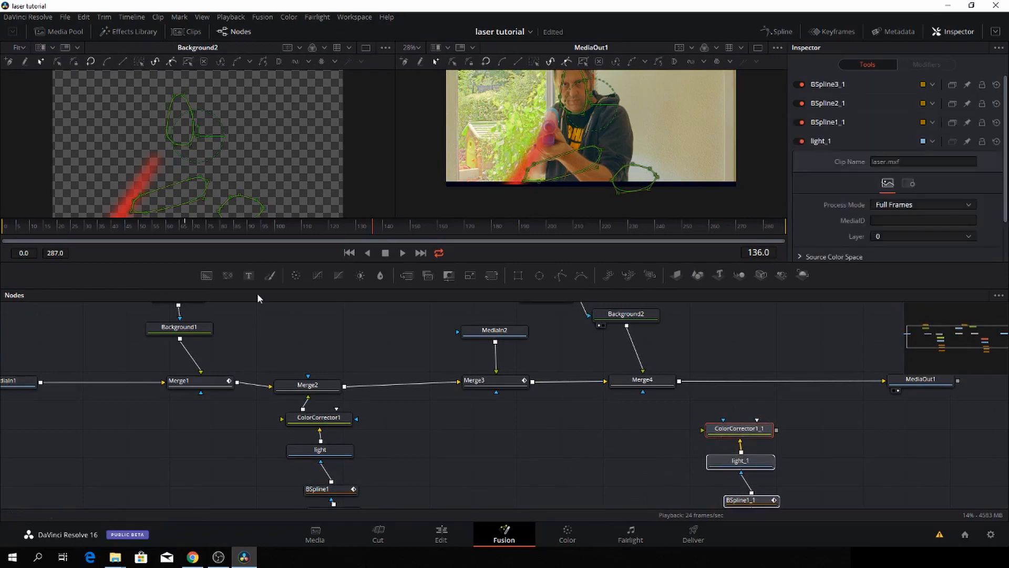
drag(380, 276, 730, 380)
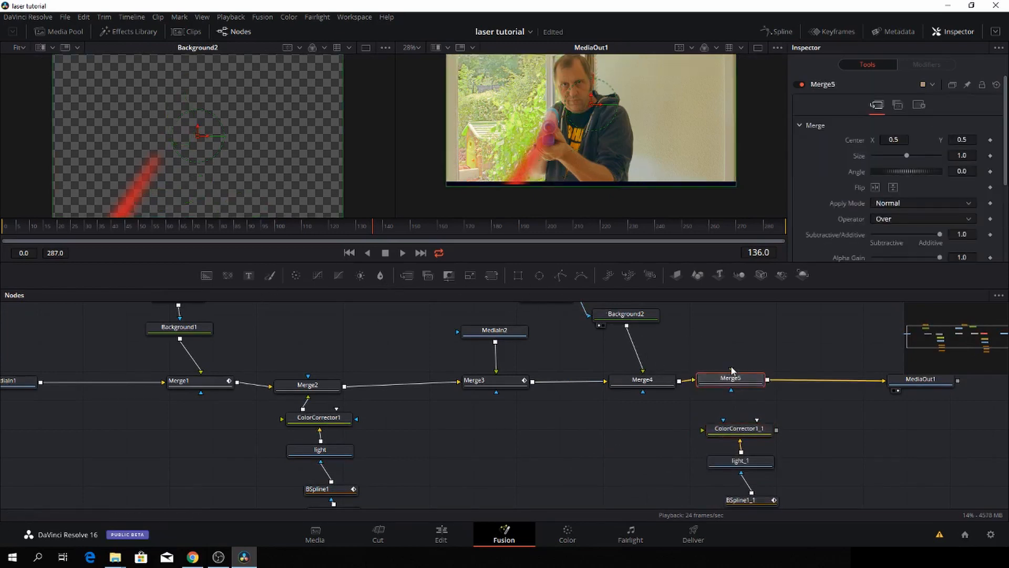
drag(777, 430, 725, 384)
click(748, 400)
drag(741, 379, 755, 368)
Show Merge5 in the first viewer and fit the BSpline1_1 mask to the man's face, with its center at about X 0.486, Y 0.510.
scroll(767, 383, down, 2)
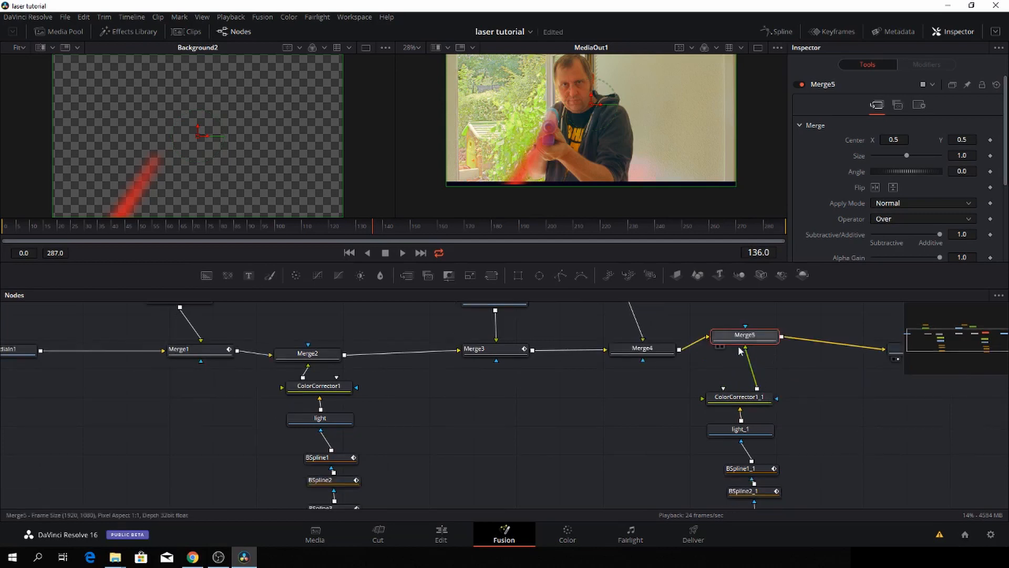
mouse_move(741, 341)
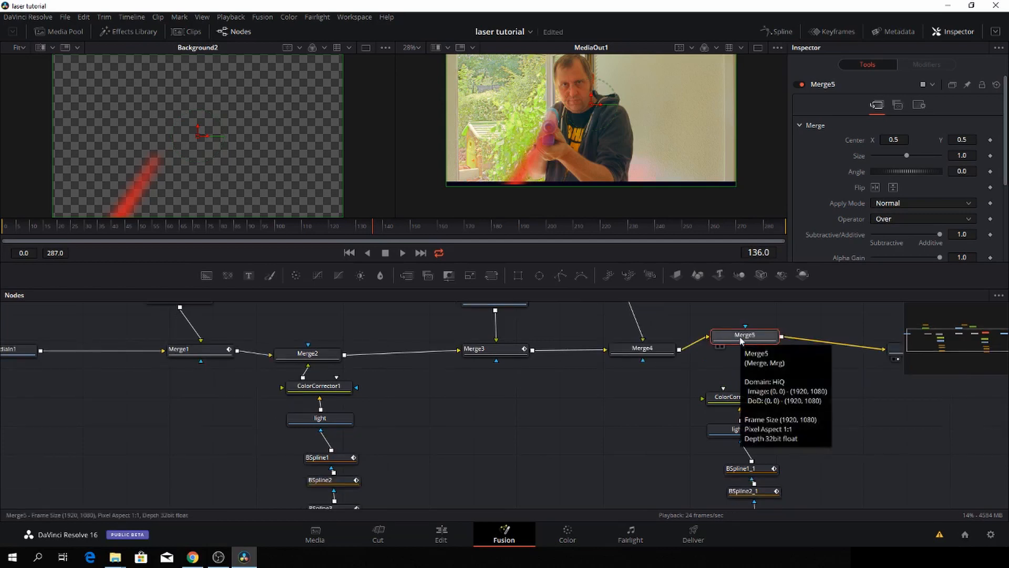
key(1)
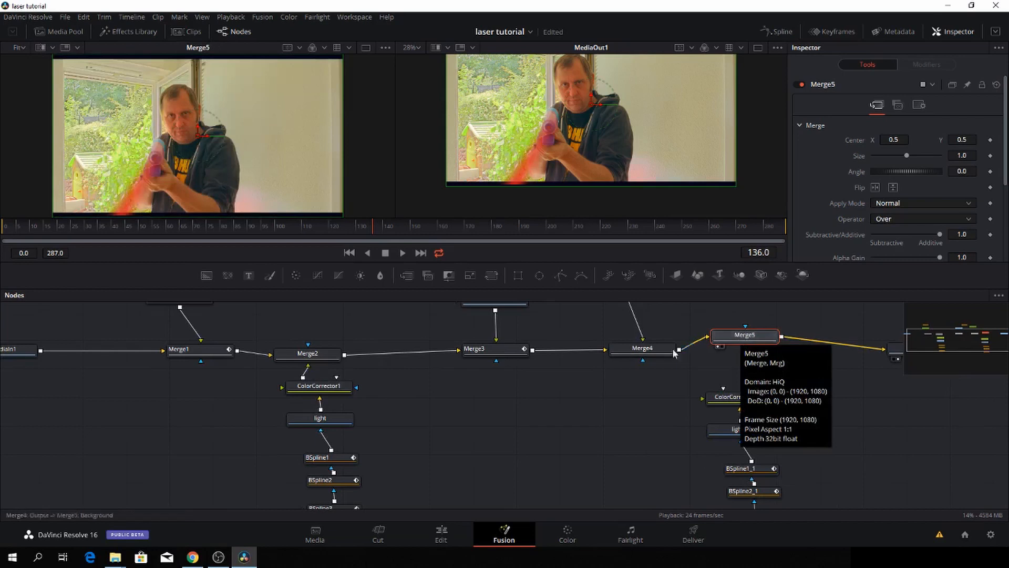
click(753, 471)
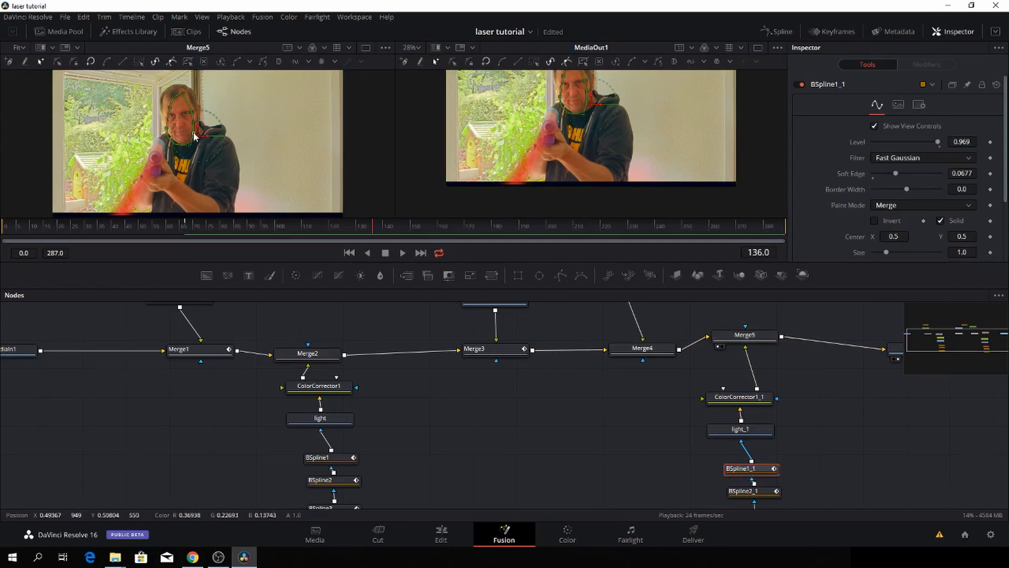
drag(195, 136, 194, 136)
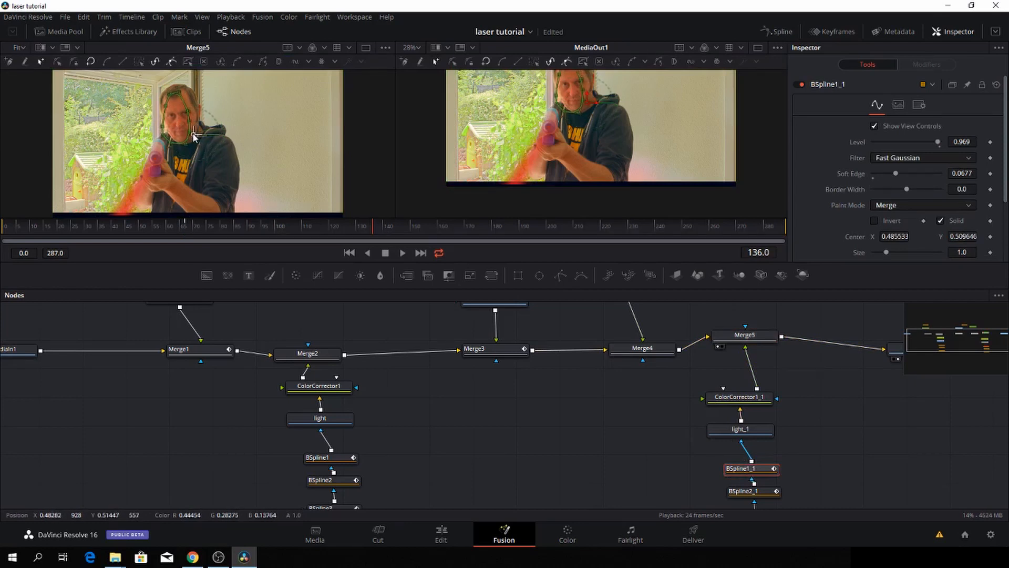
drag(165, 106, 169, 138)
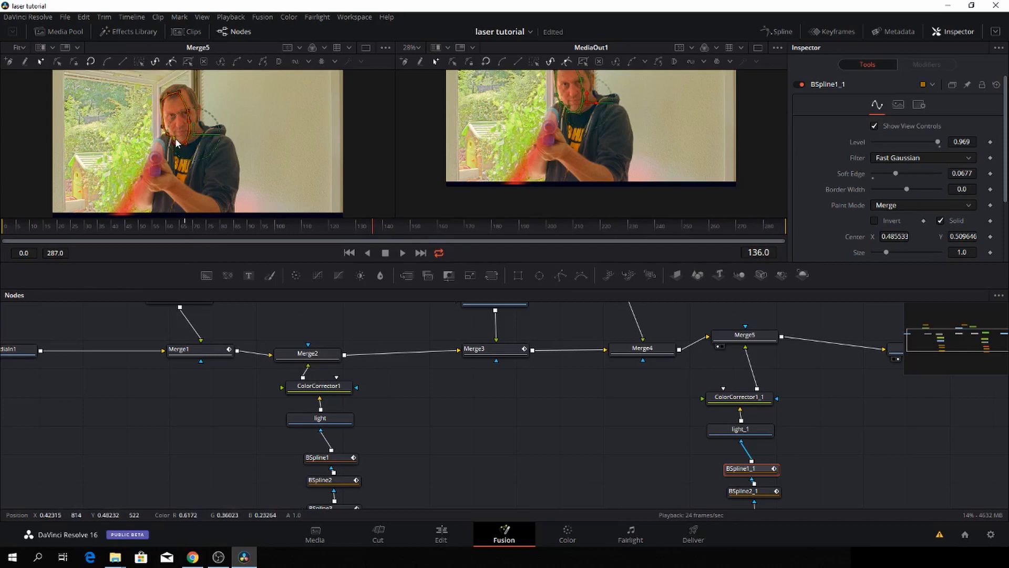
Move the BSpline2_1 mask over the toy gun, with its center at about X 0.212, Y 0.473, and reshape its outline around the gun.
scroll(469, 104, down, 2)
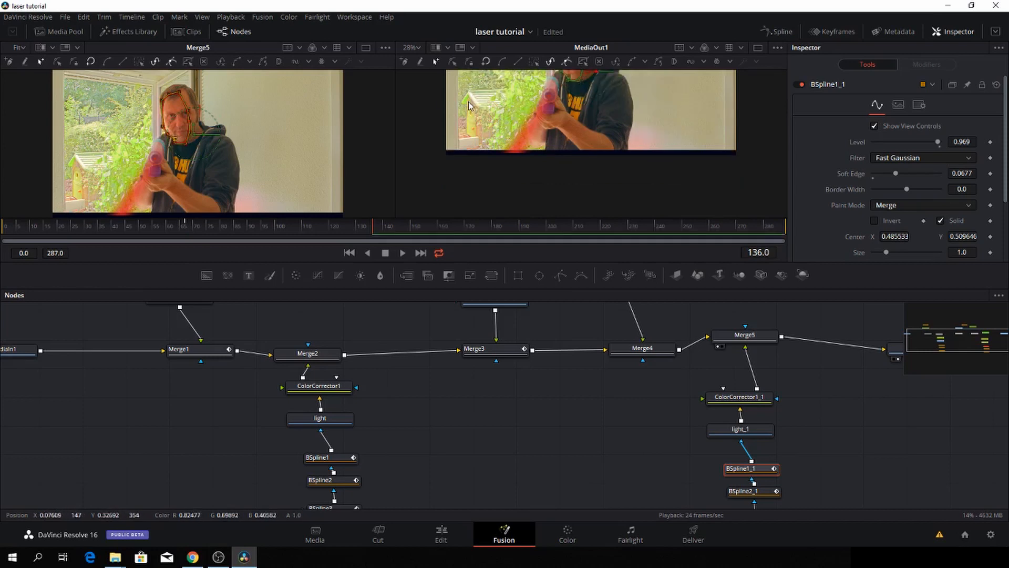
scroll(750, 476, down, 2)
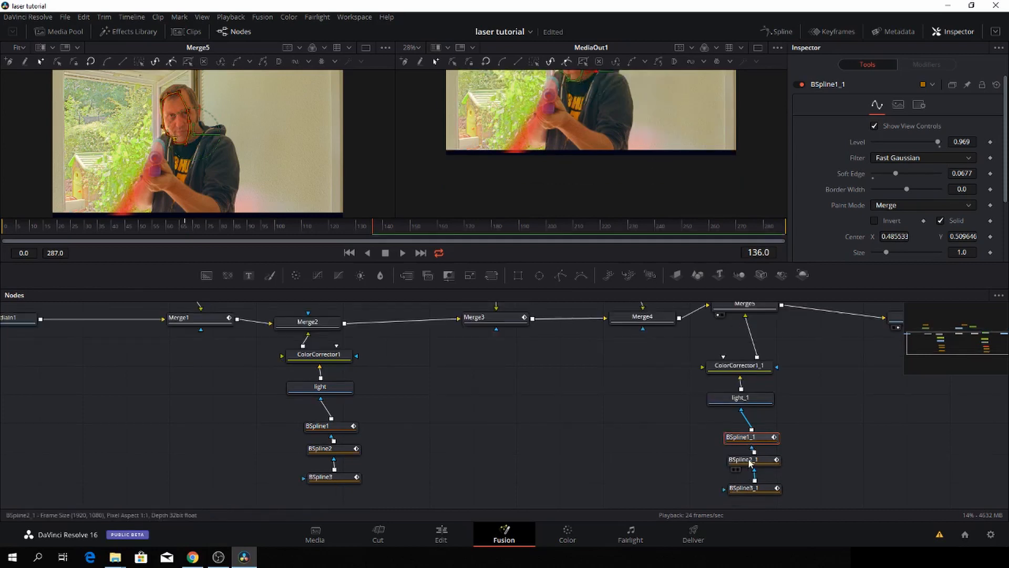
click(750, 461)
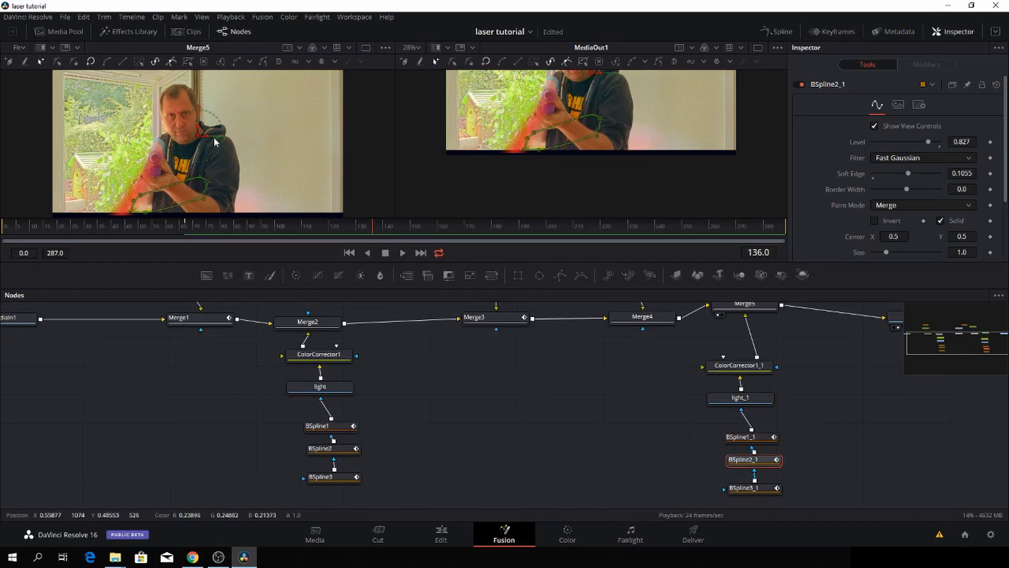
drag(224, 140, 253, 190)
scroll(331, 203, down, 2)
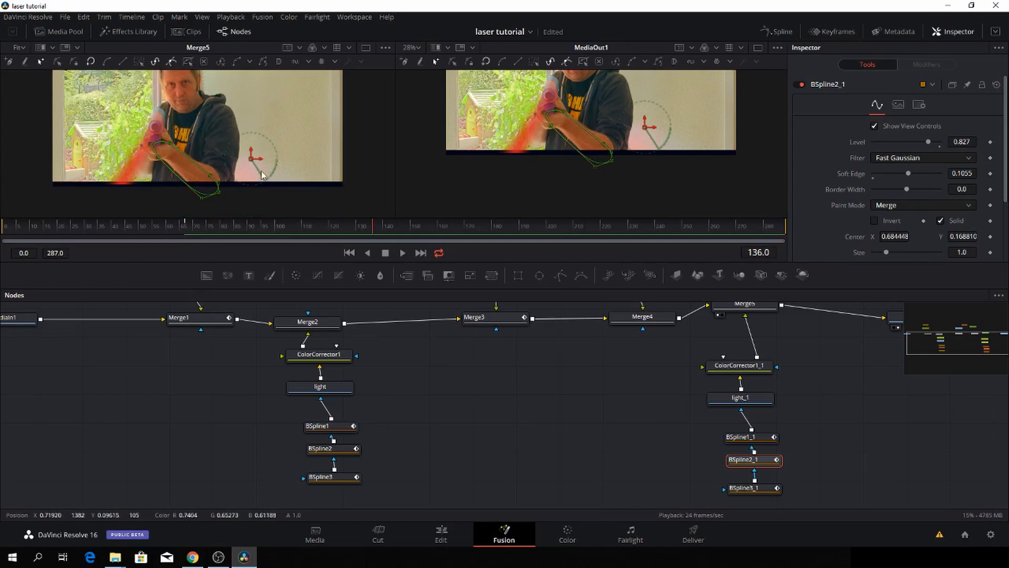
drag(265, 180, 126, 106)
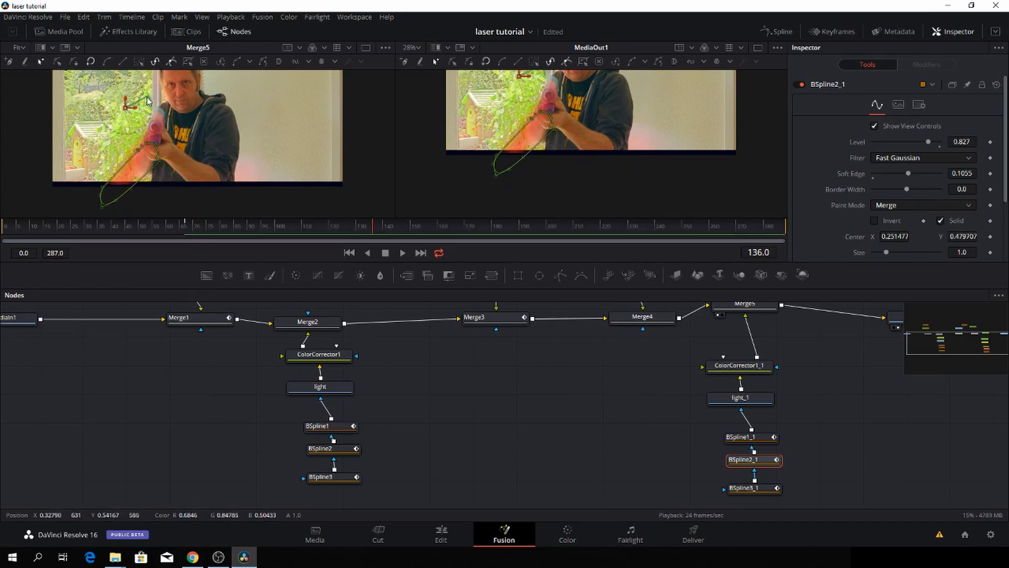
drag(146, 97, 115, 111)
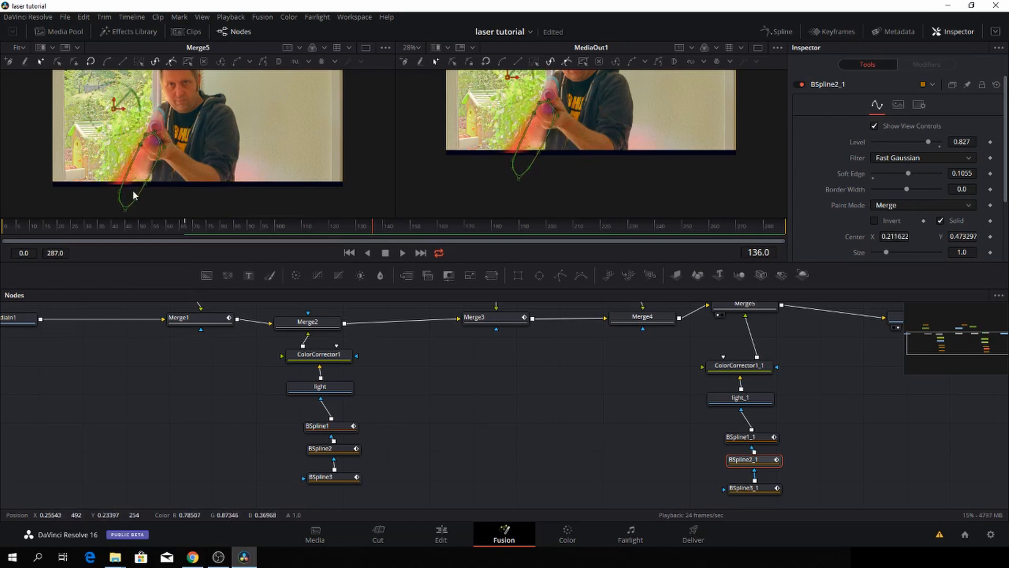
mouse_move(143, 183)
mouse_down()
mouse_move(132, 186)
mouse_move(144, 180)
mouse_move(127, 182)
mouse_move(131, 174)
mouse_up()
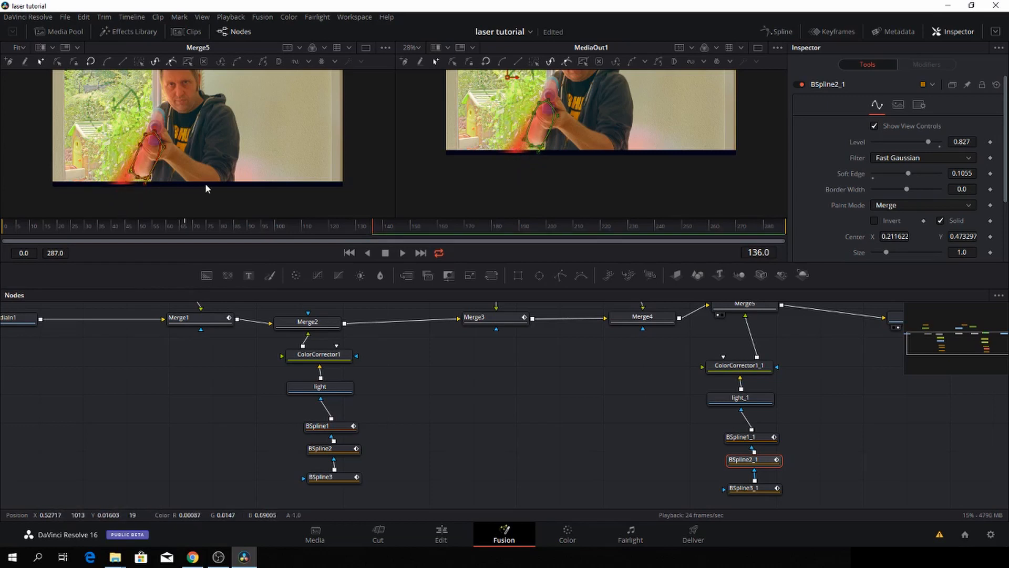
Move the BSpline3_1 mask onto the man's forearm, with its center at about X 0.290, Y 0.603, and reshape its outline along the arm.
click(762, 438)
click(756, 487)
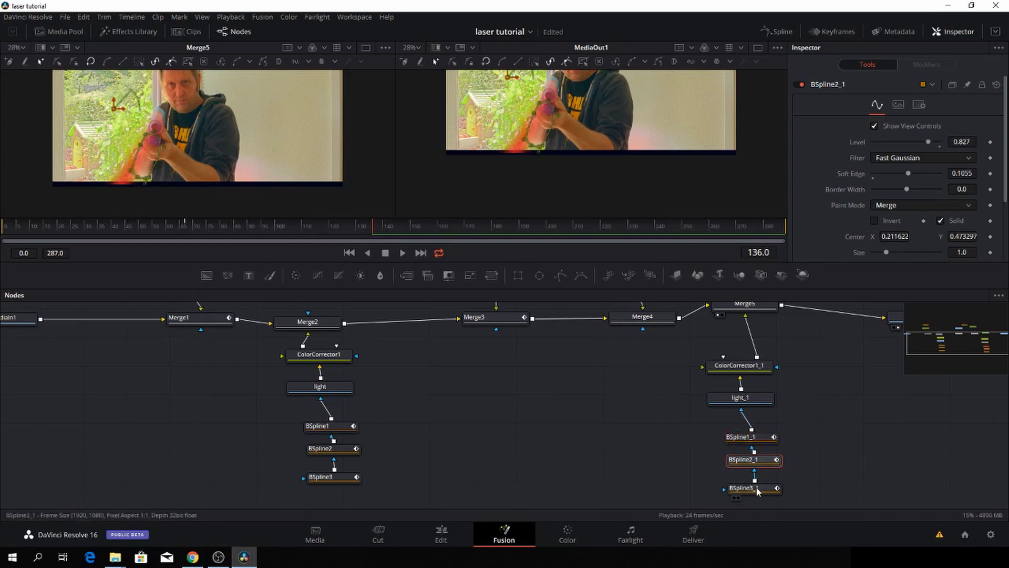
scroll(756, 486, down, 1)
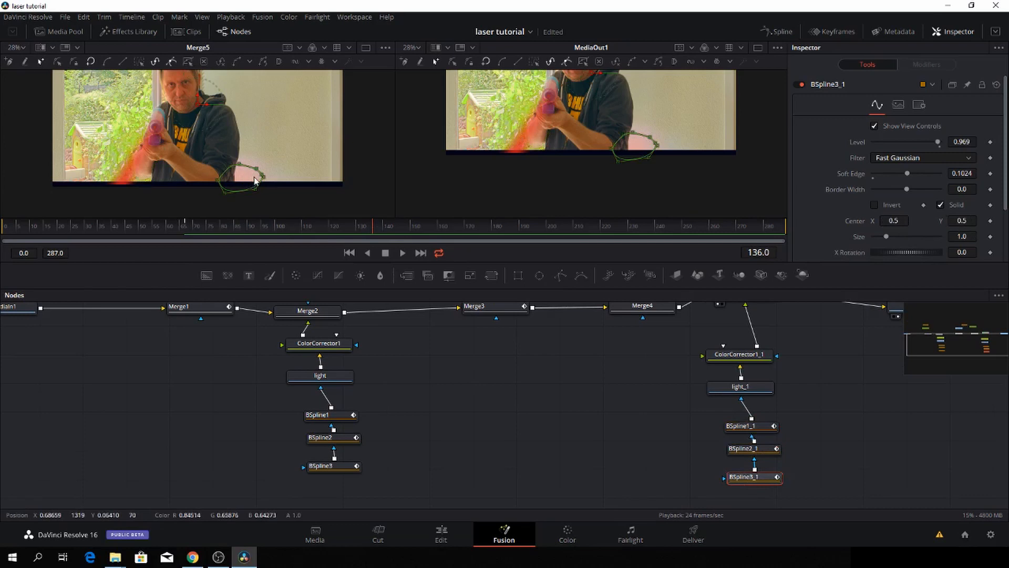
drag(199, 103, 138, 84)
drag(203, 163, 220, 180)
drag(169, 155, 196, 180)
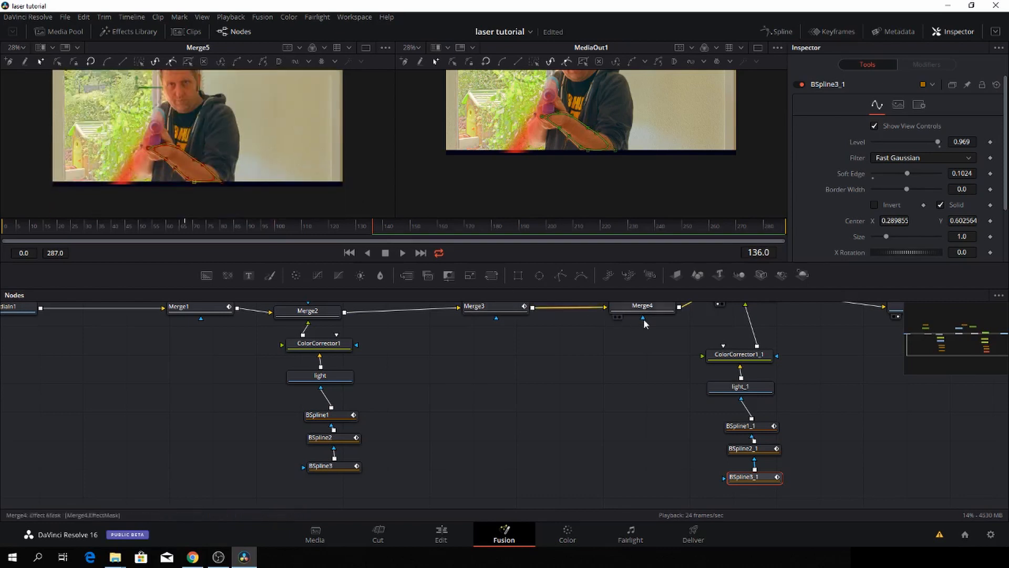
Move MediaOut1 farther away from Merge5 to make room in the node chain.
scroll(644, 320, up, 1)
drag(604, 398, 384, 436)
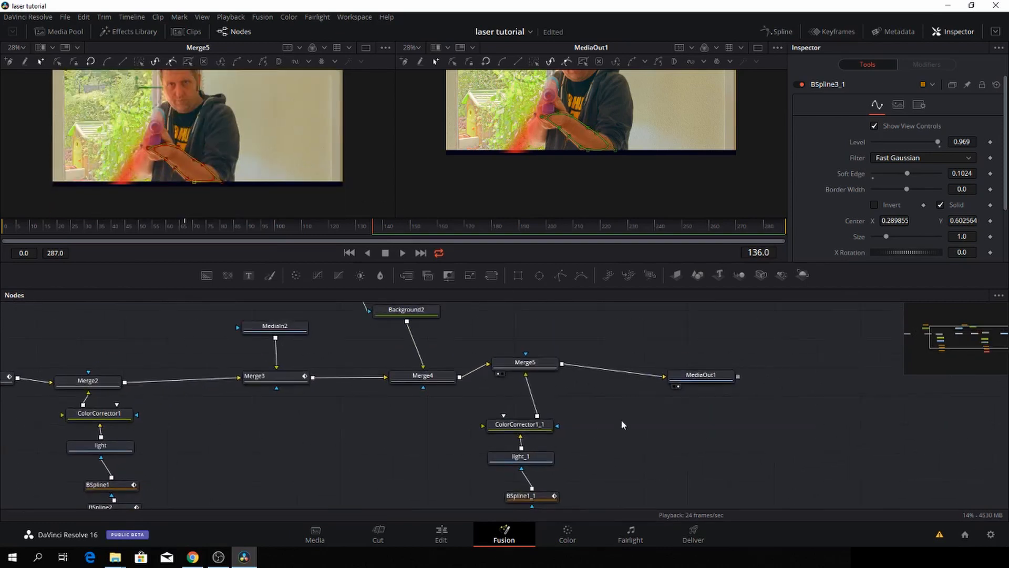
drag(700, 374, 805, 369)
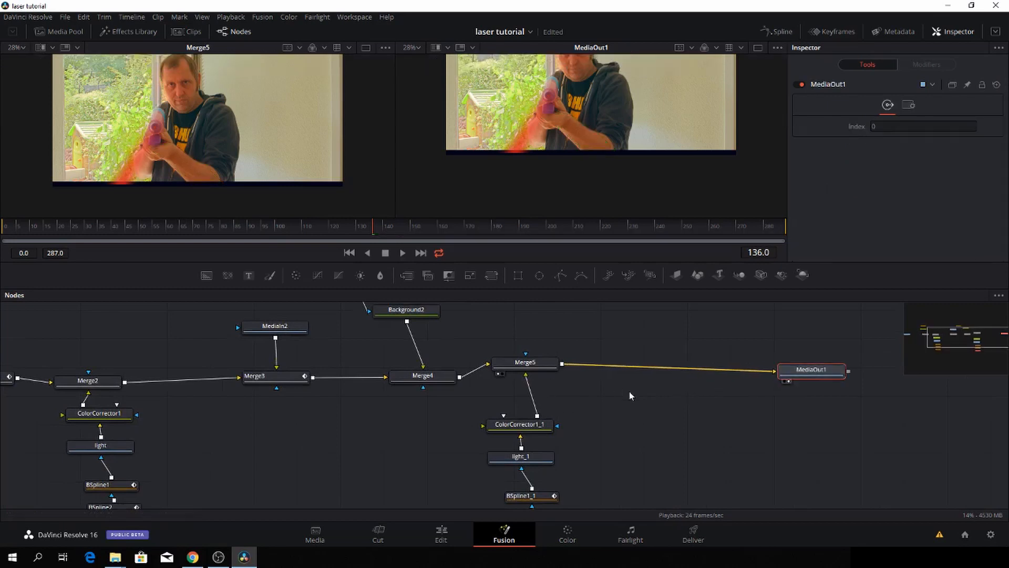
Trim the start of Merge5's segment in the keyframe timeline to frame 136.
scroll(631, 395, down, 1)
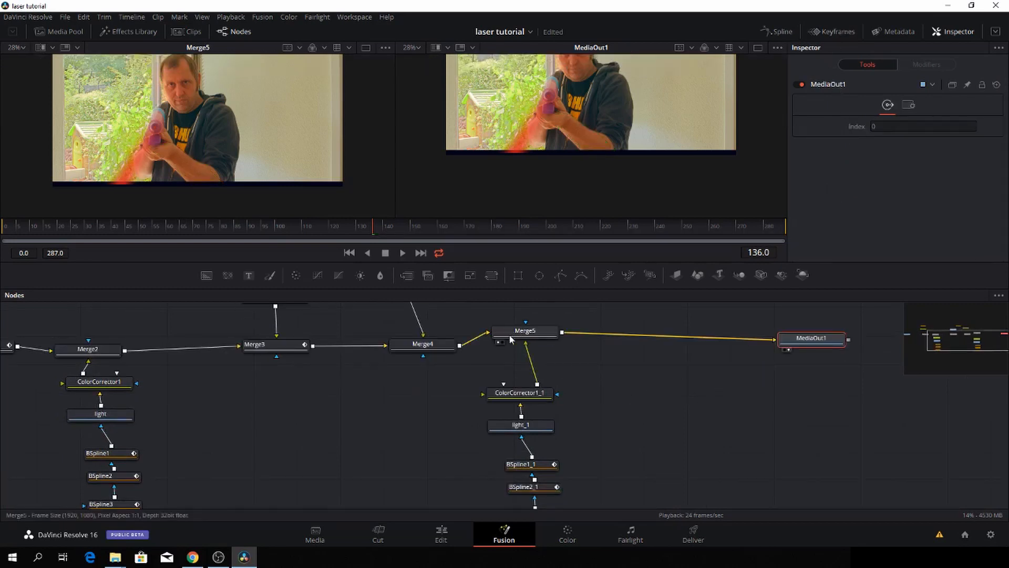
click(832, 32)
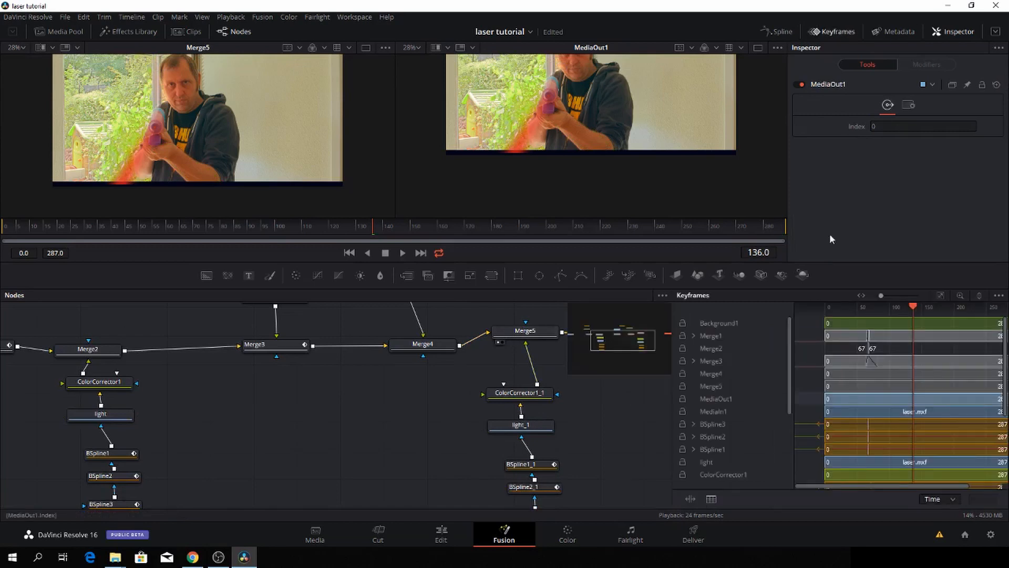
click(722, 385)
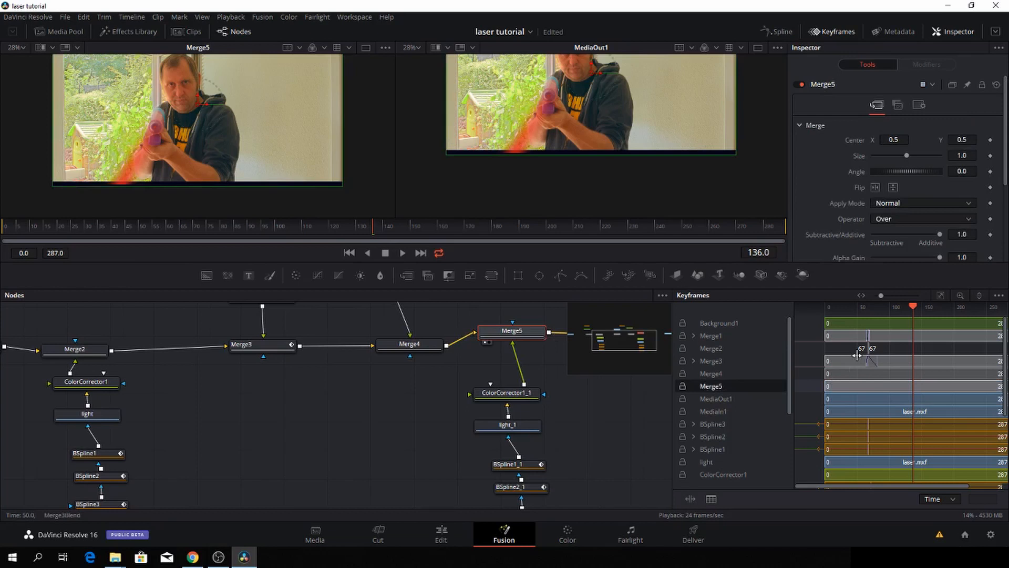
key(Right)
key(Left)
key(Left)
key(Left)
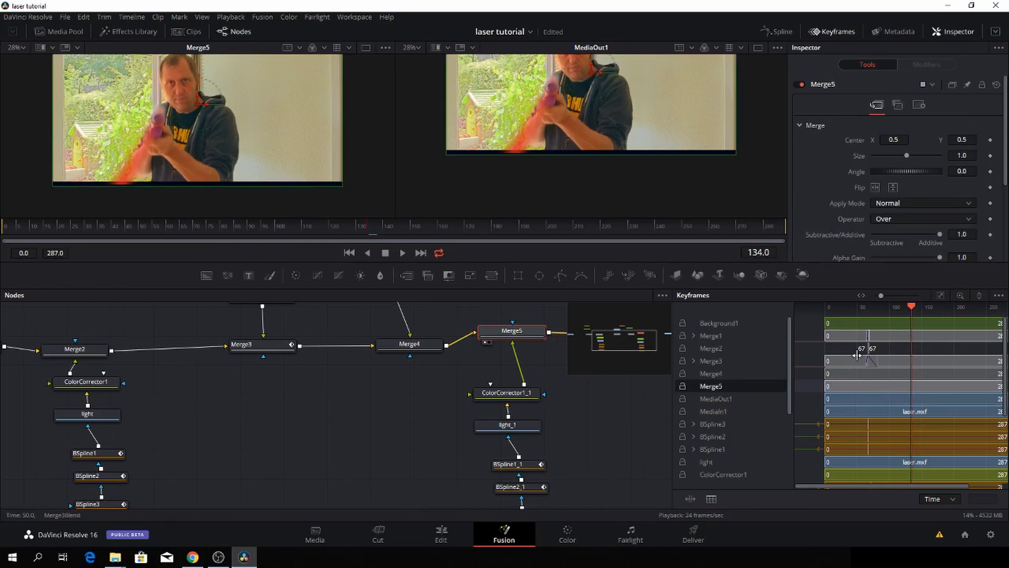
key(Right)
key(Right)
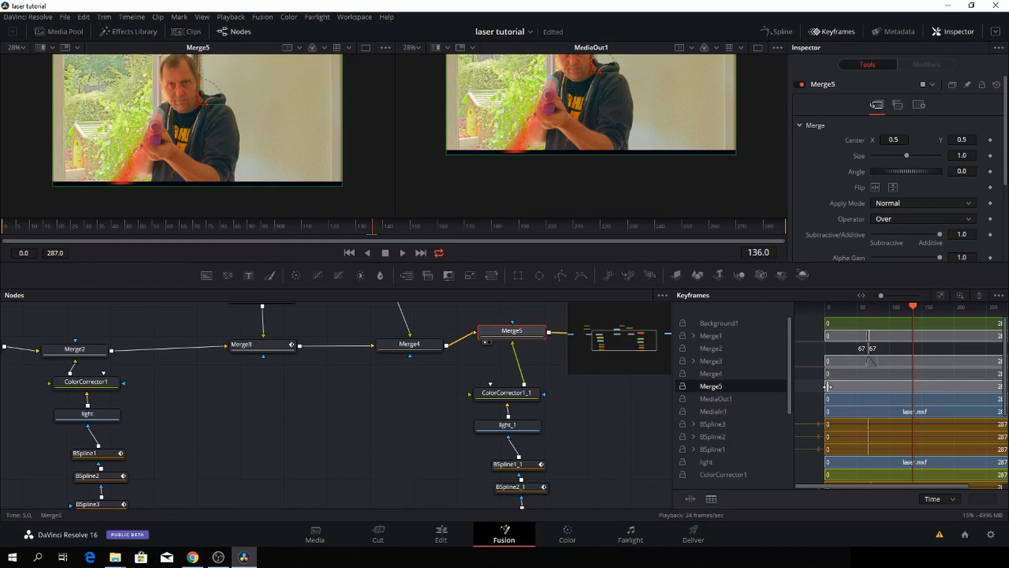
drag(827, 386, 912, 387)
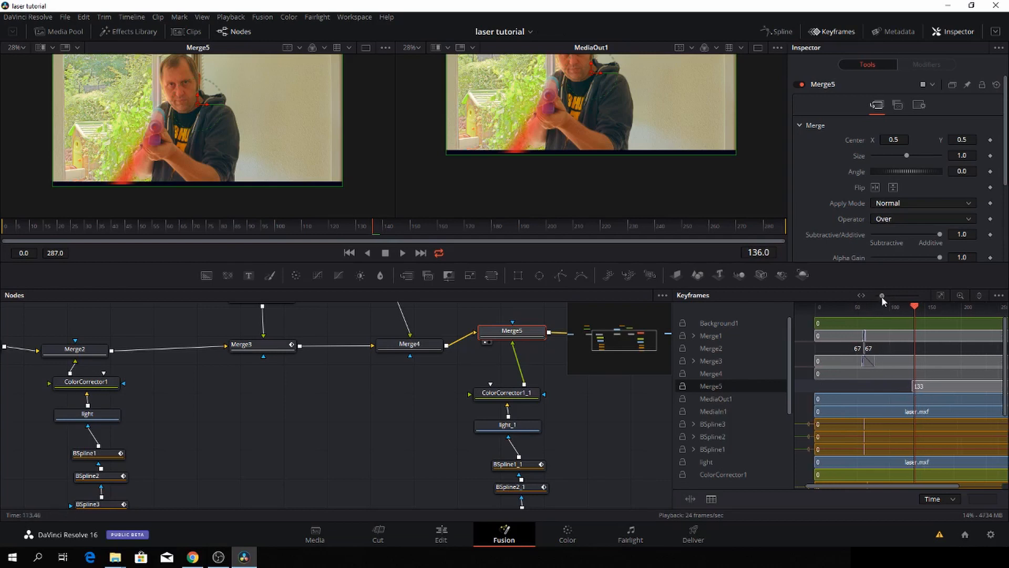
drag(881, 295, 890, 296)
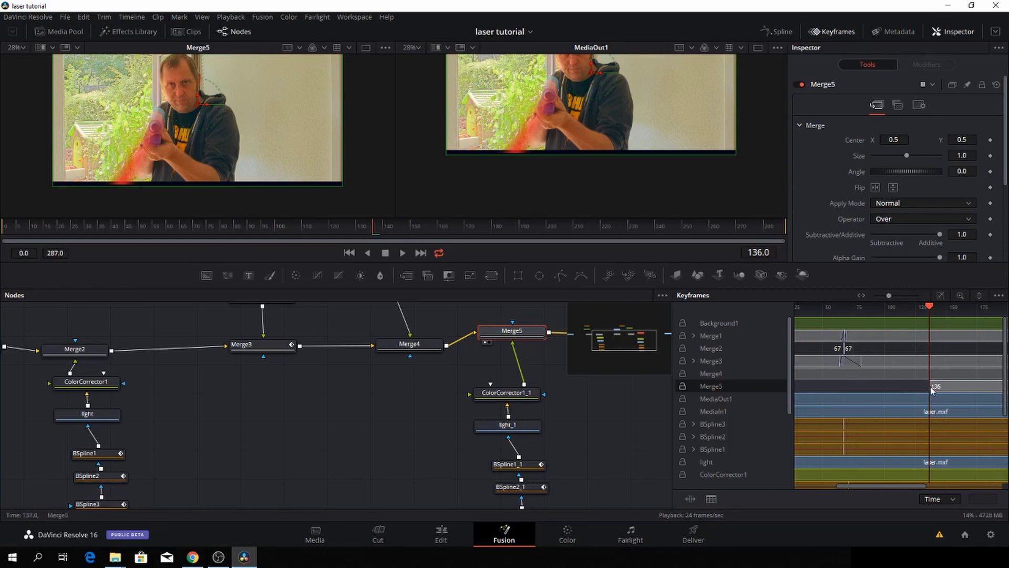
key(Right)
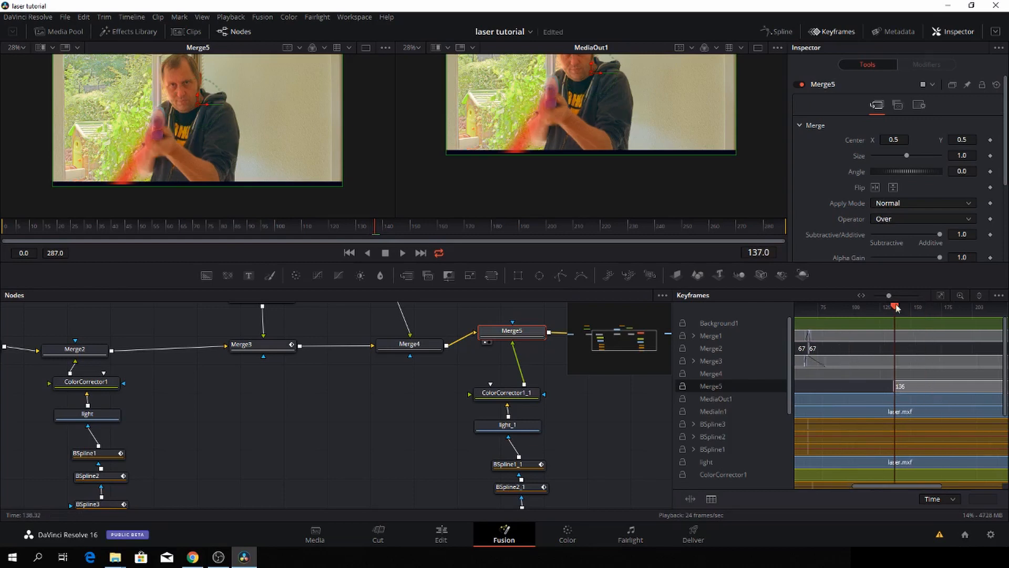
Shorten the end of Merge5's keyframe segment and shift the segment to span frames 137 to 160.
drag(889, 295, 869, 299)
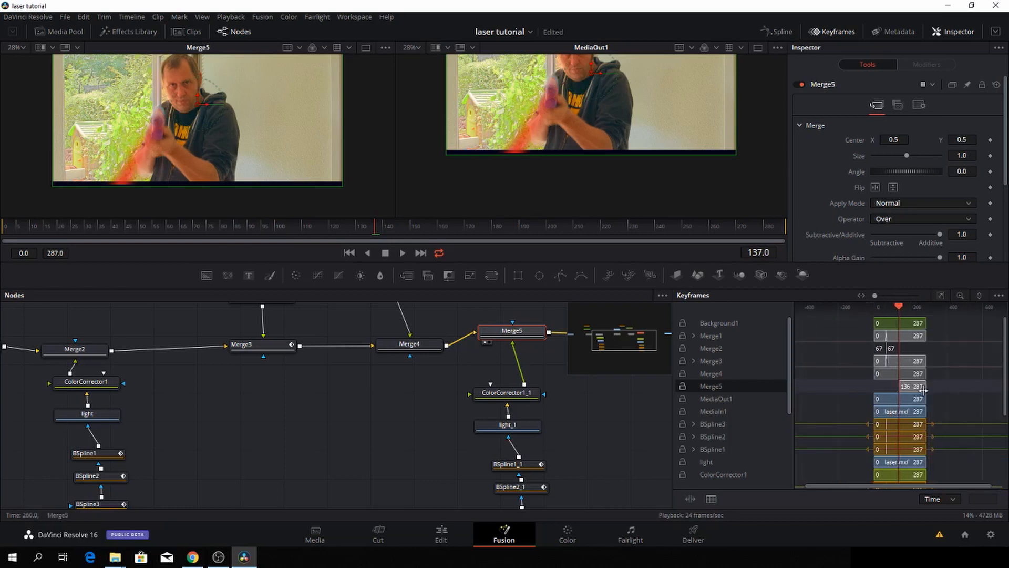
drag(924, 386, 901, 387)
drag(877, 295, 896, 296)
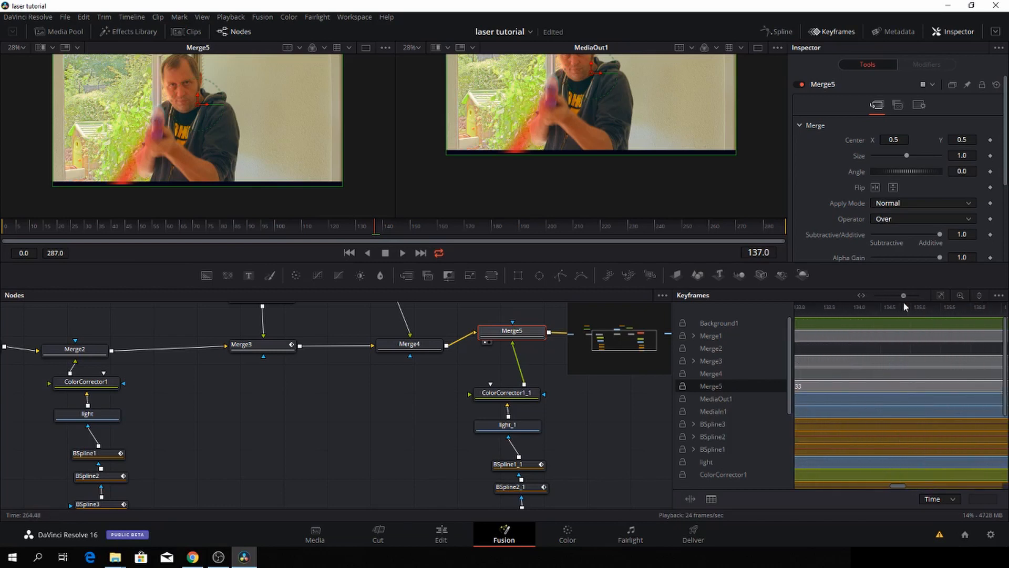
key(Left)
key(Left)
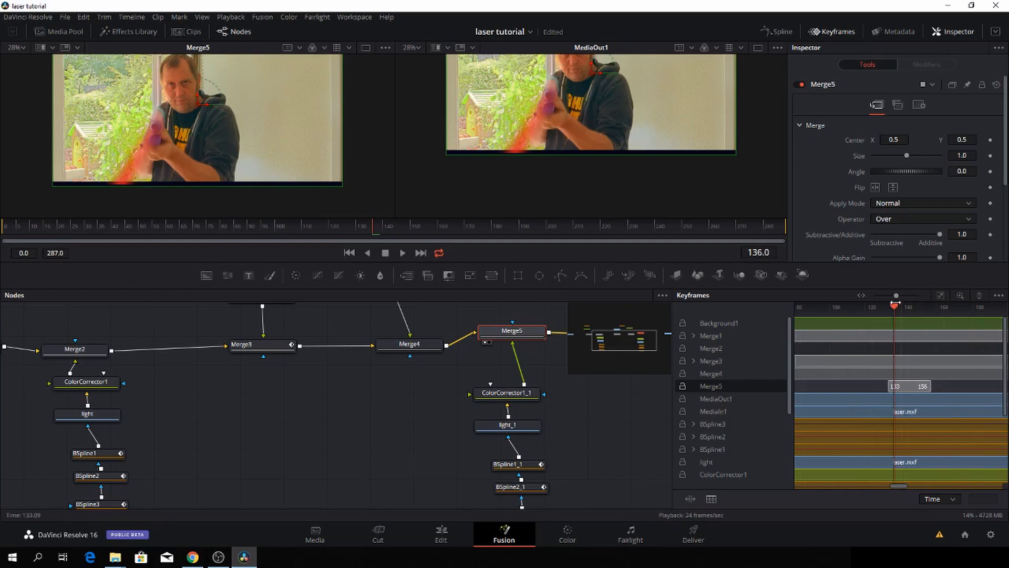
key(Right)
key(Right)
key(Left)
key(Right)
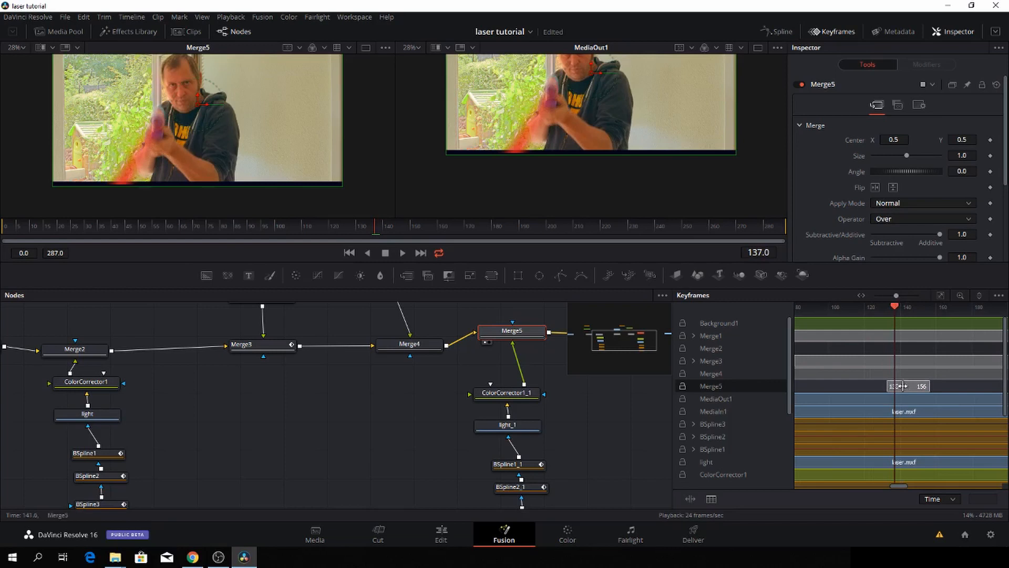
drag(893, 386, 916, 386)
key(Right)
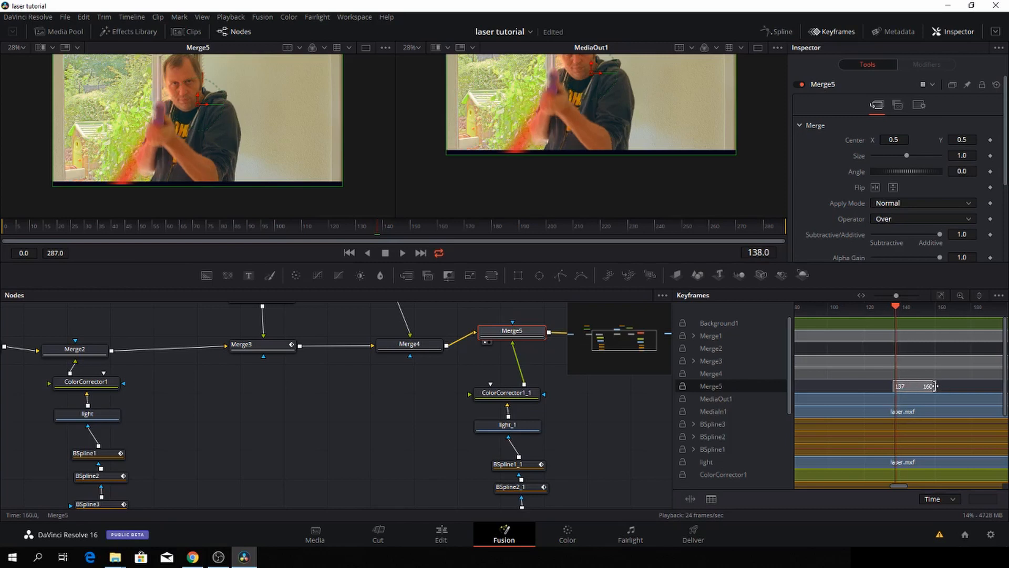
Trim the end of Merge5's keyframe segment so that it covers only frame 137.
drag(935, 386, 897, 386)
drag(899, 386, 897, 385)
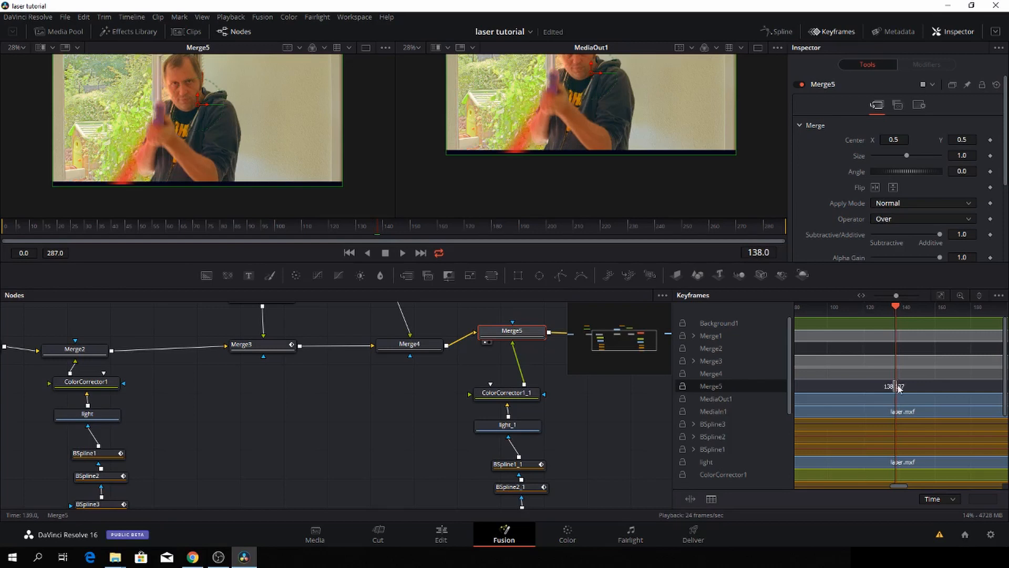
drag(896, 296, 897, 298)
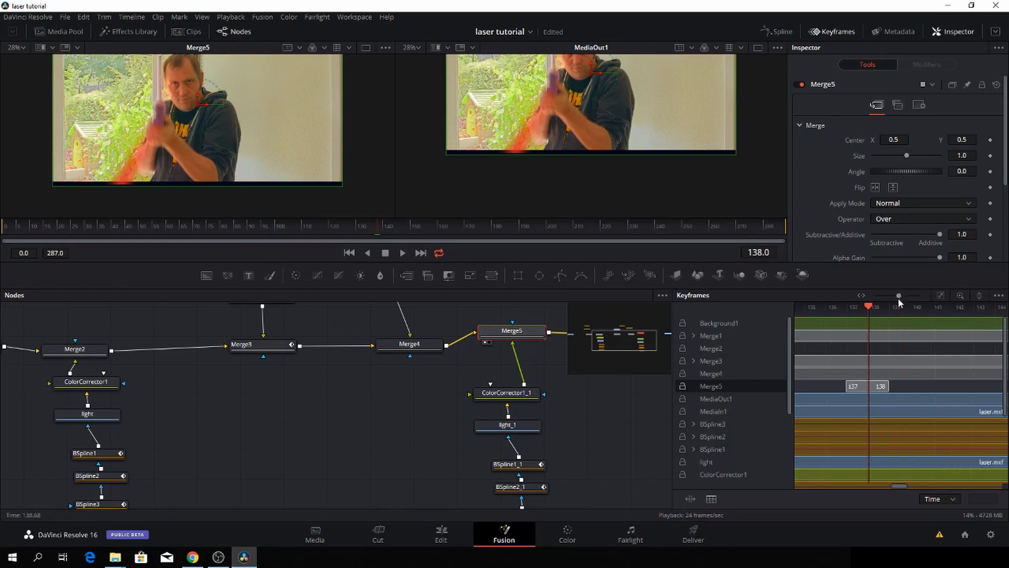
drag(887, 385, 873, 386)
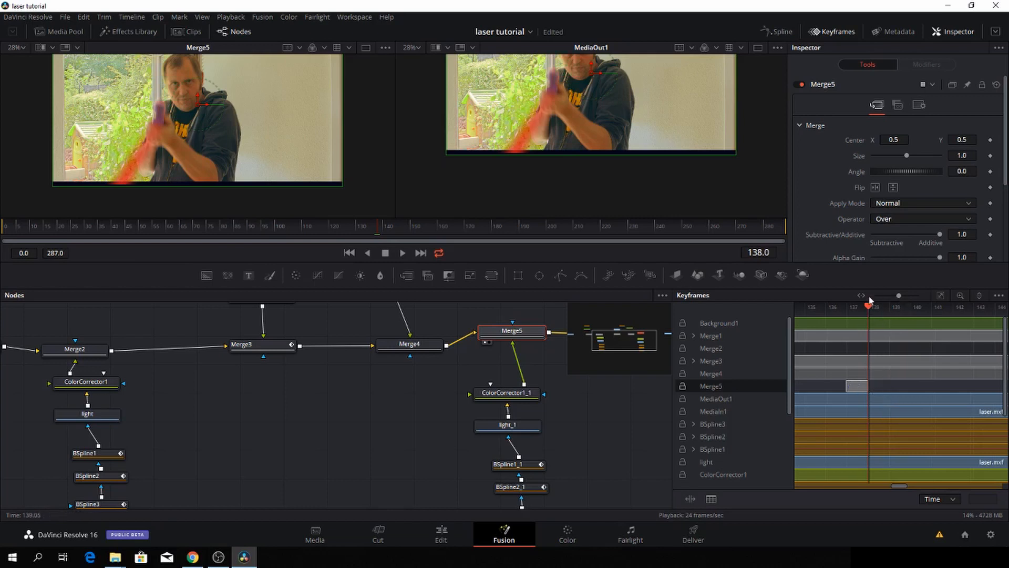
Close the keyframe timeline and move Merge5 farther away from Merge4 in the node chain.
click(844, 31)
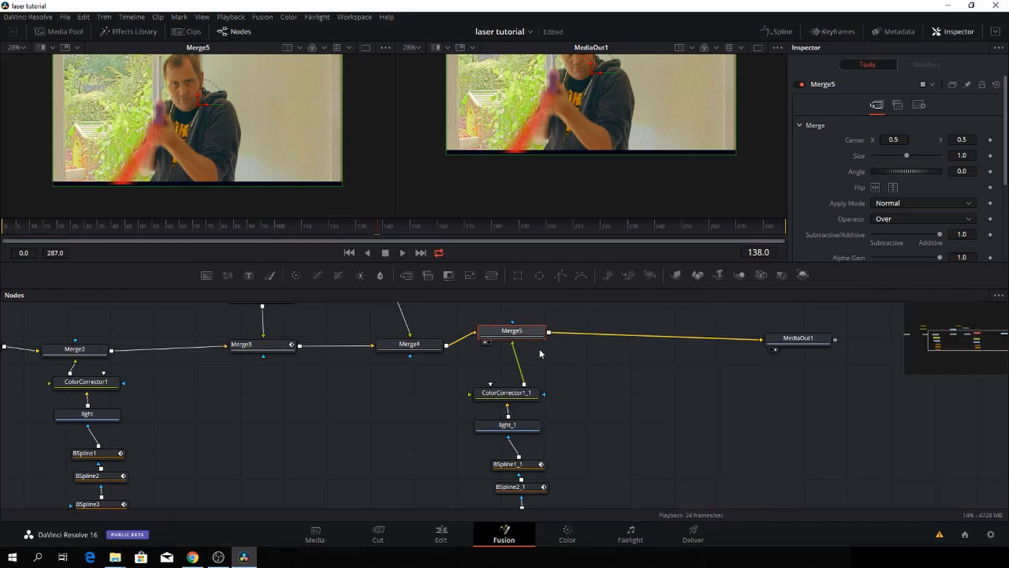
scroll(593, 371, up, 3)
drag(527, 393, 569, 397)
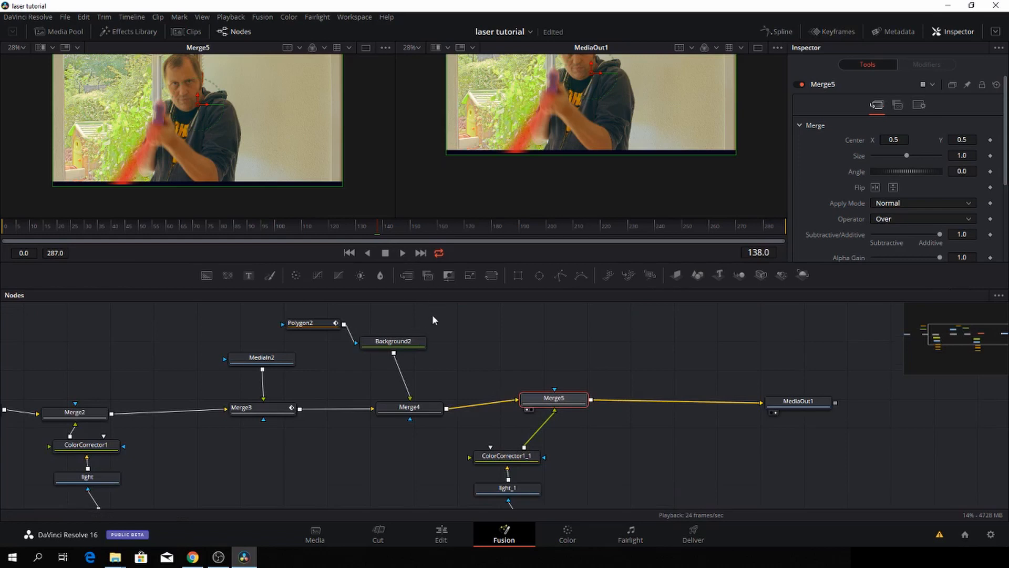
Try a Blend of 1.0 on Merge4 at frame 137 and compare it with frame 136.
click(409, 409)
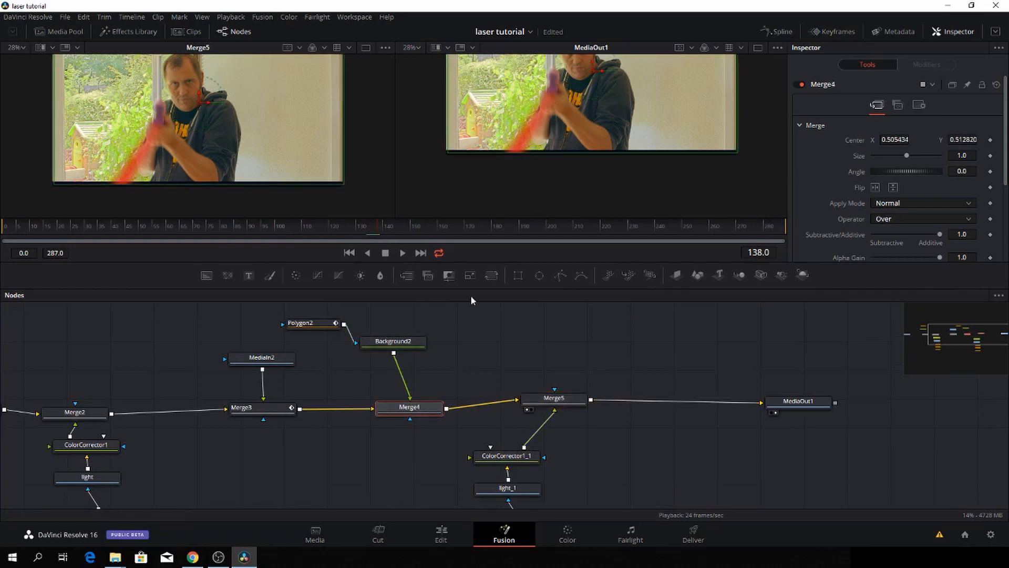
scroll(851, 209, down, 3)
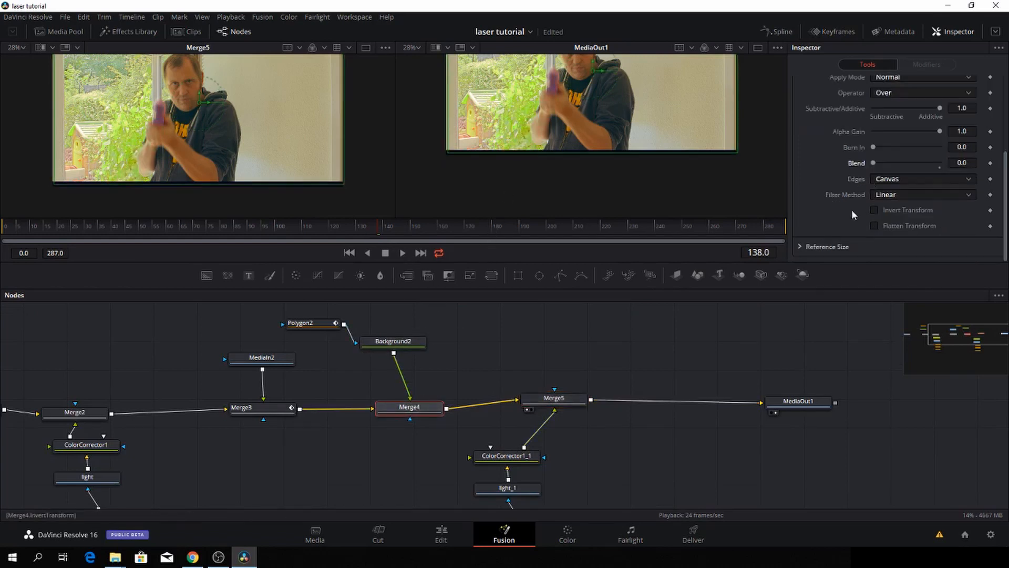
mouse_move(378, 236)
mouse_down()
mouse_move(326, 229)
mouse_move(377, 227)
mouse_up()
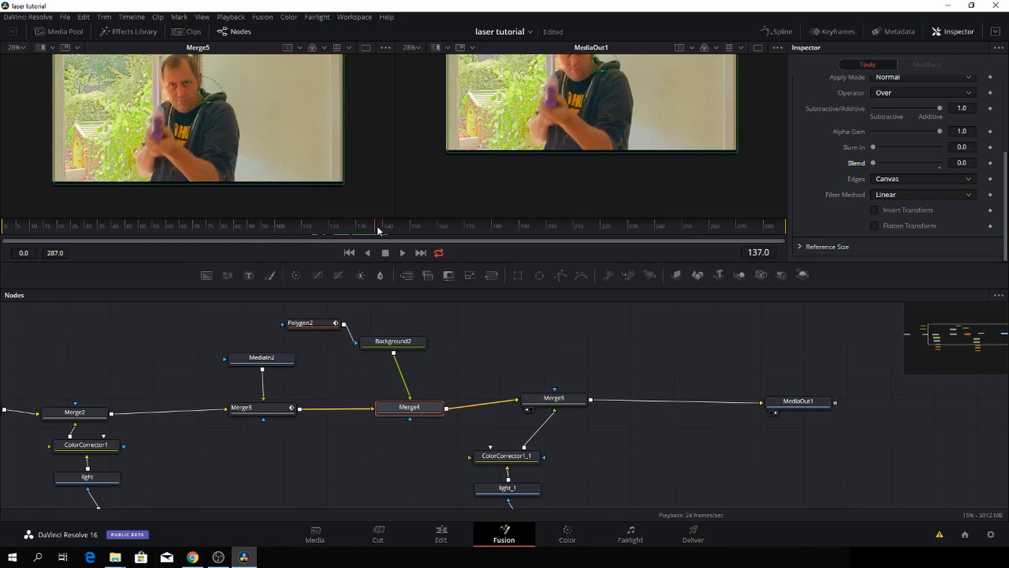
drag(873, 163, 953, 174)
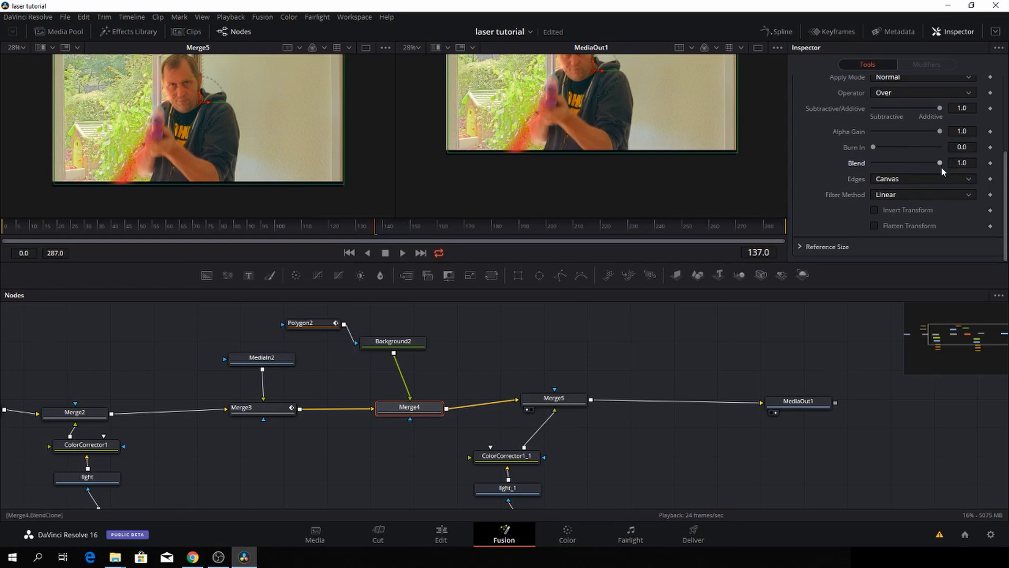
key(Left)
key(Right)
key(Left)
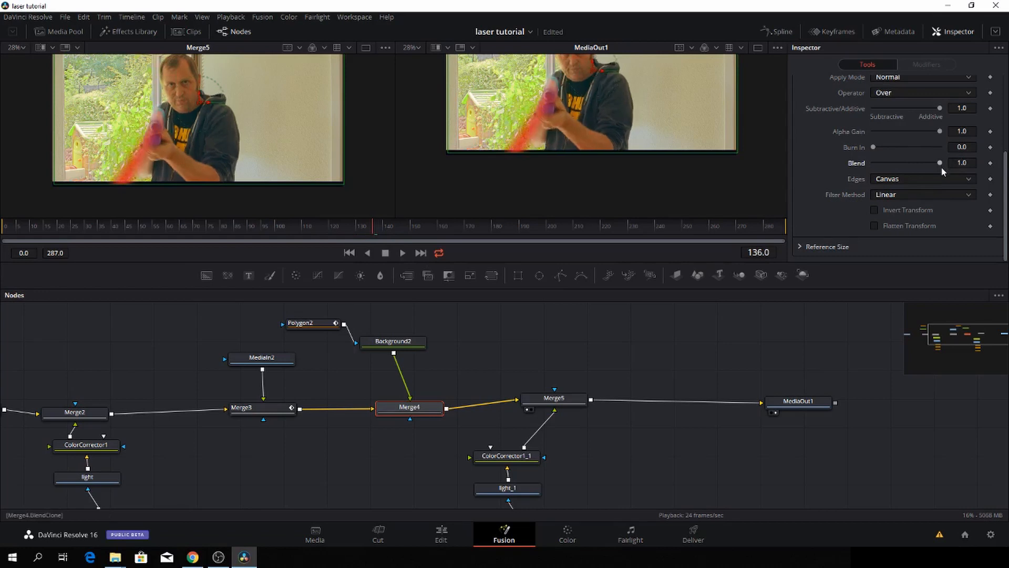
Keyframe Merge4's Blend at 0.0 on frame 136, 1.0 on frame 137 and 0.0 on frame 138, and play back the shot.
drag(933, 165, 861, 165)
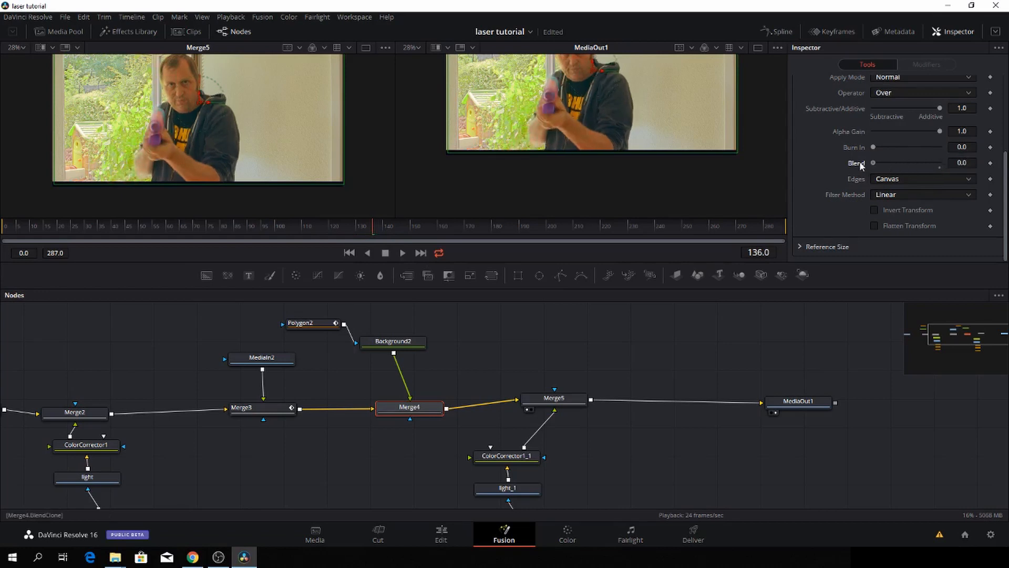
click(990, 163)
key(Right)
drag(870, 162, 960, 168)
key(Right)
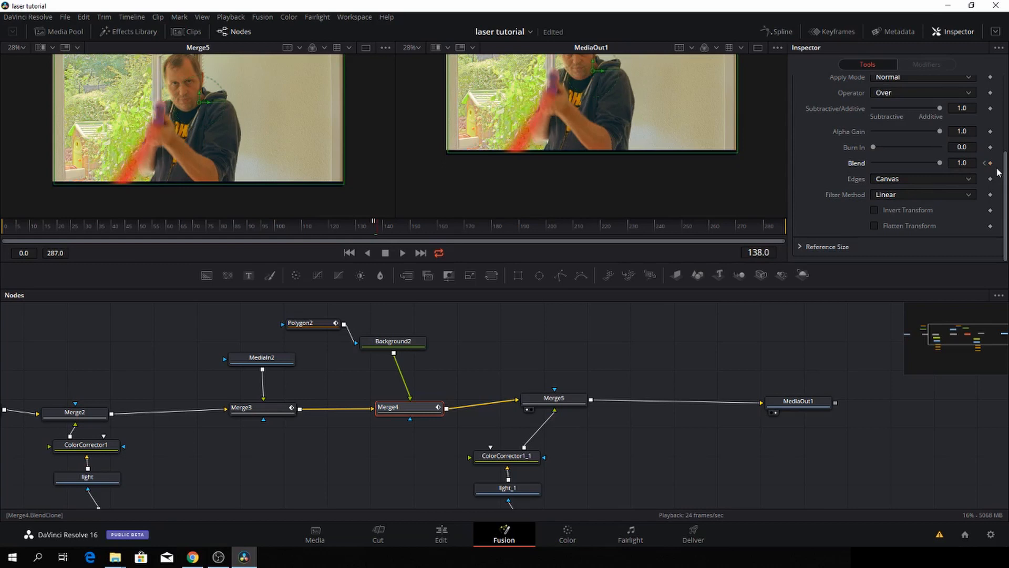
drag(938, 166, 857, 165)
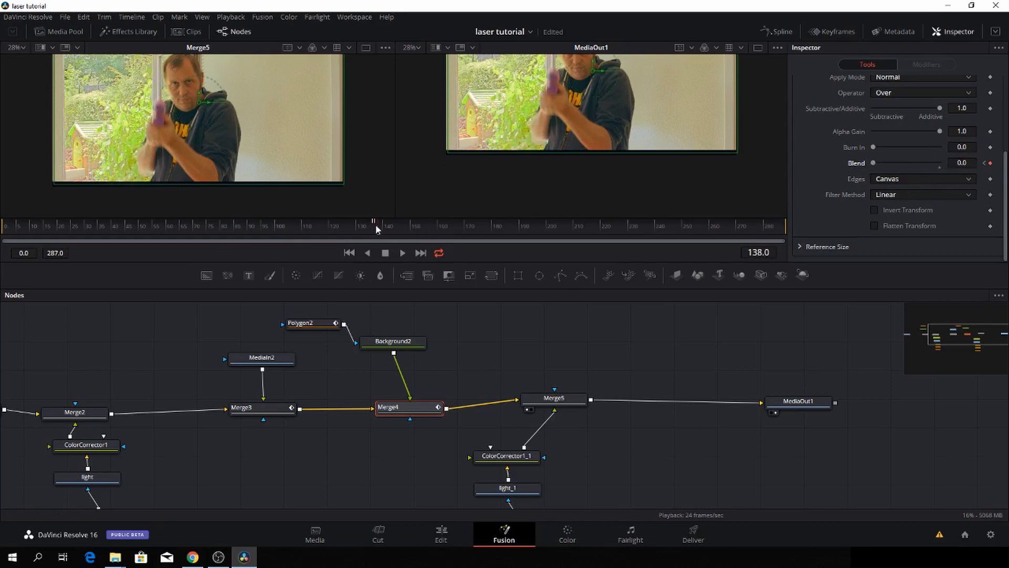
key(space)
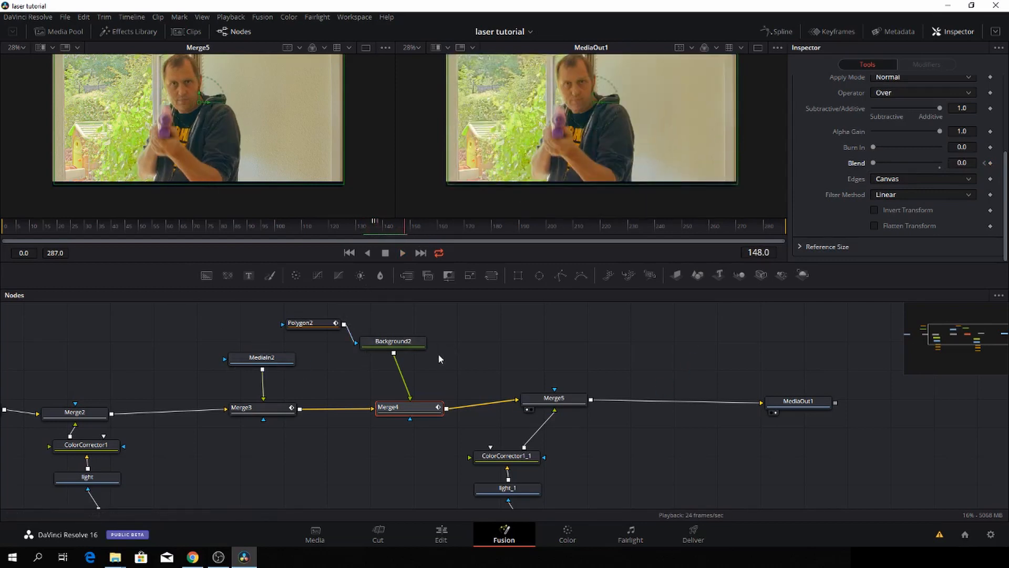
Show the MediaIn2 node that feeds Merge3 in the first viewer.
drag(474, 356, 547, 383)
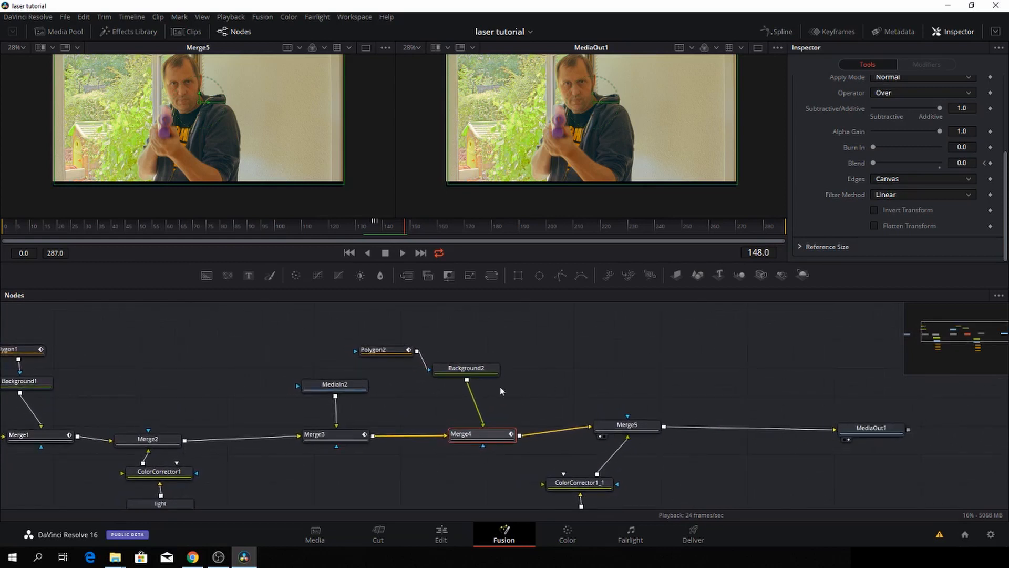
click(331, 388)
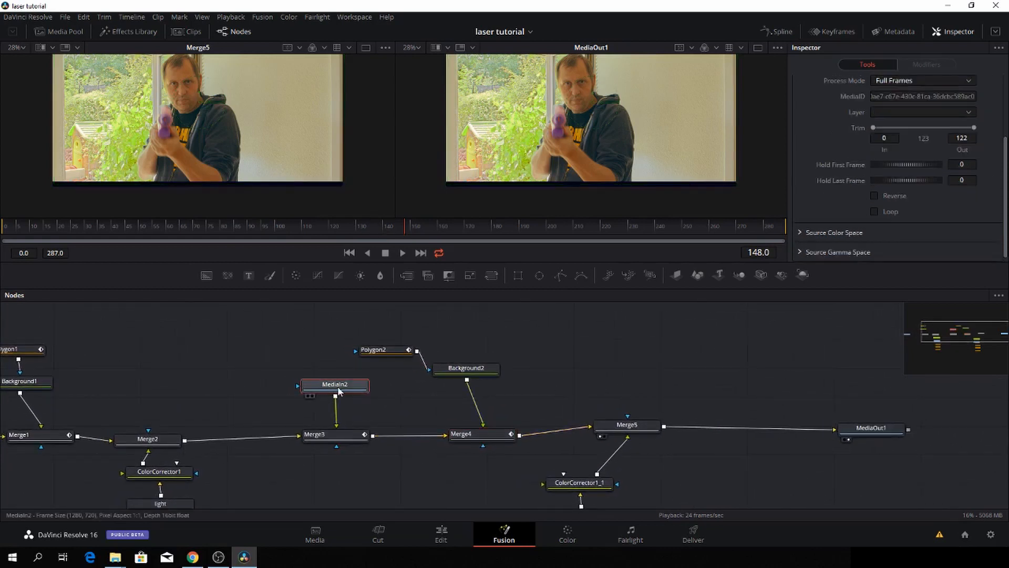
key(1)
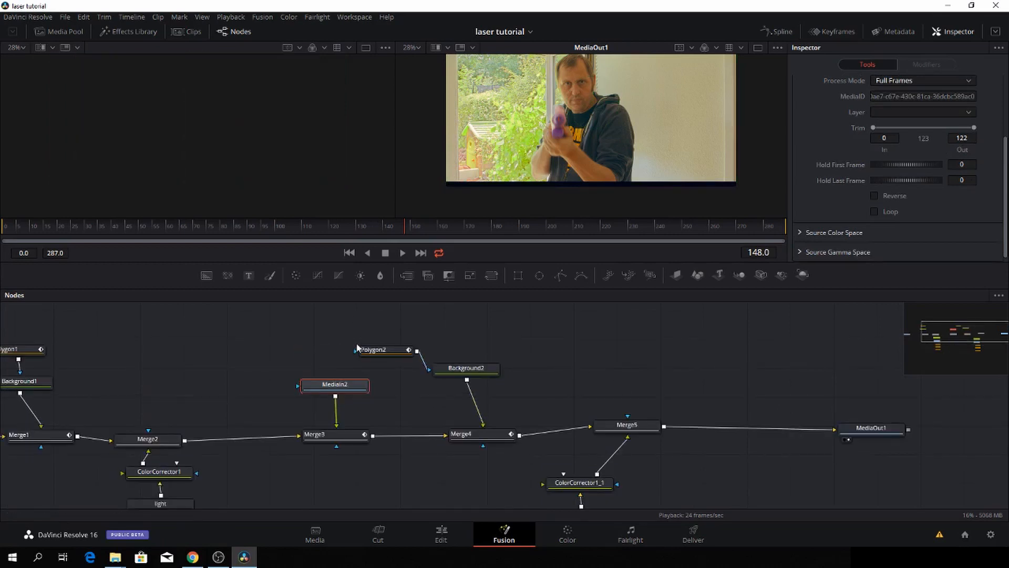
scroll(525, 358, down, 2)
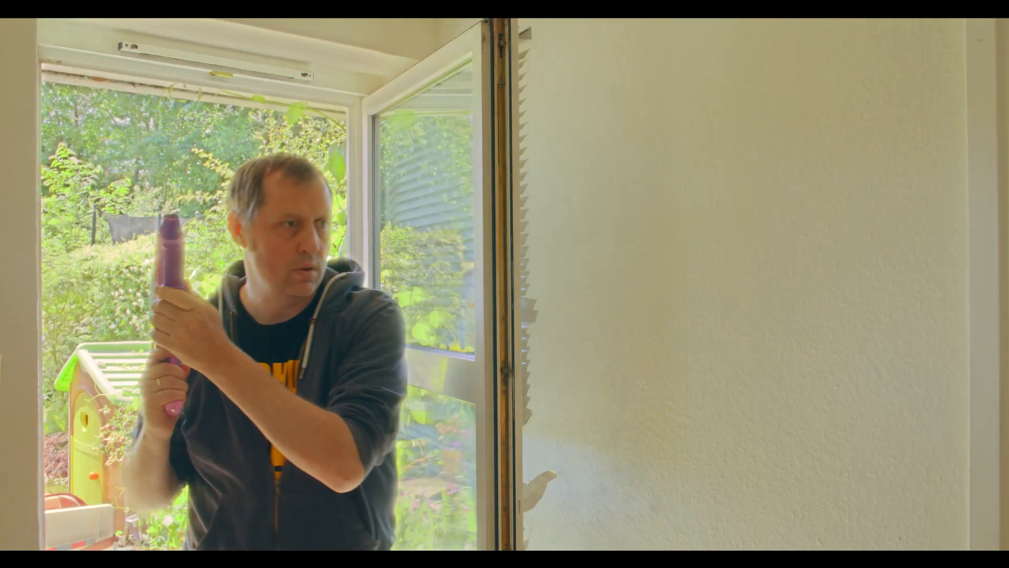
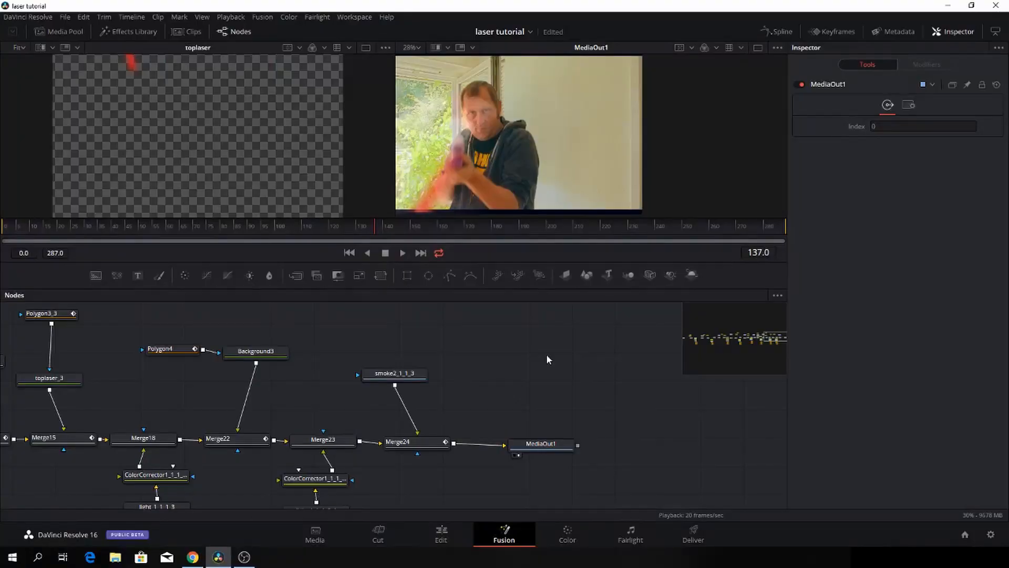
scroll(545, 352, down, 3)
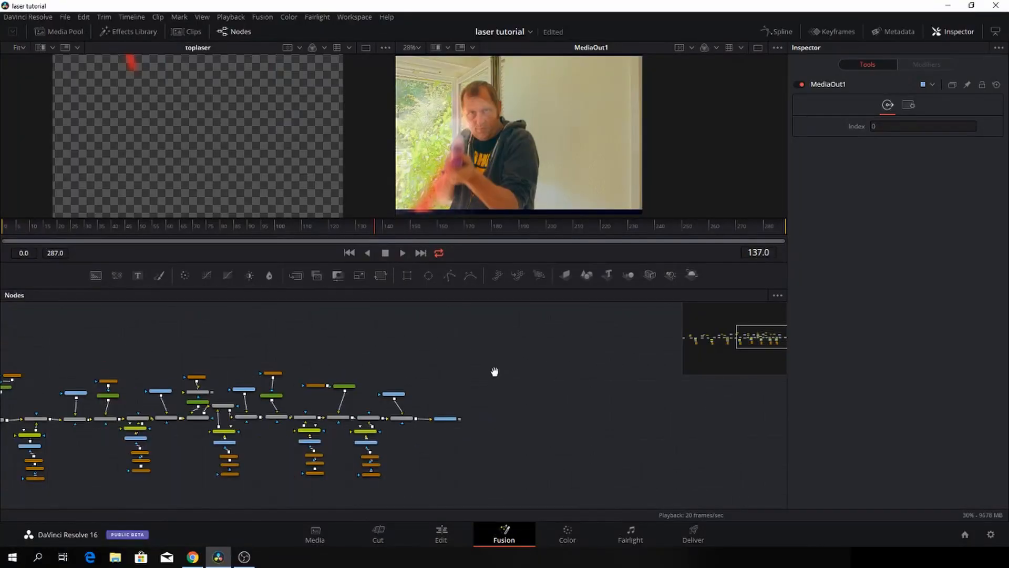
scroll(494, 372, down, 5)
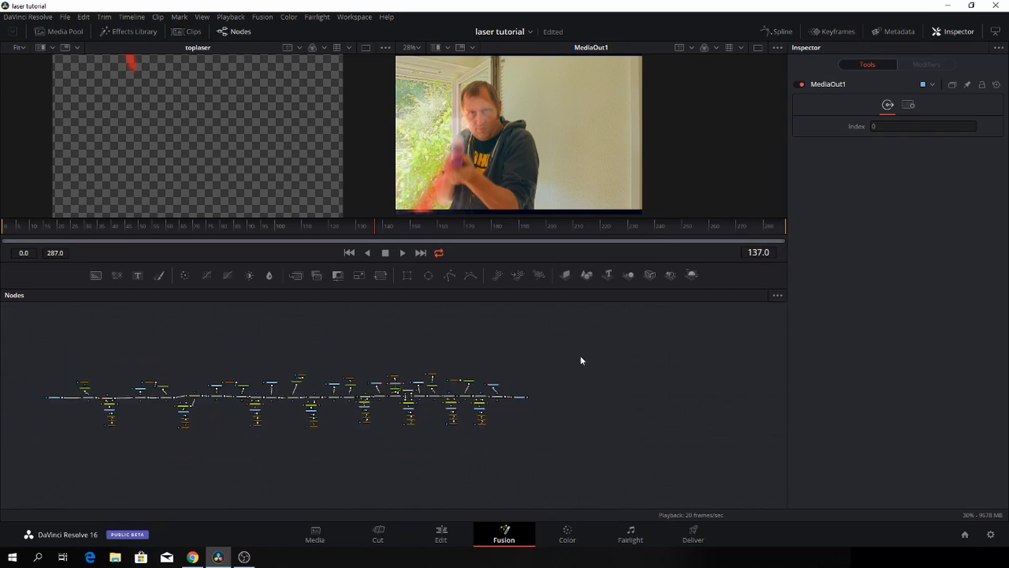
drag(572, 358, 601, 356)
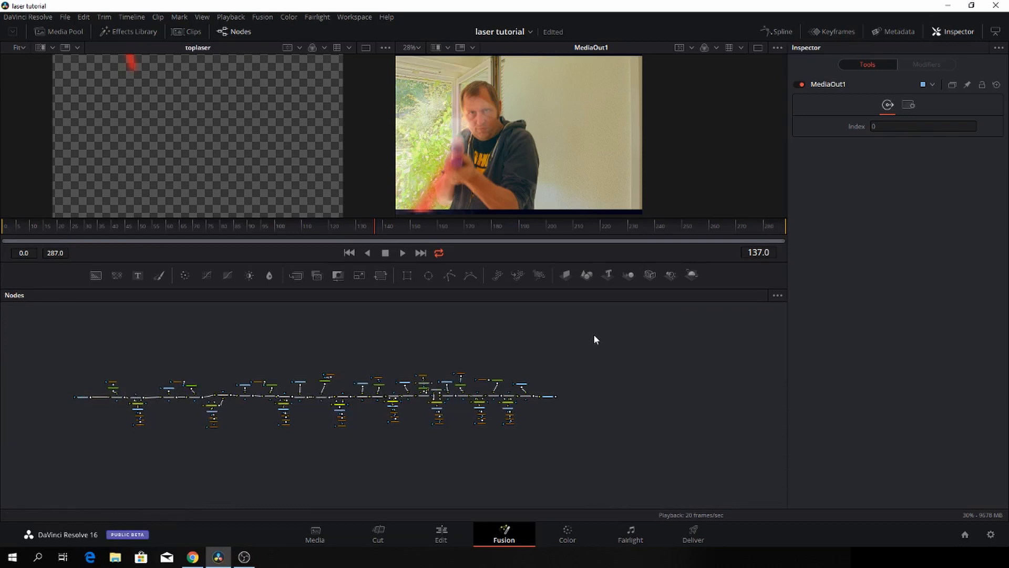
Examine the full node chain from MediaIn1 to MediaOut1, including the laser, light and smoke branches feeding the merges.
scroll(596, 339, up, 6)
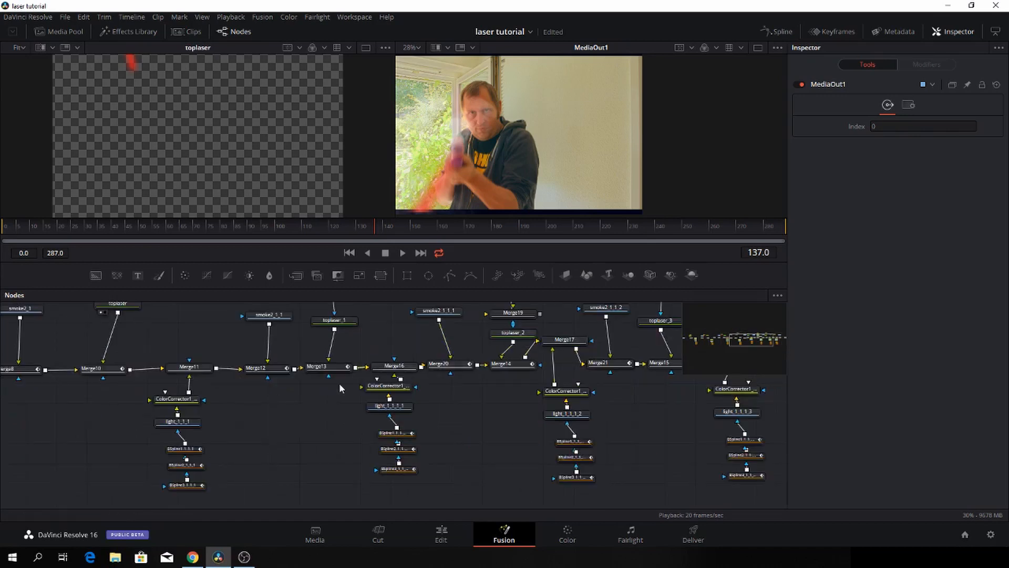
drag(259, 403, 569, 460)
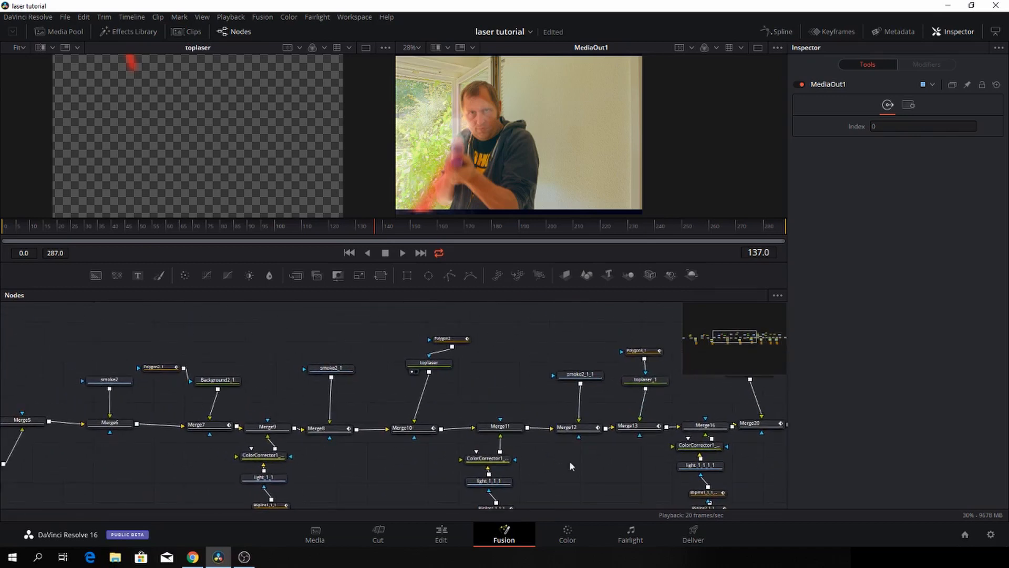
drag(292, 461, 546, 454)
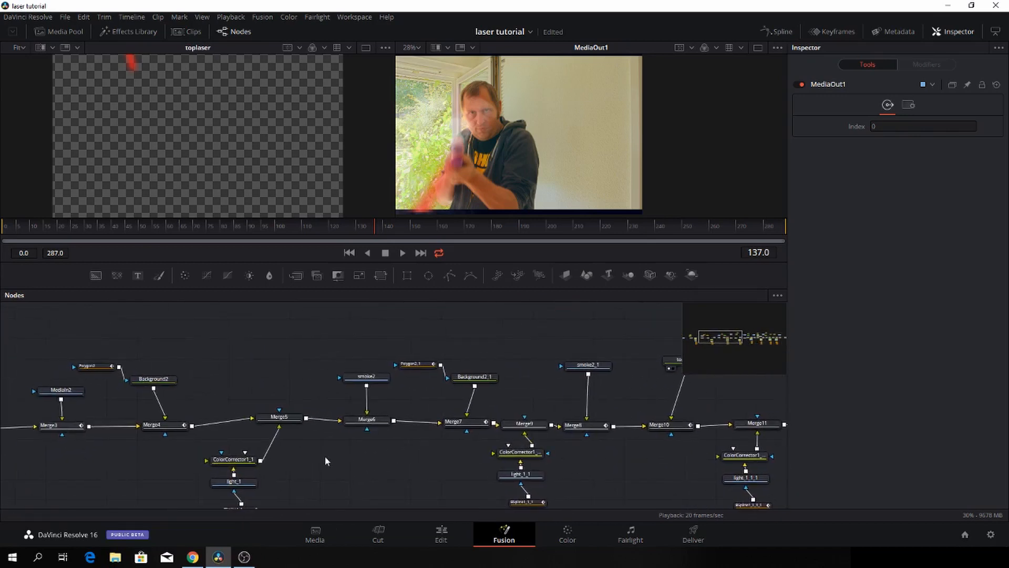
drag(325, 461, 550, 426)
drag(295, 438, 583, 436)
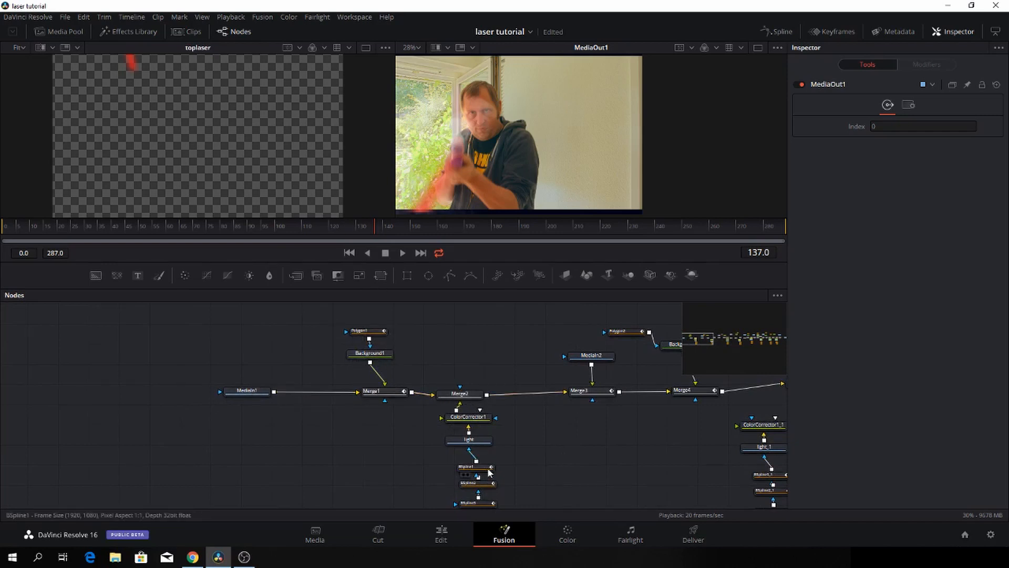
drag(531, 453, 357, 448)
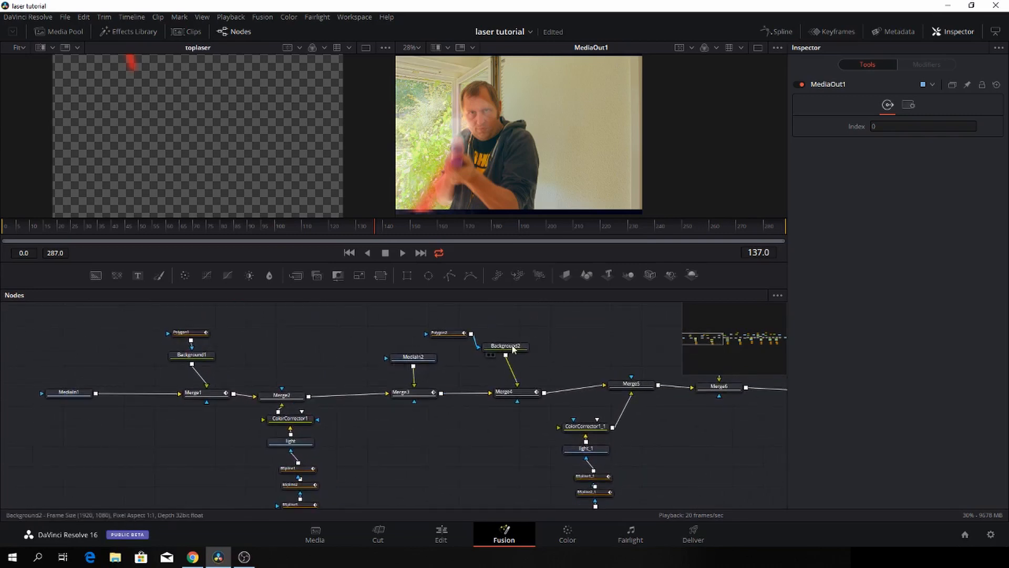
drag(648, 445, 412, 435)
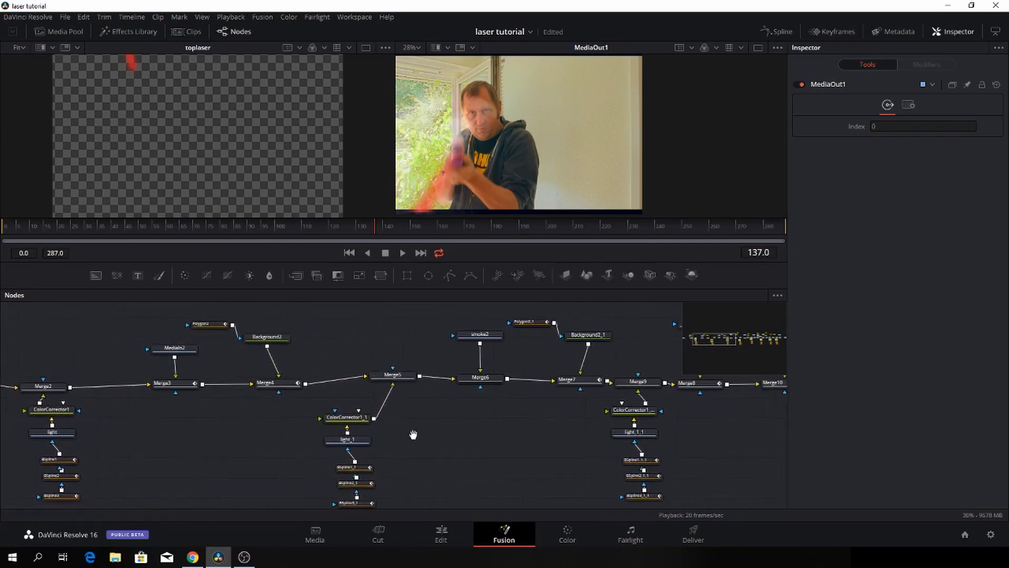
drag(560, 444, 388, 434)
drag(566, 434, 410, 459)
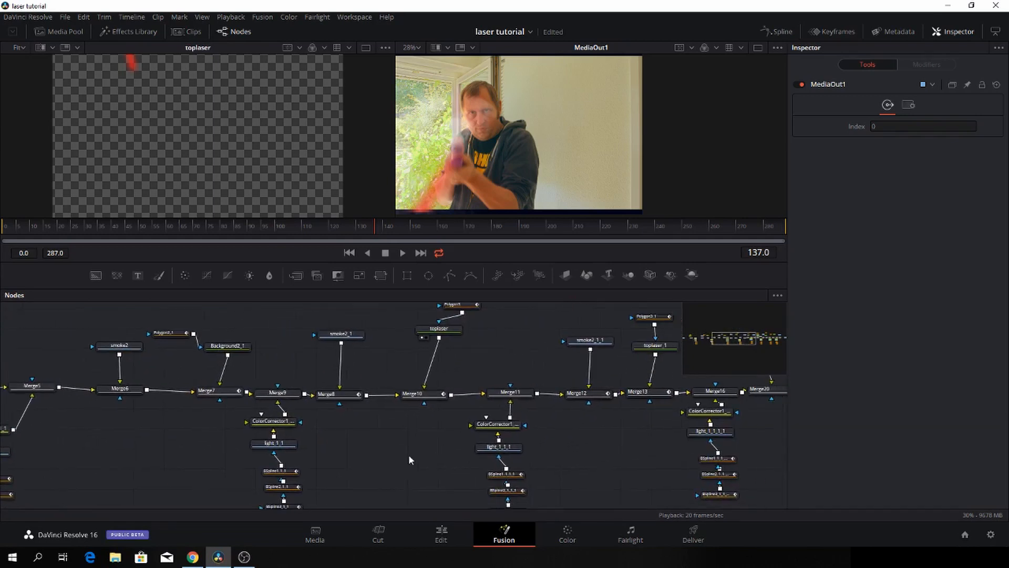
drag(628, 459, 428, 455)
drag(603, 444, 477, 455)
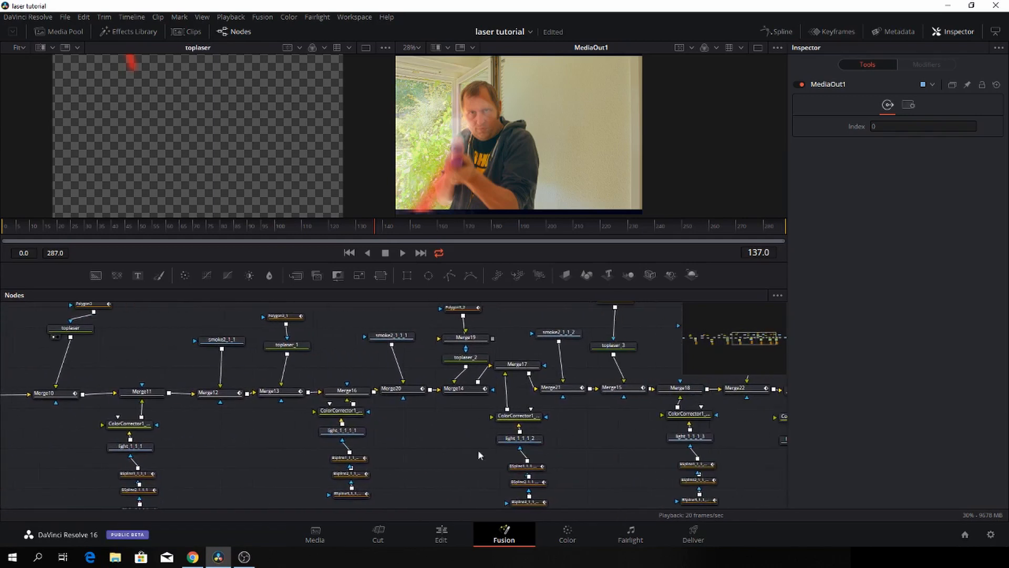
drag(662, 459, 478, 456)
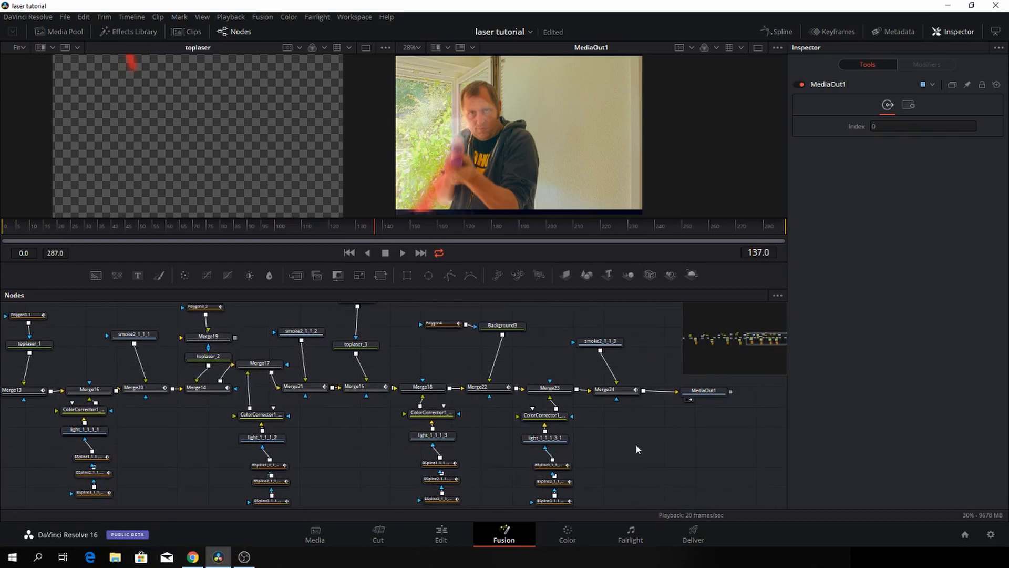
drag(635, 449, 550, 444)
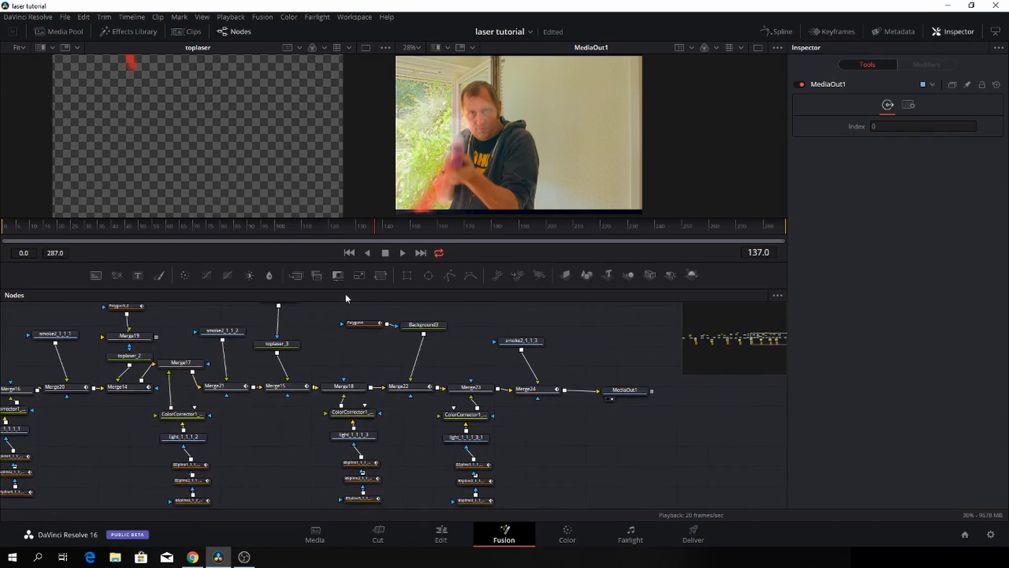